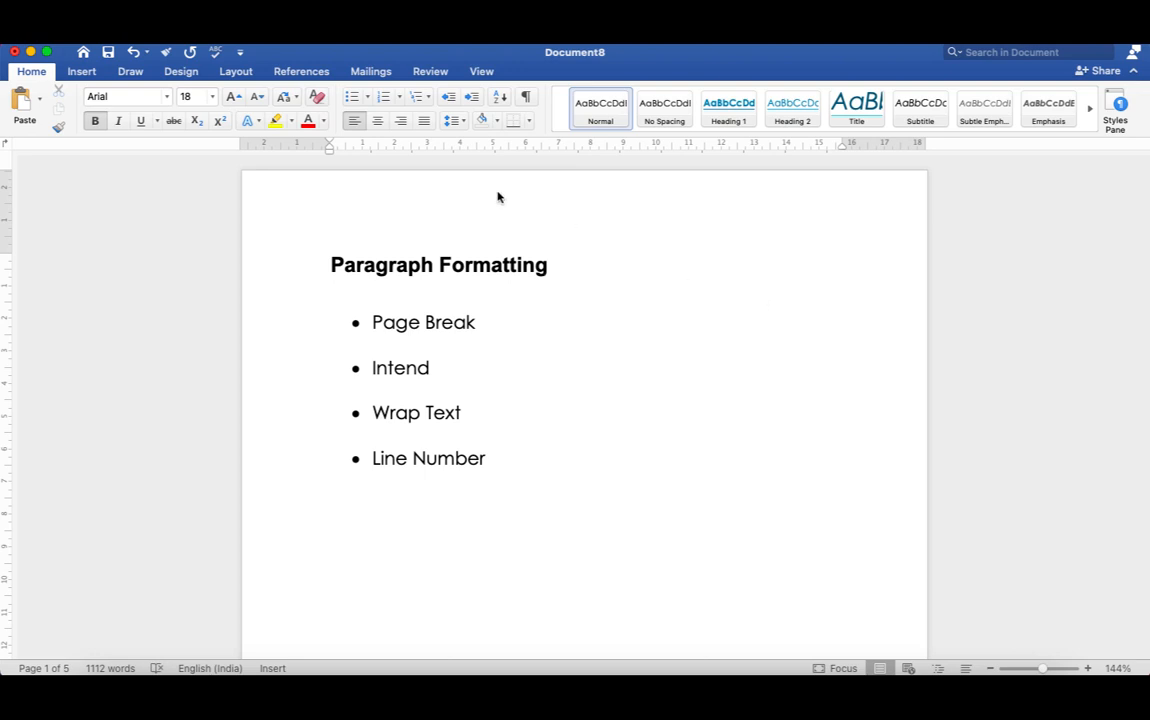
# Step: Insert a page break after the "Detailed Design" bullet on page 2 and review how the following text moves
pyautogui.click(236, 72)
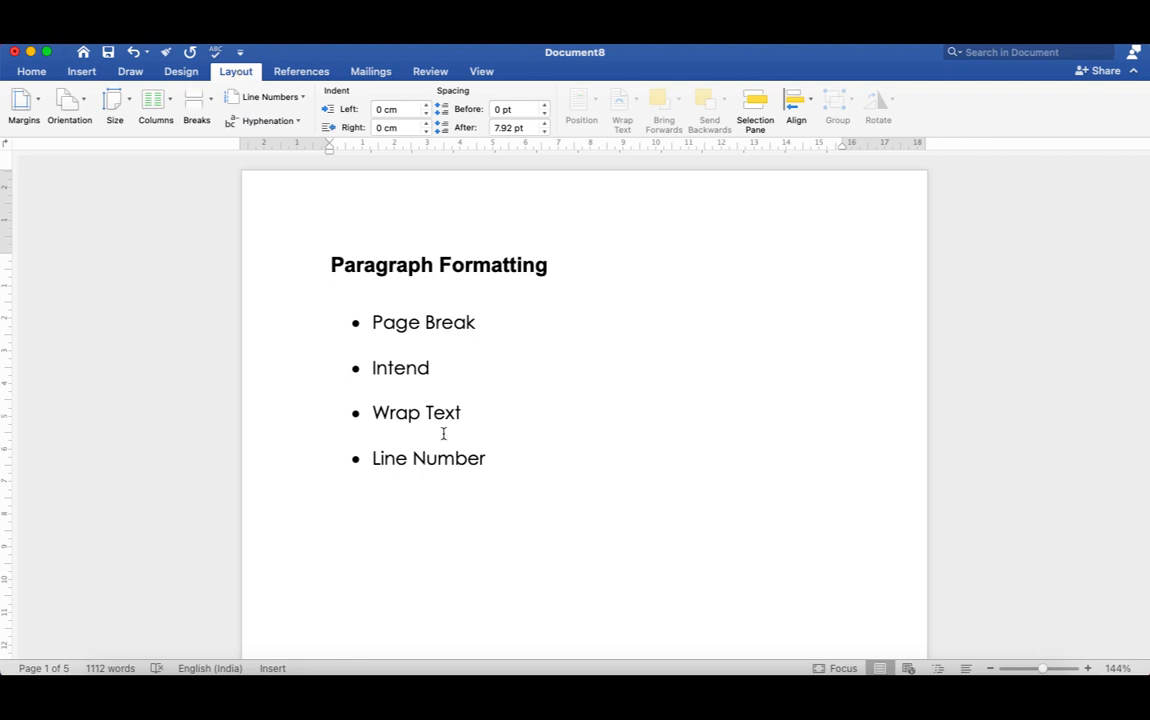
pyautogui.scroll(-3, 443, 433)
pyautogui.scroll(-10, 443, 433)
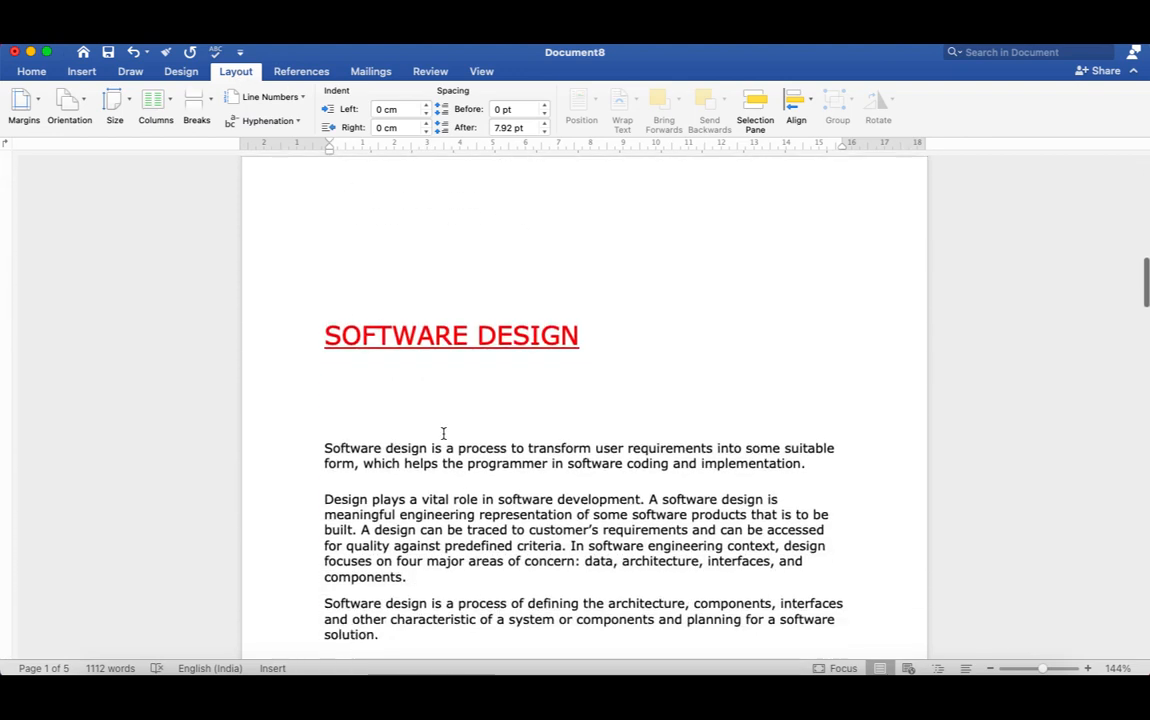
pyautogui.scroll(-2, 443, 433)
pyautogui.scroll(4, 443, 433)
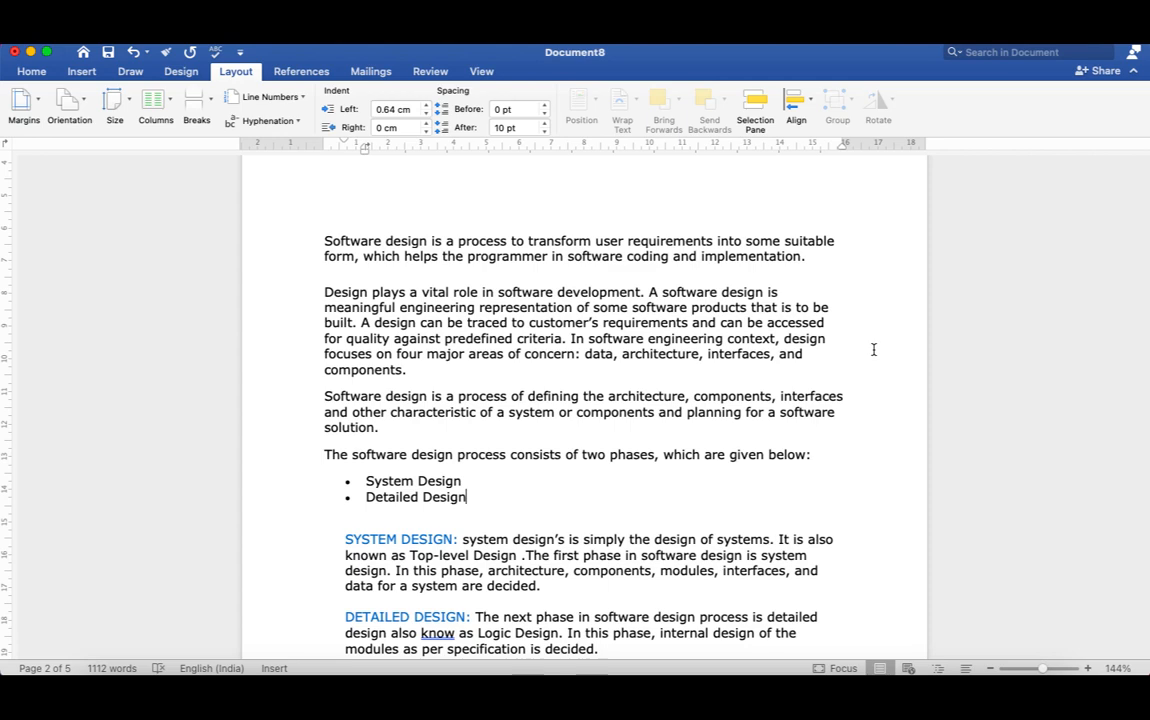
pyautogui.press('super+Return')
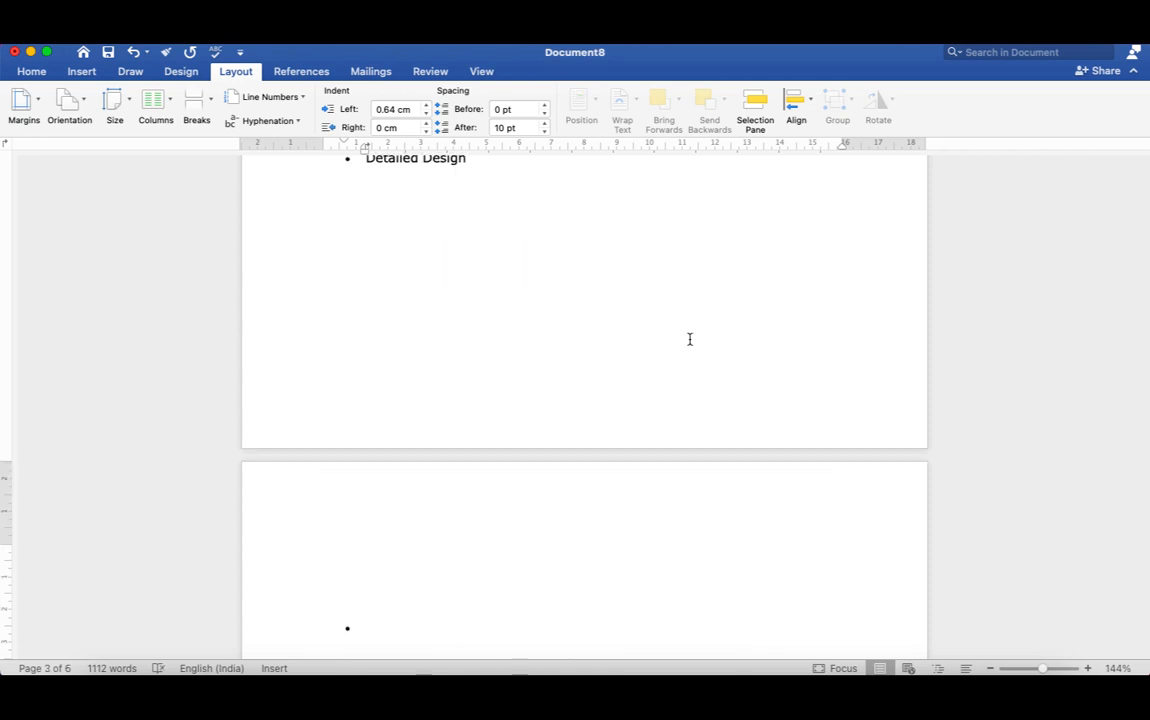
pyautogui.scroll(3, 648, 336)
pyautogui.scroll(3, 648, 336)
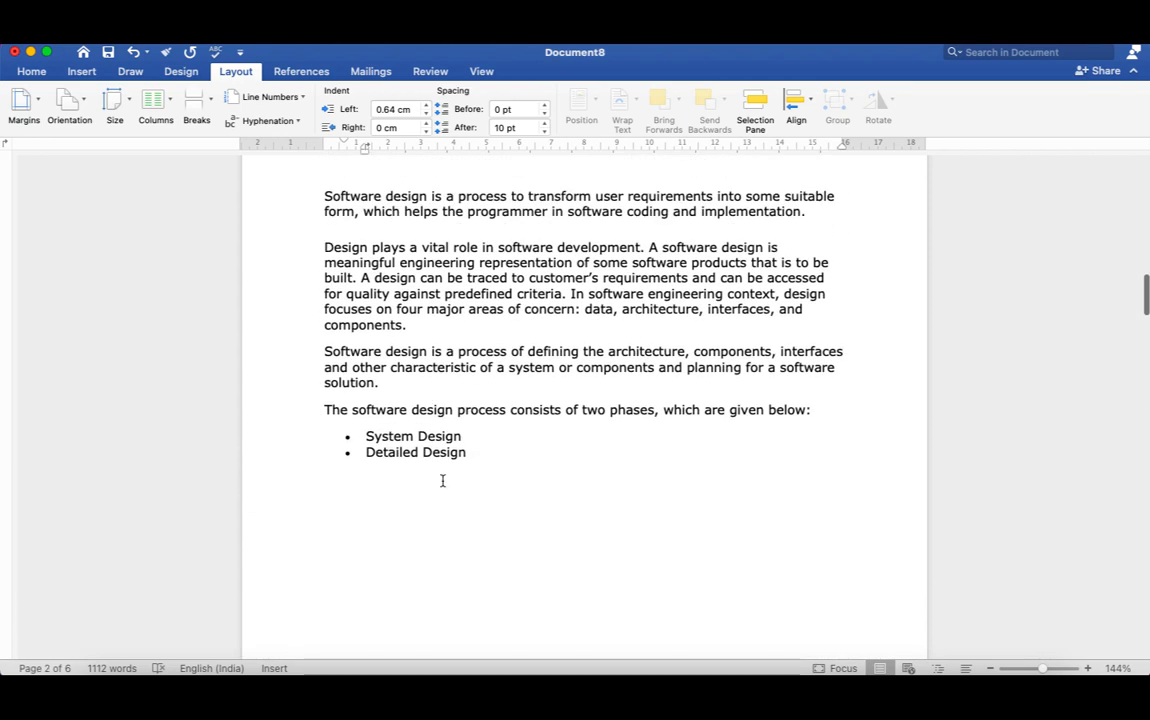
pyautogui.scroll(-8, 561, 490)
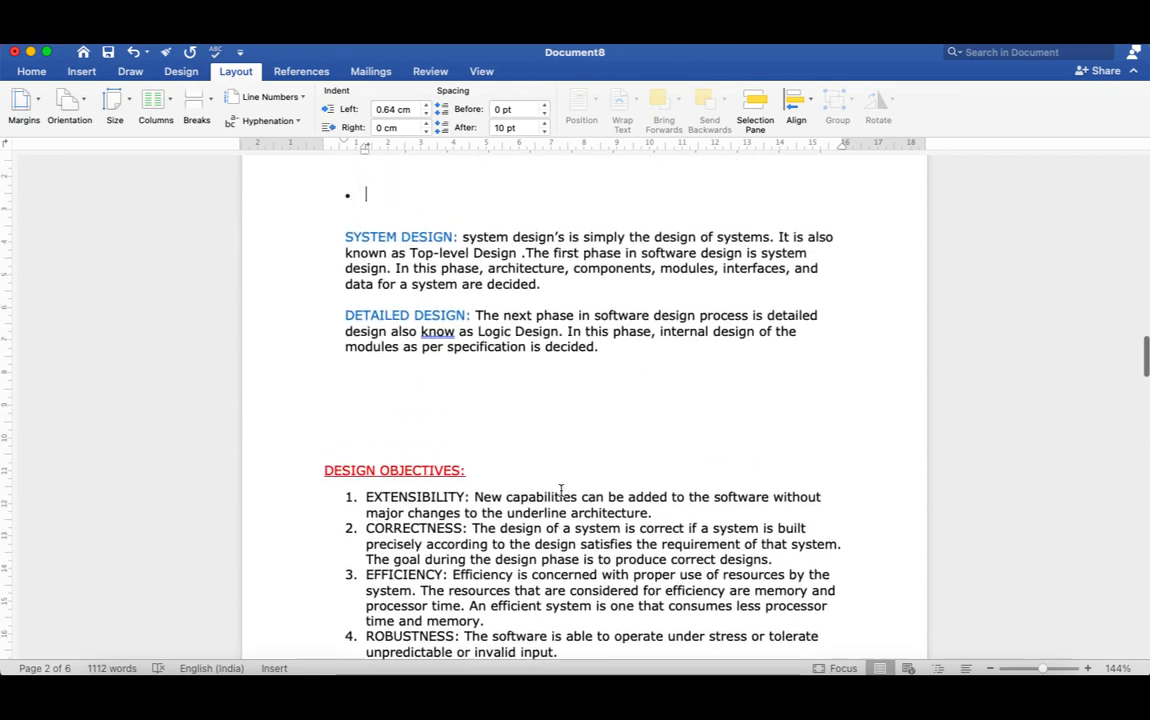
pyautogui.scroll(5, 561, 491)
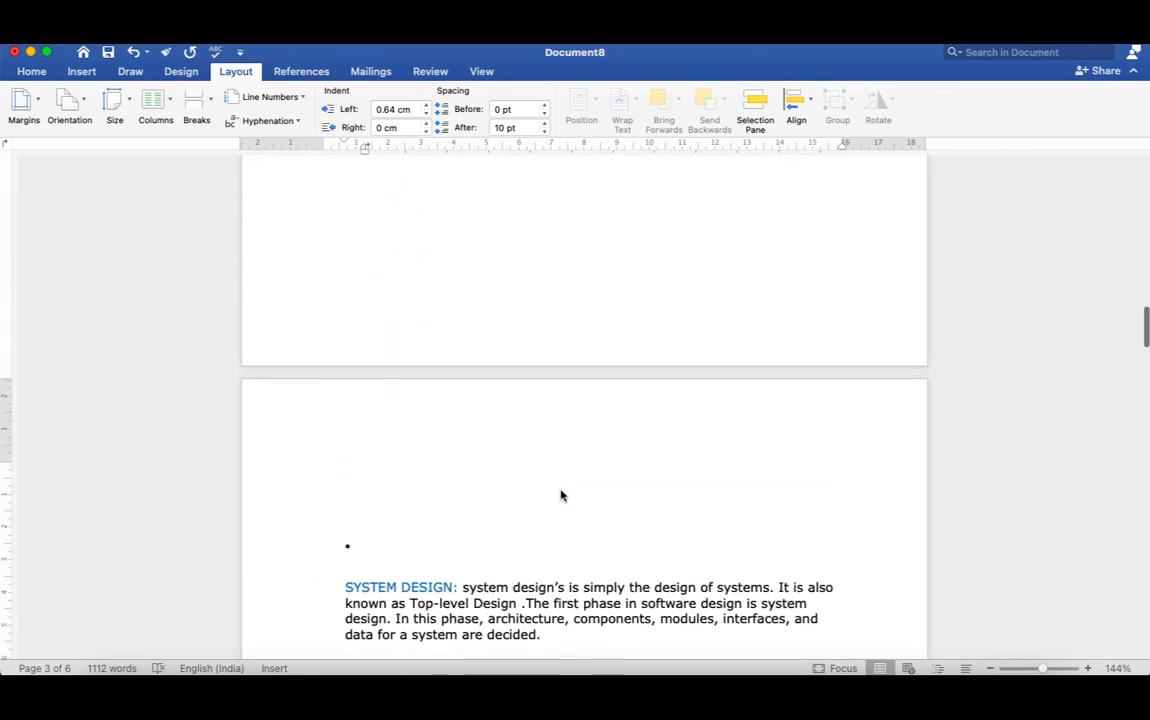
# Step: Undo the page break inserted after the "Detailed Design" bullet
pyautogui.press('super+z')
pyautogui.scroll(12, 561, 492)
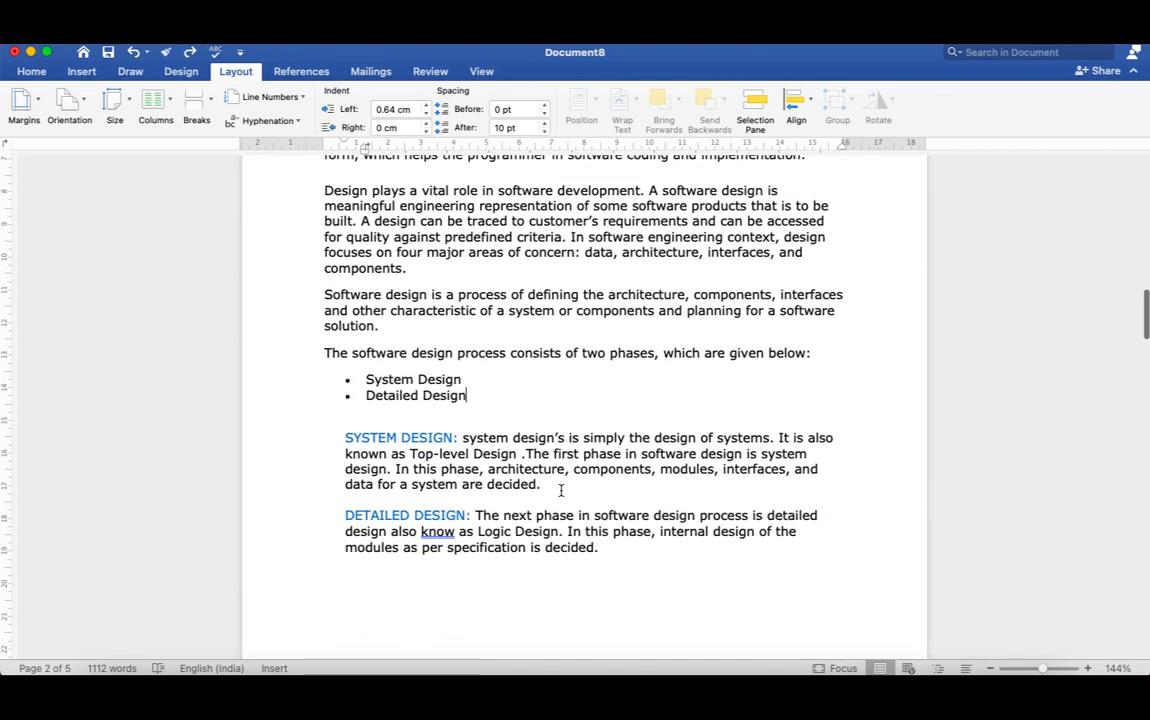
pyautogui.scroll(1, 561, 490)
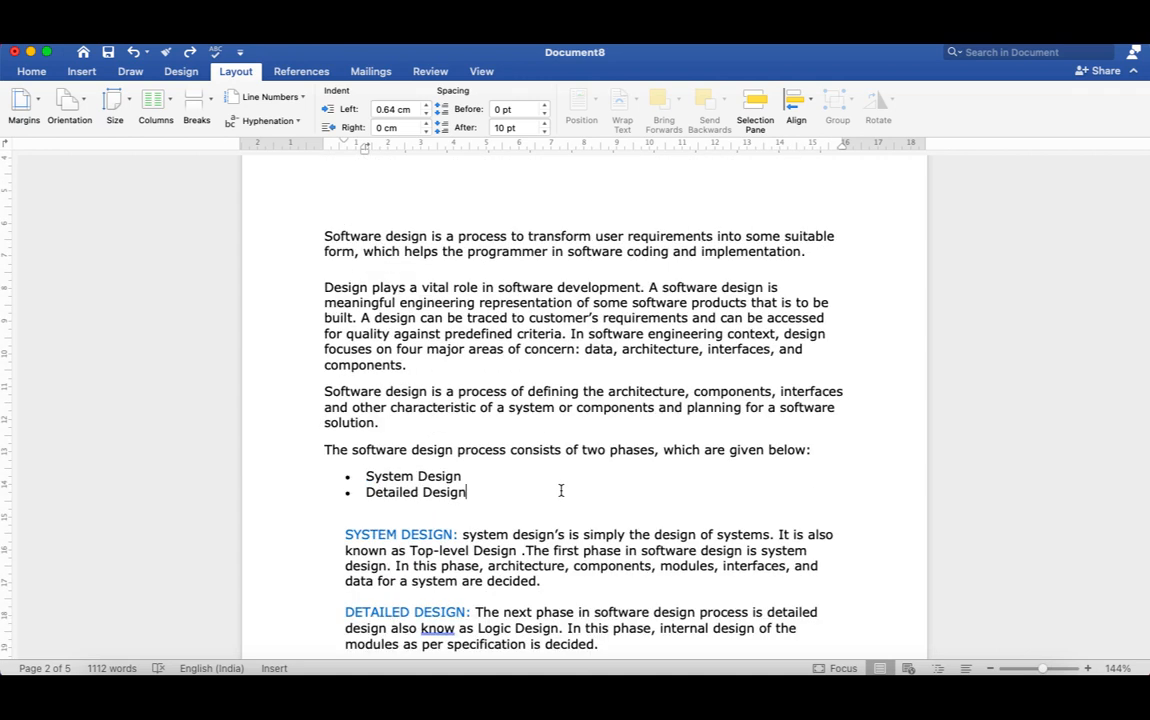
# Step: Insert a Next Page section break after the "Detailed Design" bullet and undo it
pyautogui.click(211, 99)
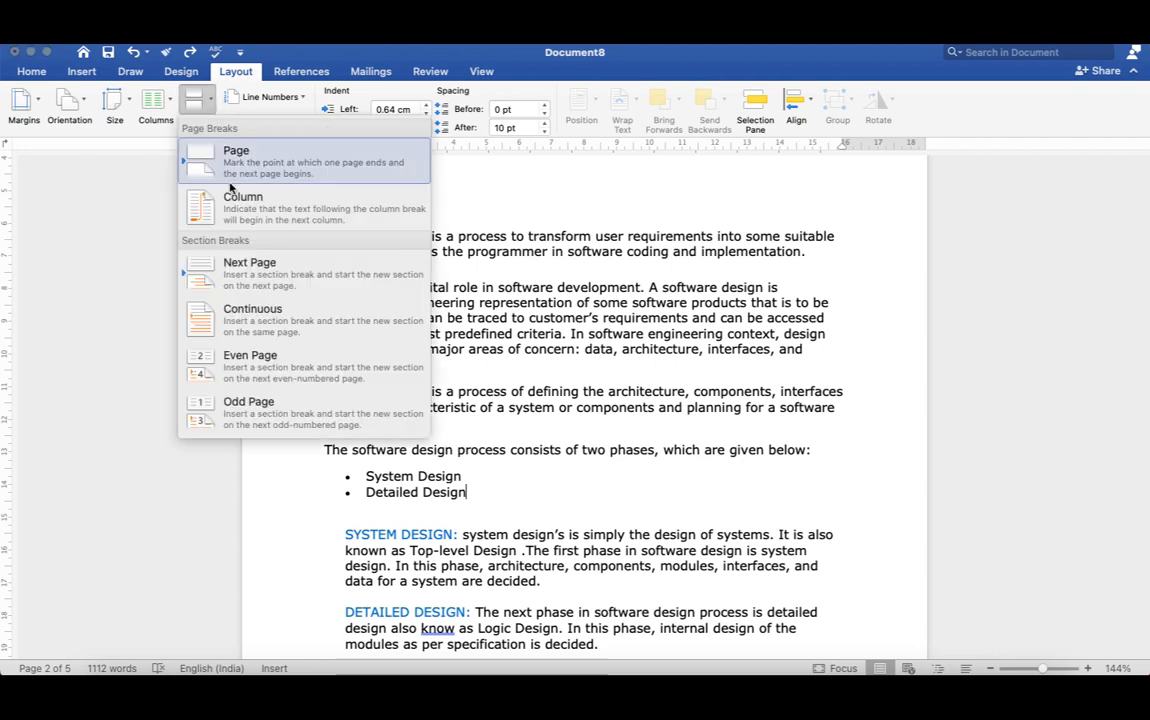
pyautogui.click(244, 276)
pyautogui.scroll(1, 468, 283)
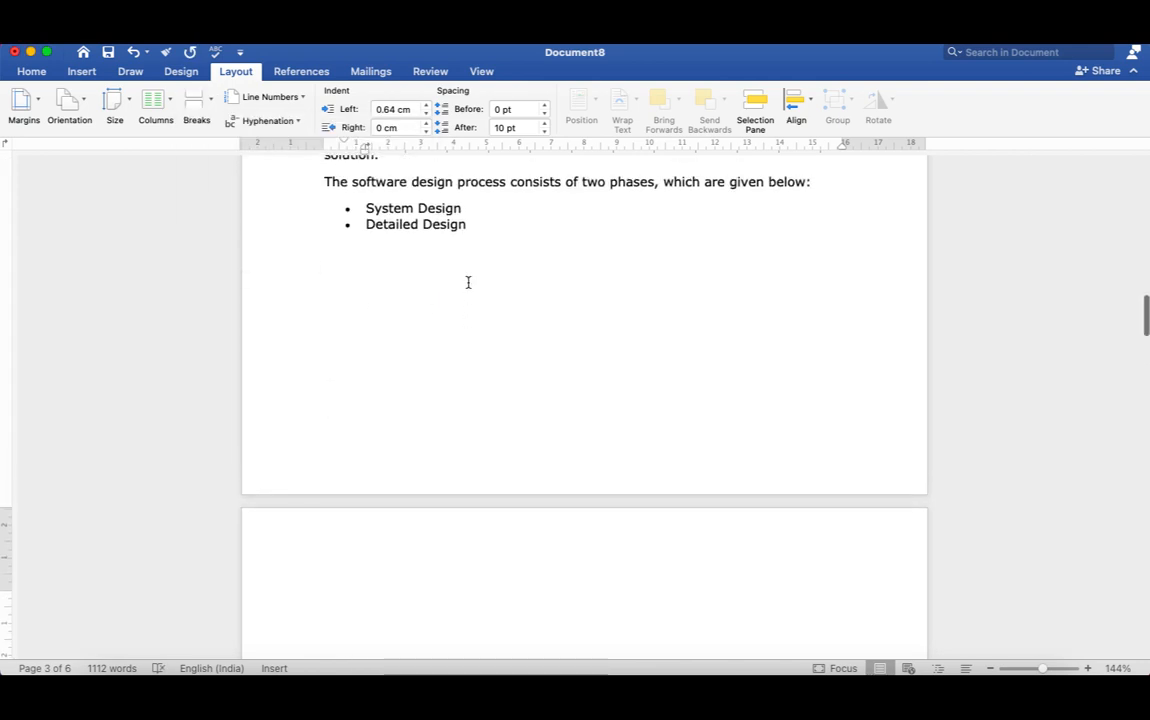
pyautogui.scroll(4, 468, 283)
pyautogui.scroll(-10, 468, 283)
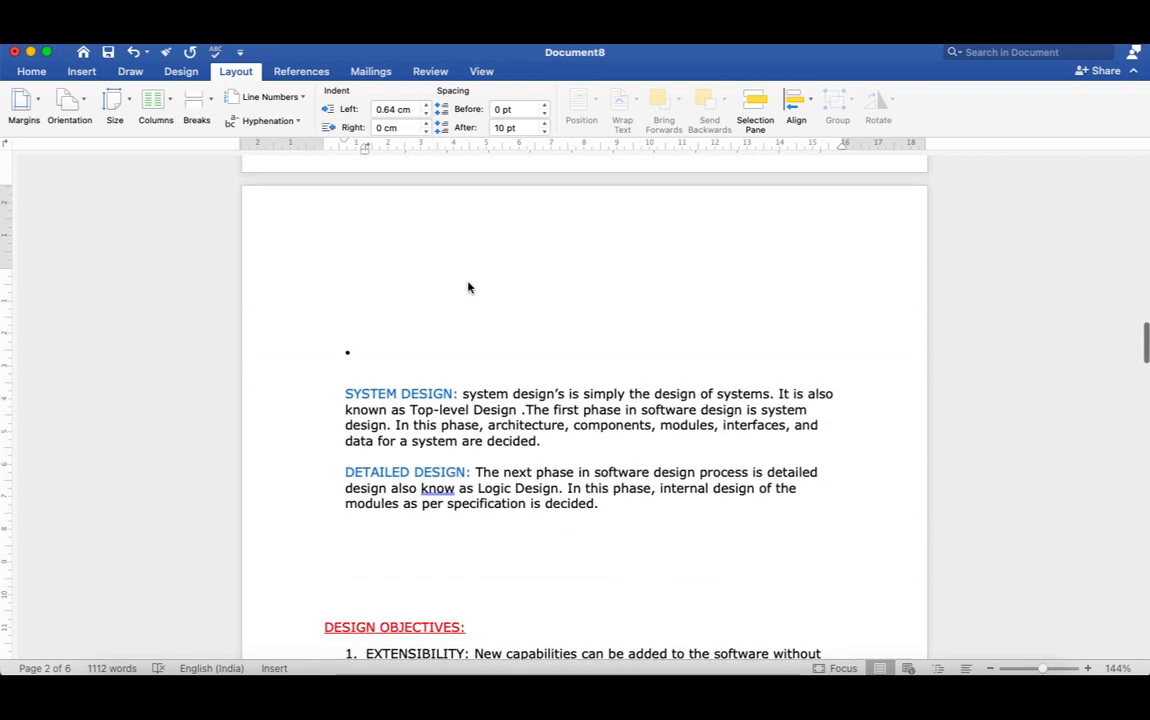
pyautogui.scroll(5, 468, 285)
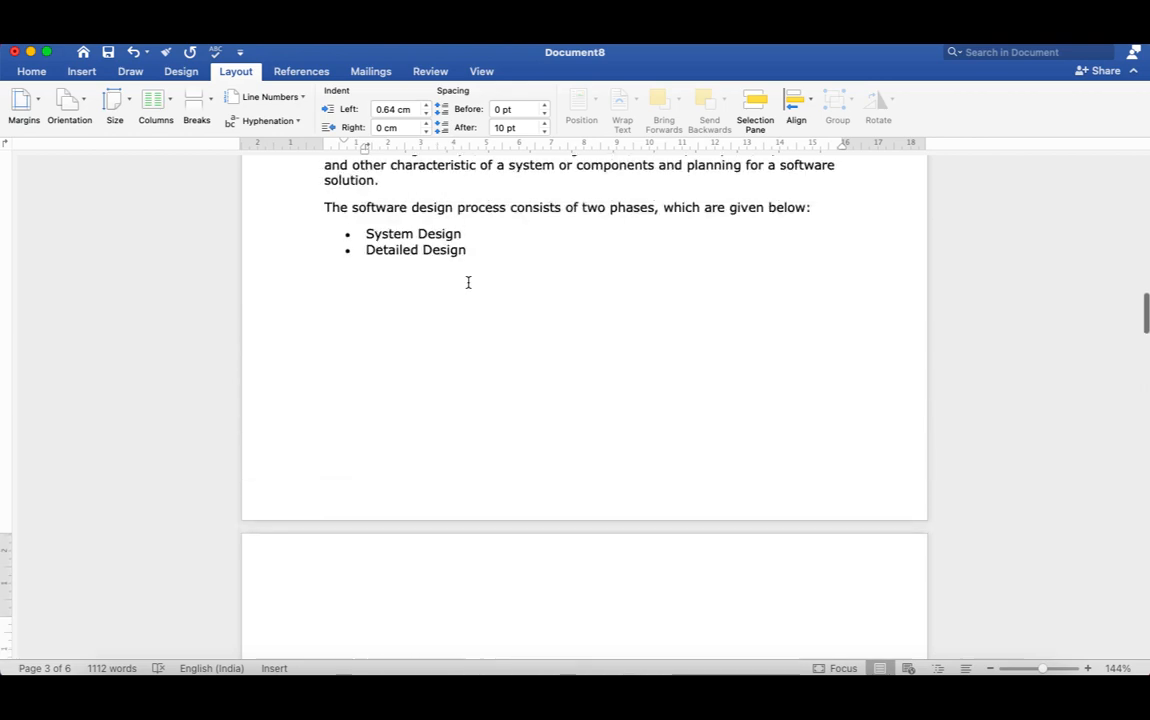
pyautogui.scroll(3, 468, 283)
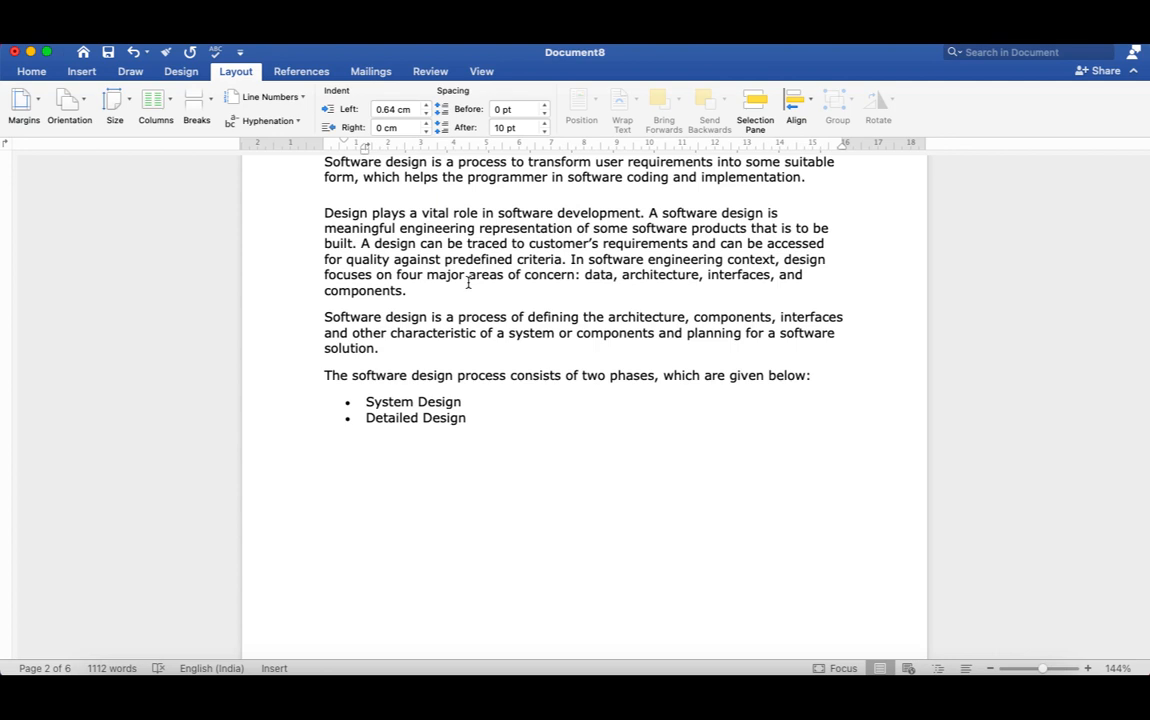
pyautogui.scroll(-3, 468, 283)
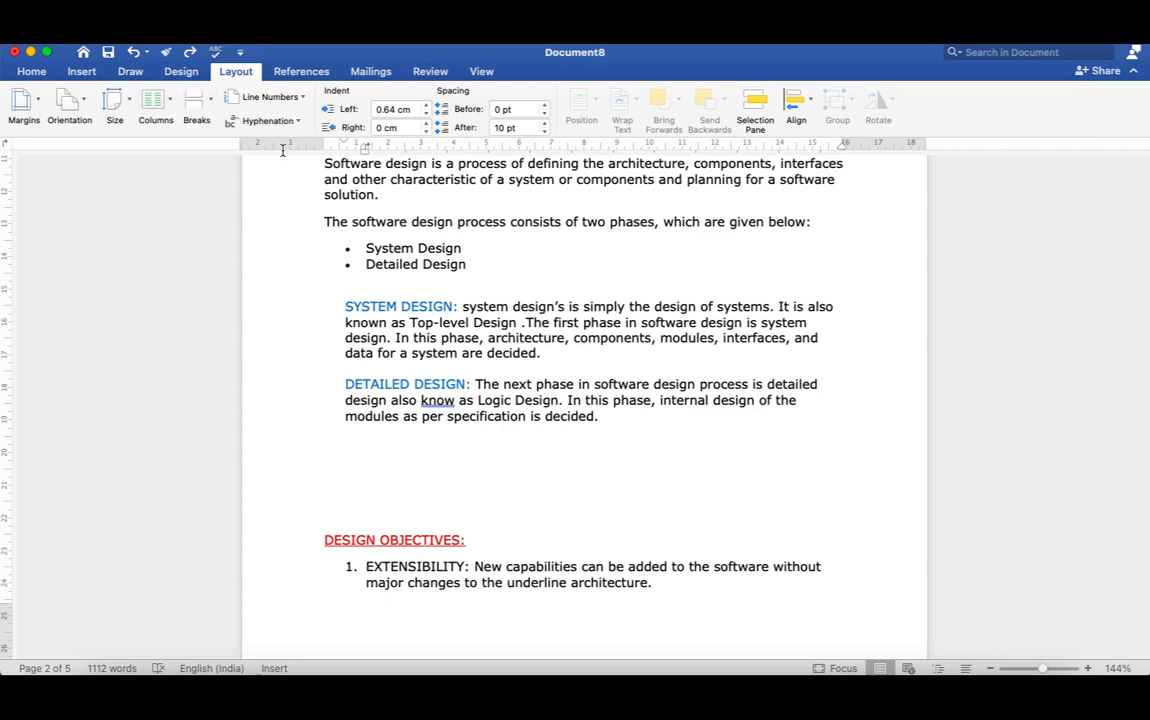
# Step: Set the left indent to 1.2 cm for the first paragraph under the SOFTWARE DESIGN heading
pyautogui.scroll(20, 362, 239)
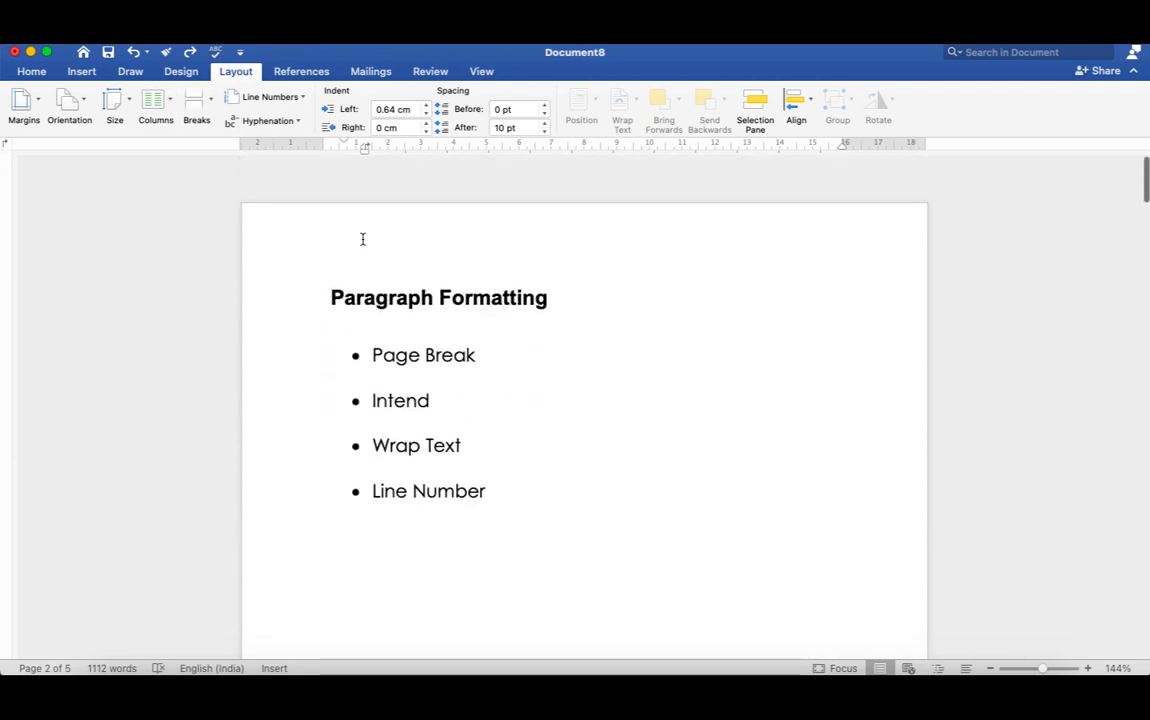
pyautogui.scroll(-6, 363, 239)
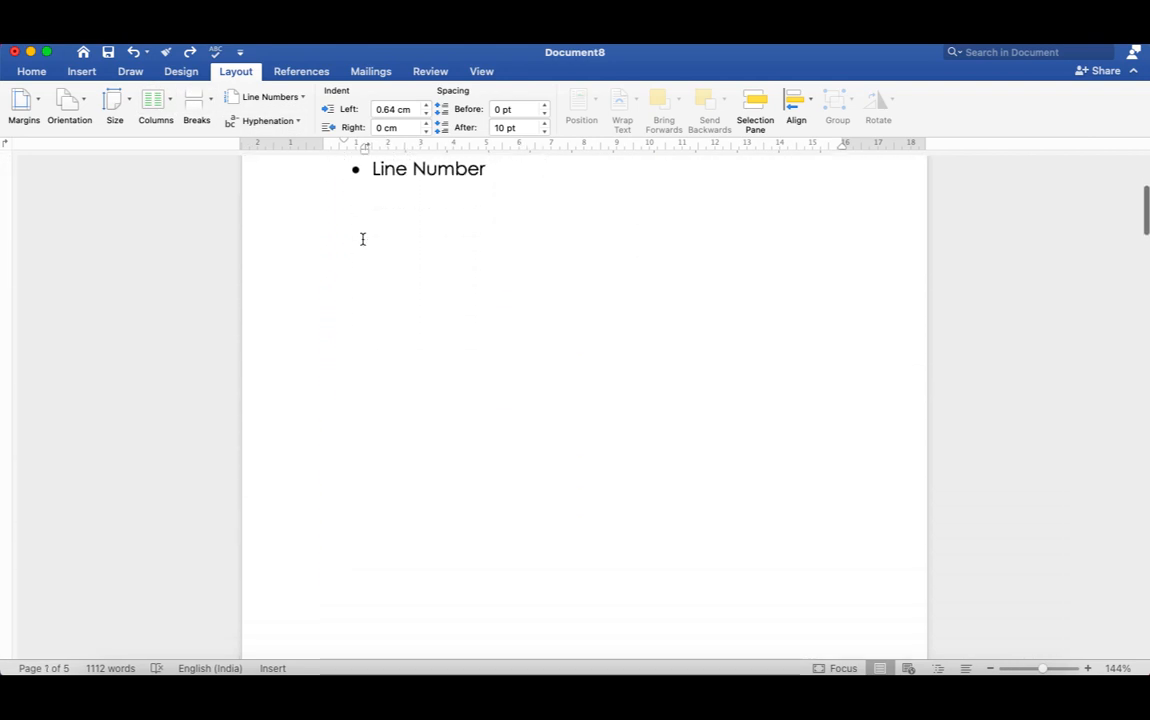
pyautogui.scroll(5, 363, 239)
pyautogui.scroll(-12, 363, 240)
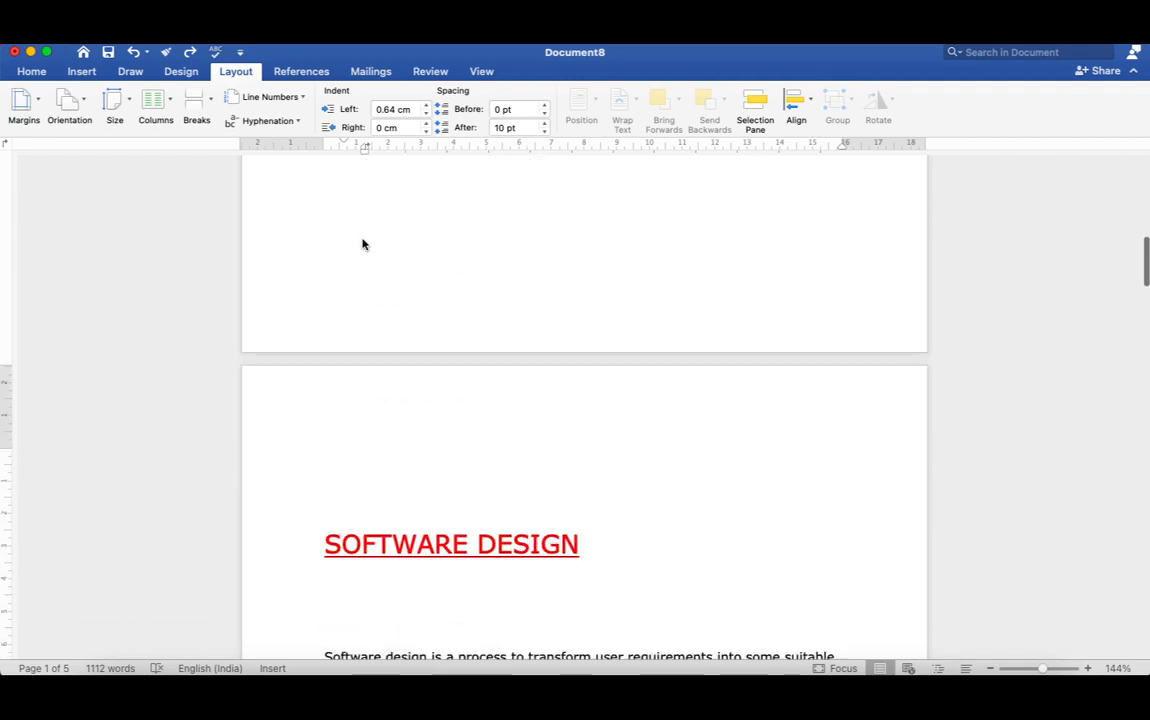
pyautogui.scroll(-9, 363, 244)
pyautogui.scroll(1, 365, 242)
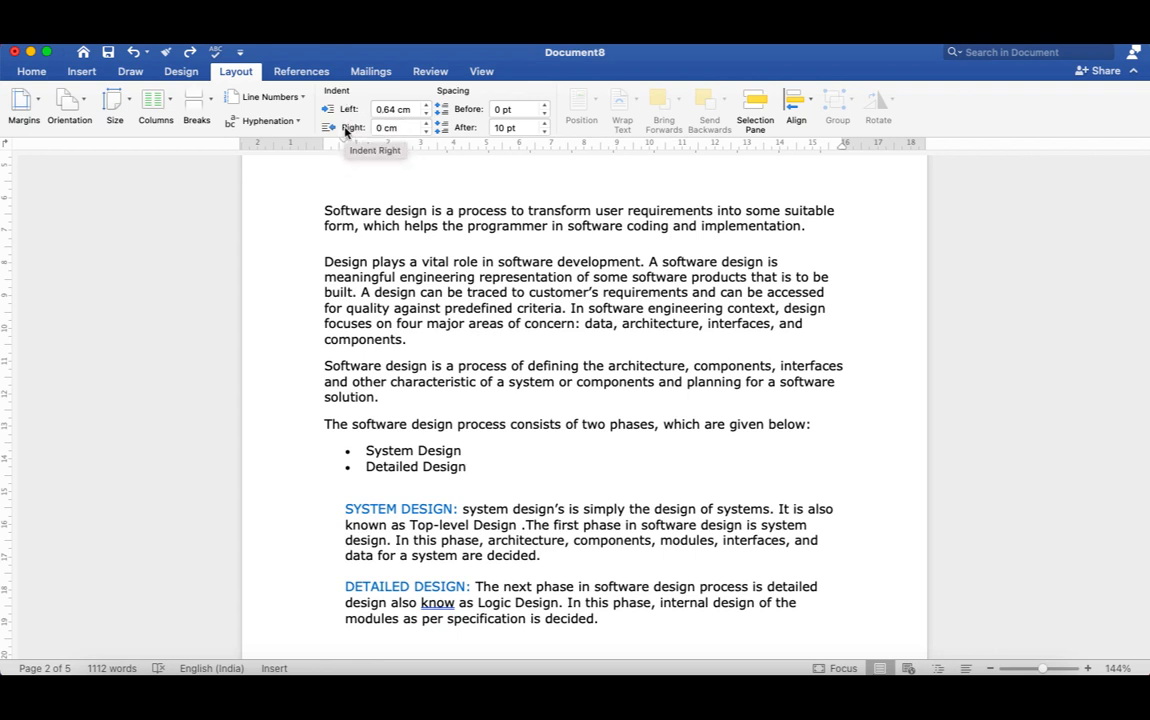
pyautogui.click(324, 208)
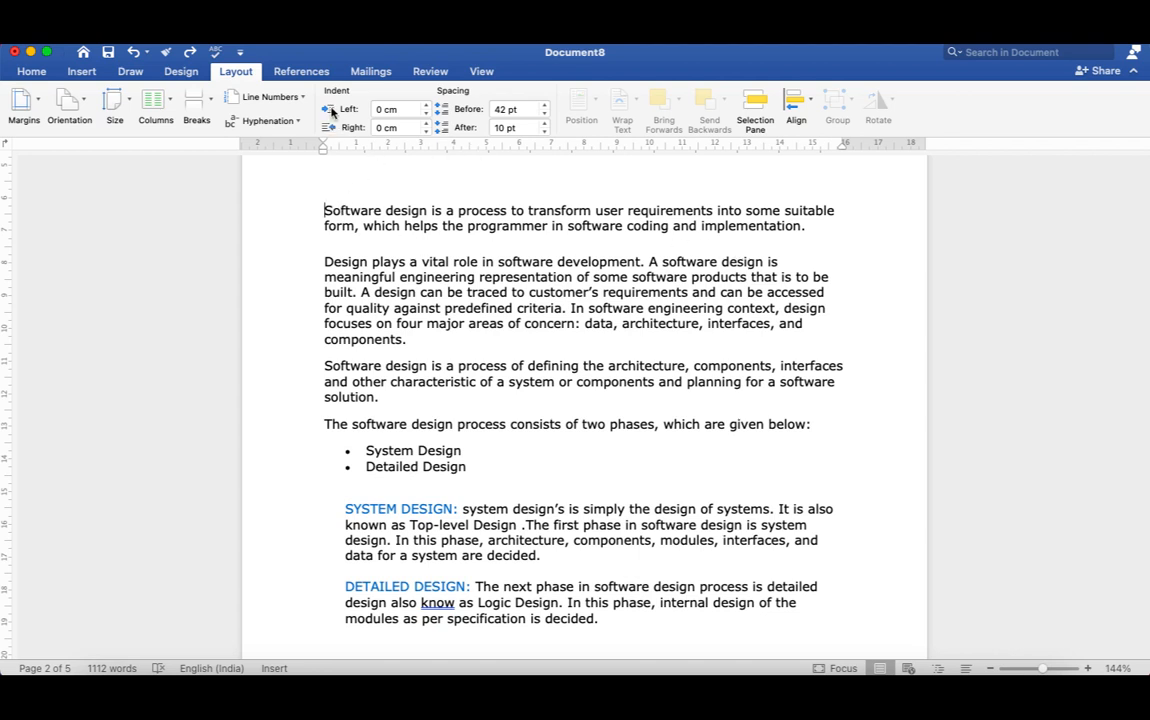
pyautogui.click(427, 105)
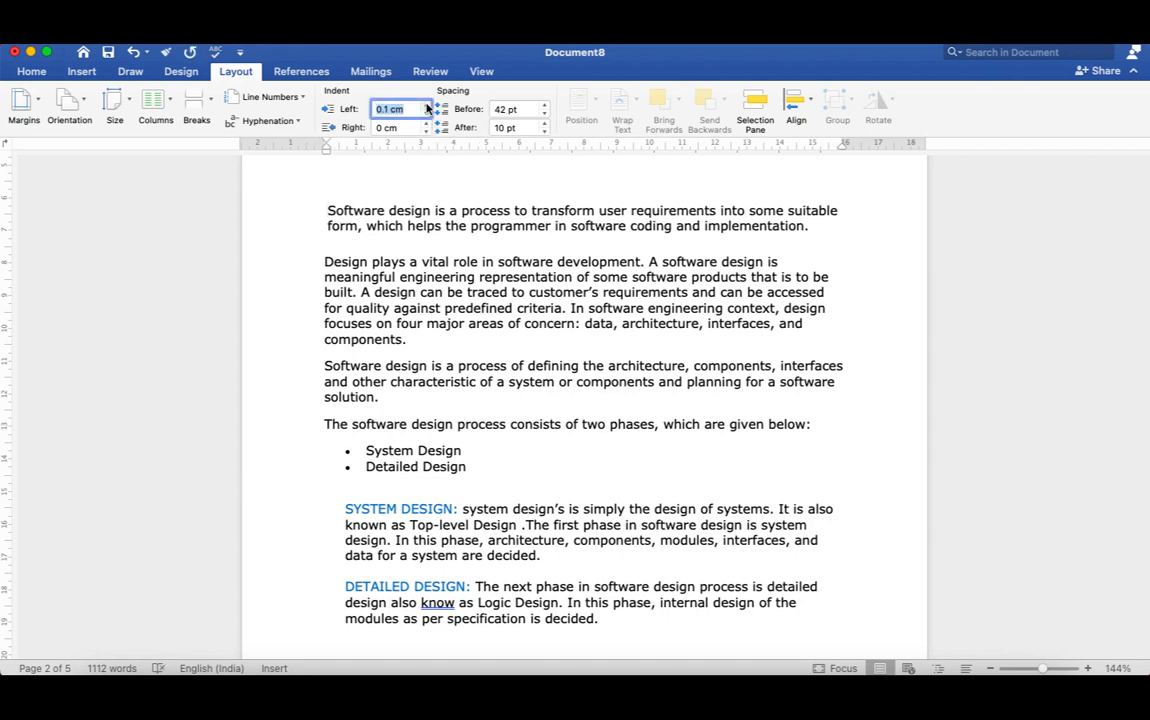
pyautogui.click(427, 105)
pyautogui.click(427, 105)
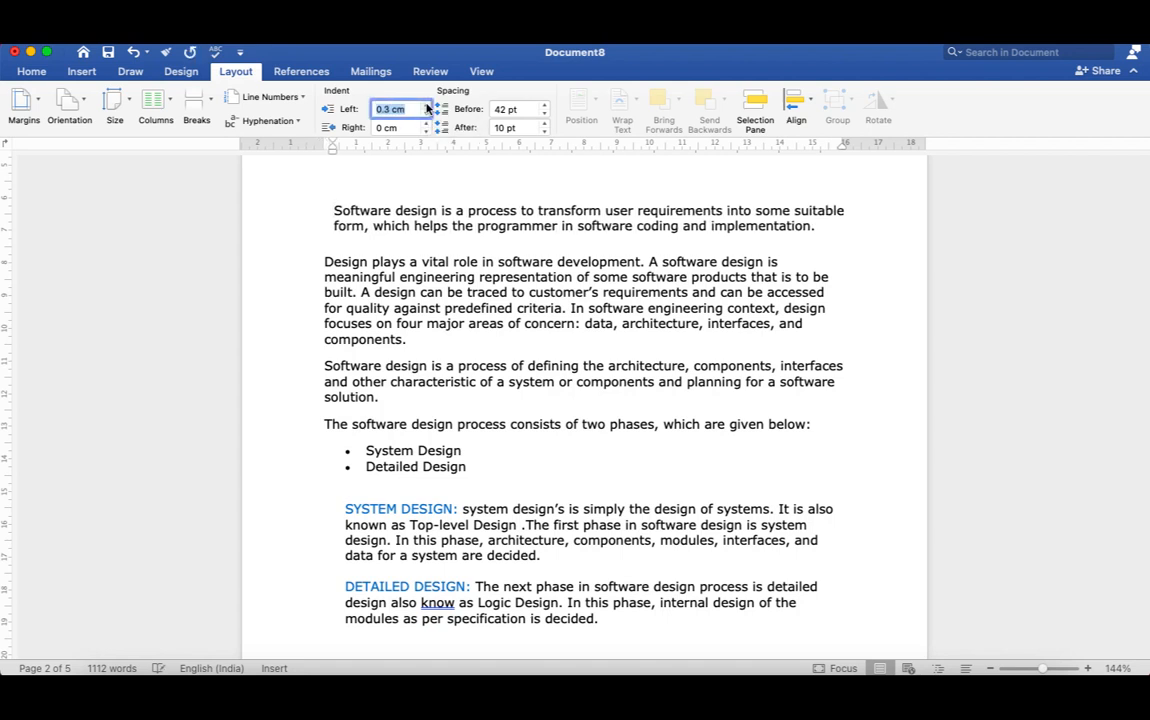
pyautogui.click(427, 105)
pyautogui.click(427, 105)
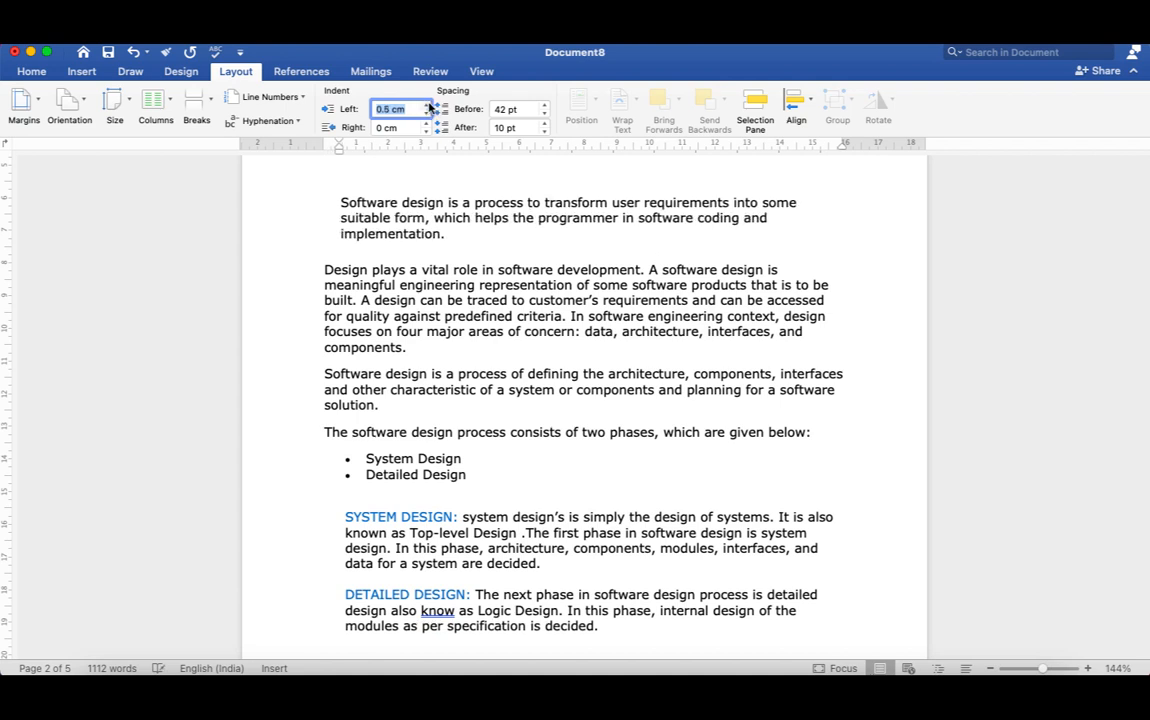
pyautogui.click(427, 105)
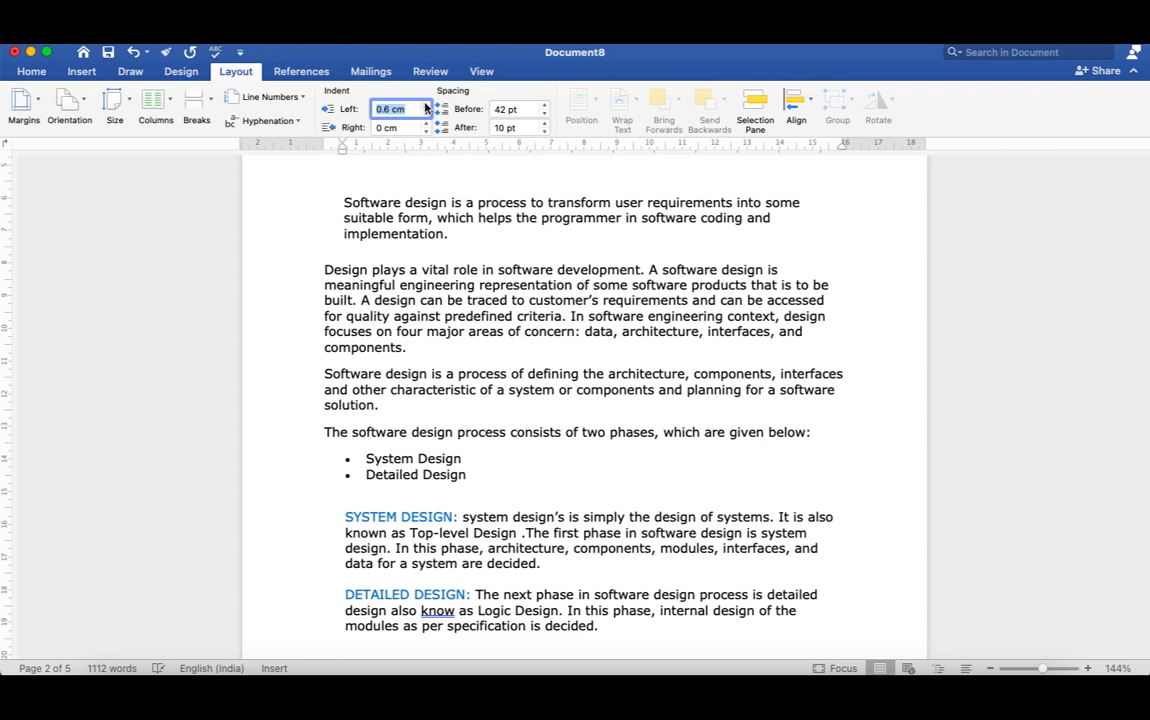
pyautogui.click(427, 105)
pyautogui.click(427, 105)
pyautogui.click(427, 105)
pyautogui.click(427, 105)
pyautogui.click(427, 105)
pyautogui.click(427, 105)
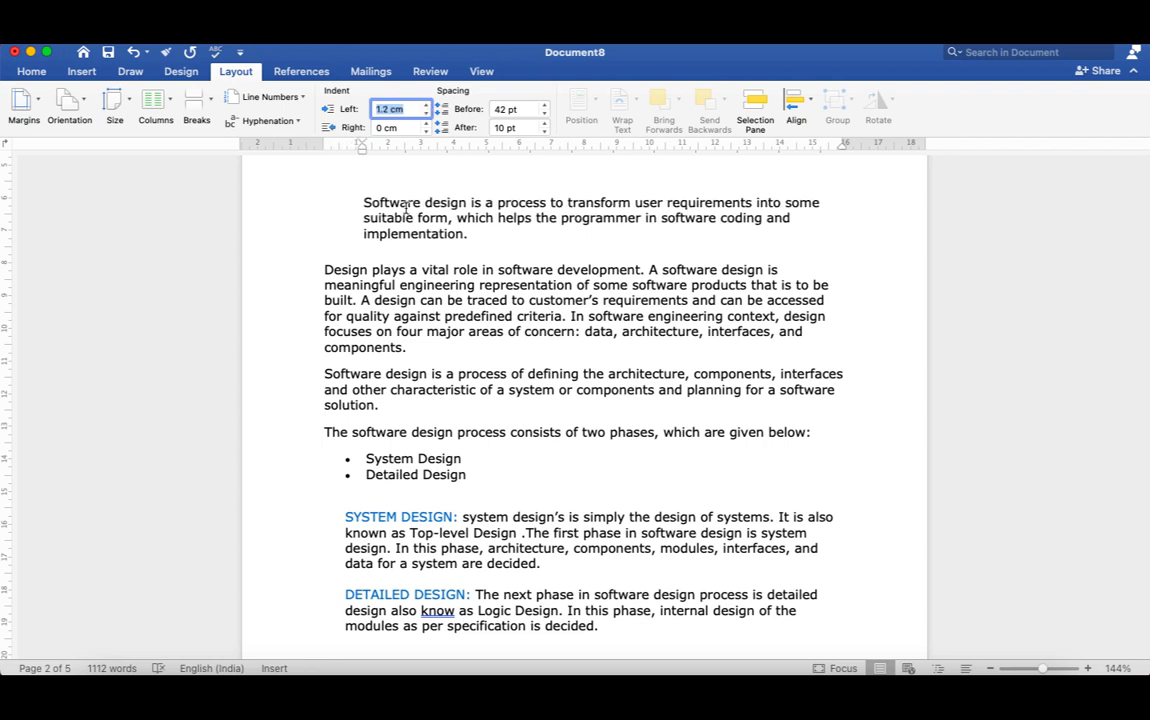
pyautogui.click(479, 243)
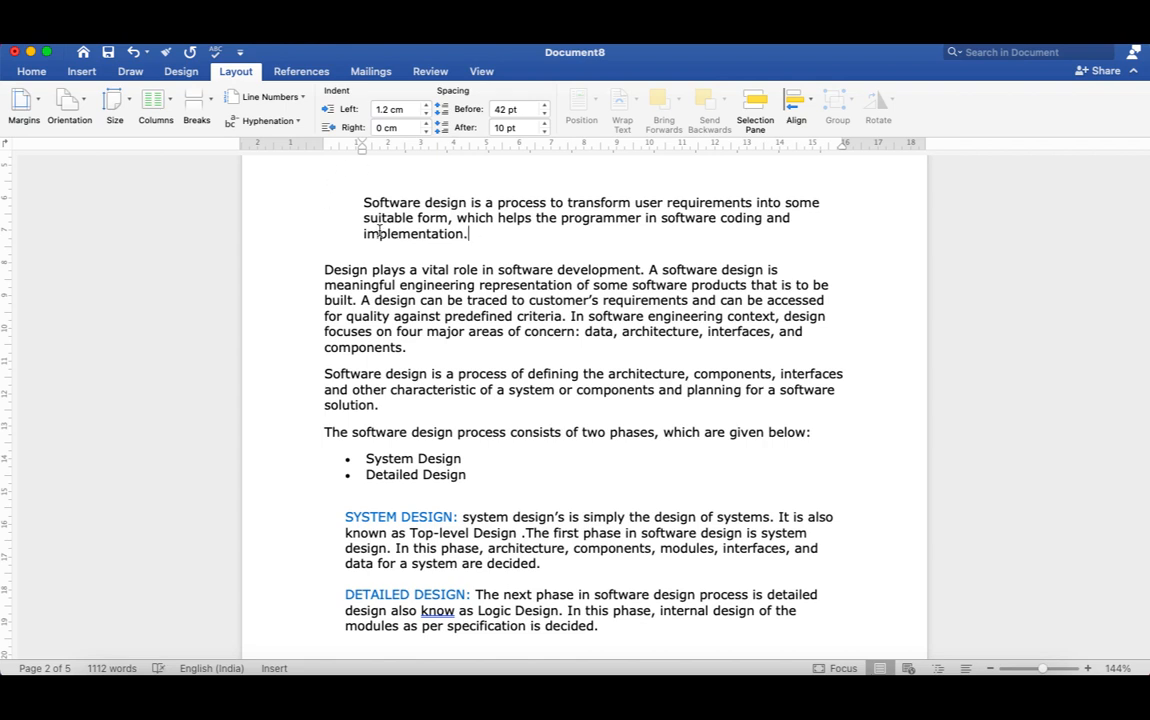
# Step: Set the right indent to 3.2 cm for the paragraph beginning "Design plays a vital role in software development"
pyautogui.click(326, 270)
pyautogui.click(815, 269)
pyautogui.click(425, 122)
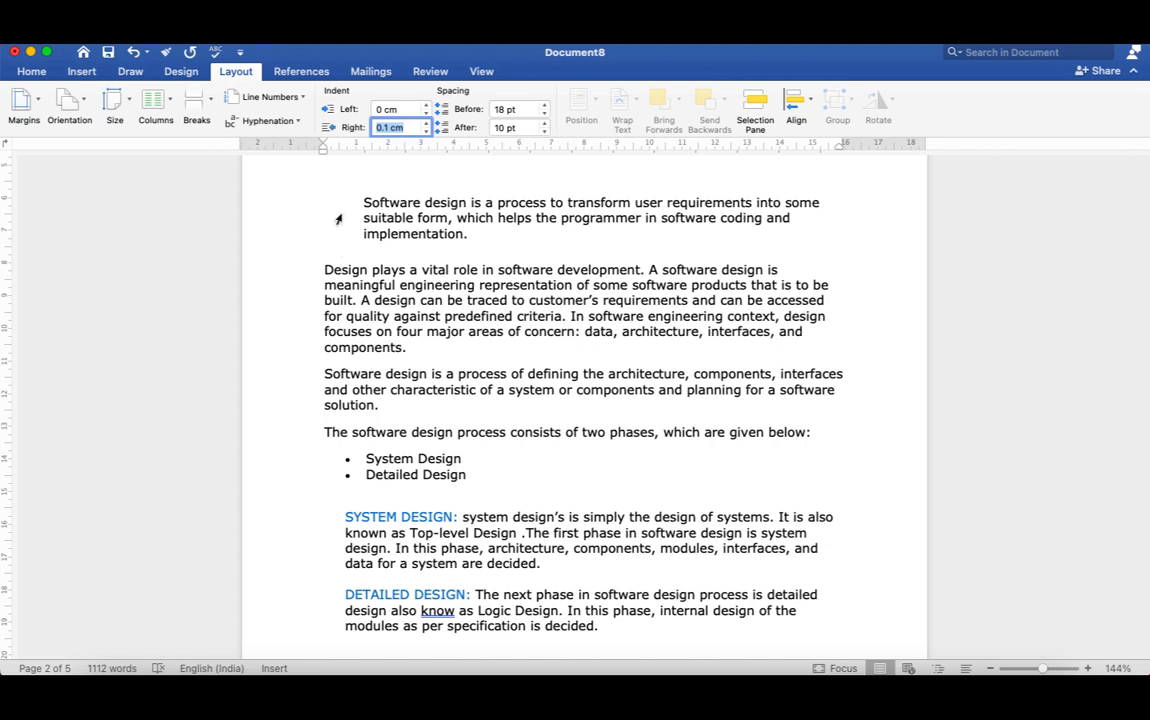
pyautogui.click(790, 268)
pyautogui.click(426, 124)
pyautogui.click(426, 124)
pyautogui.click(426, 124)
pyautogui.click(426, 124)
pyautogui.click(426, 124)
pyautogui.click(426, 124)
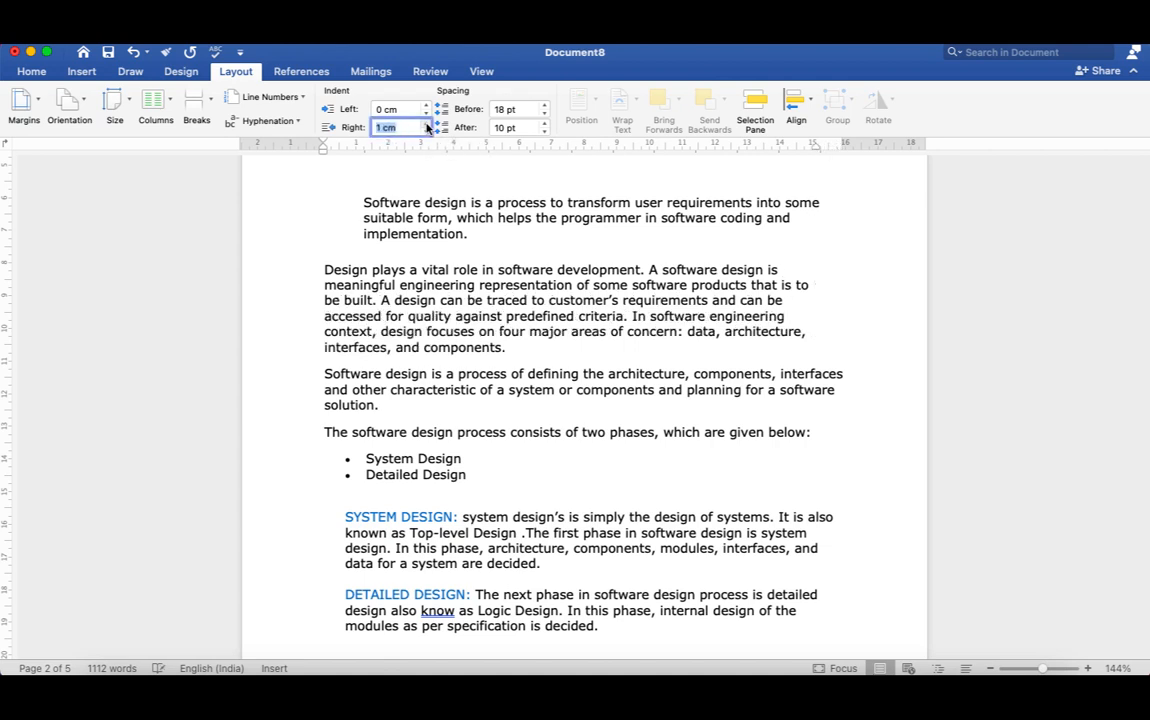
pyautogui.click(426, 124)
pyautogui.click(426, 124)
pyautogui.click(426, 124)
pyautogui.click(426, 124)
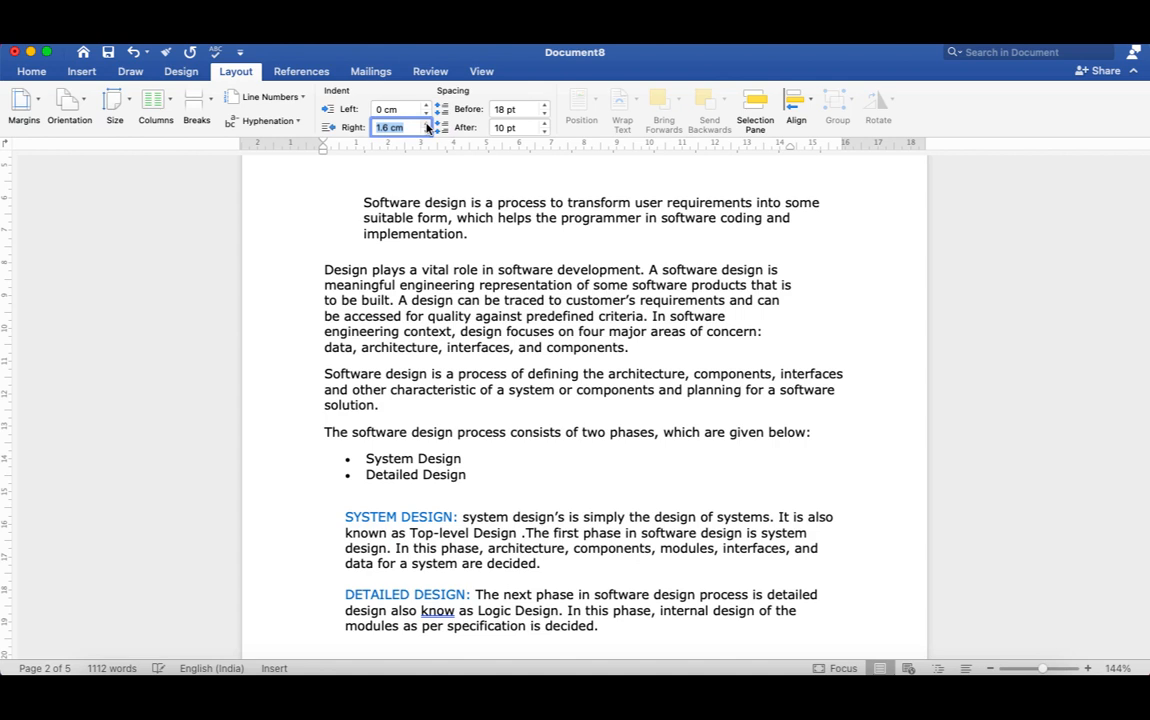
pyautogui.click(426, 124)
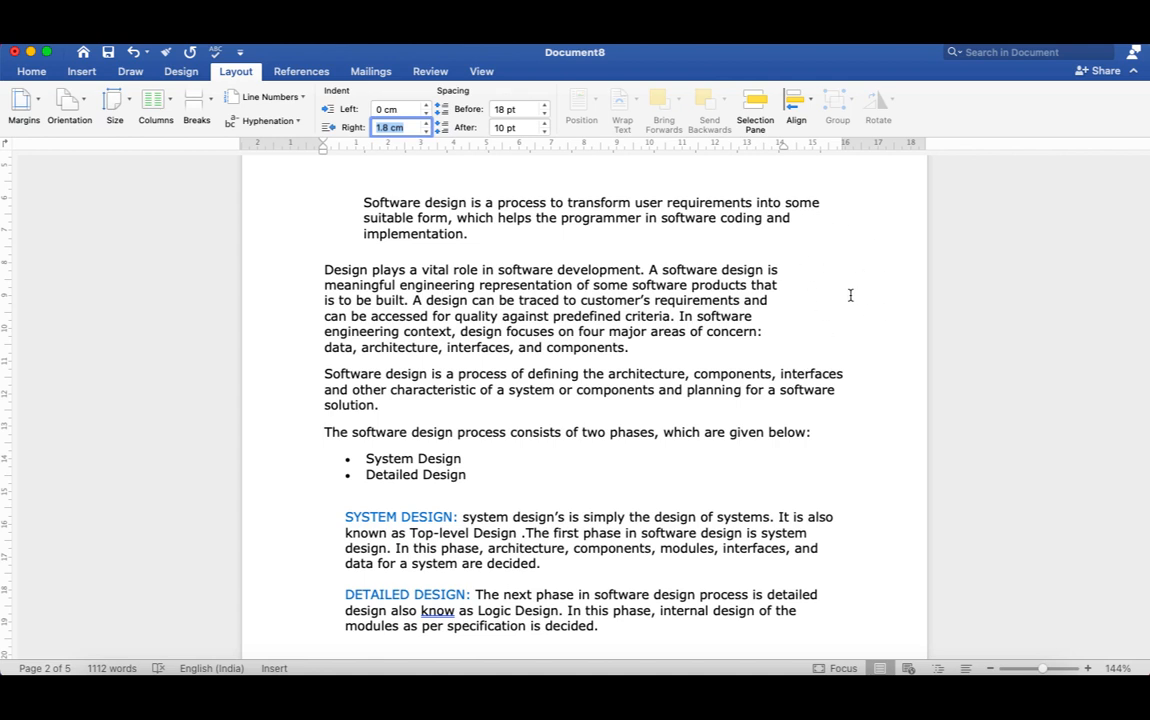
pyautogui.click(428, 123)
pyautogui.click(428, 123)
pyautogui.click(428, 123)
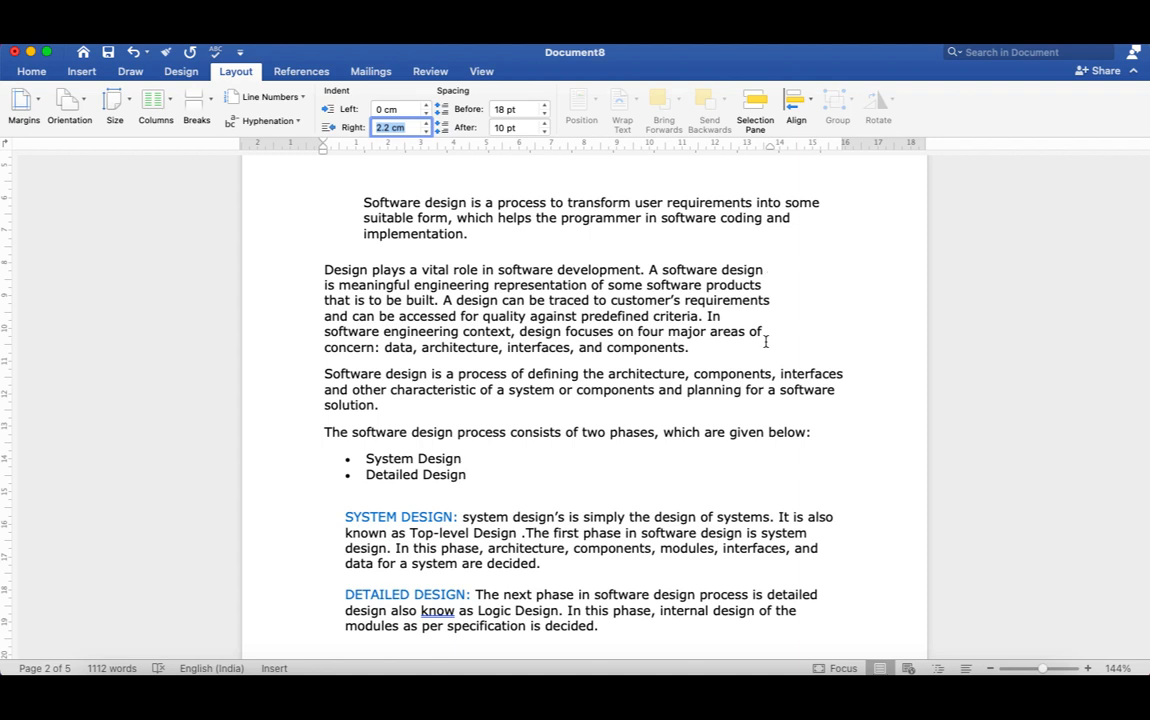
pyautogui.click(426, 123)
pyautogui.click(426, 123)
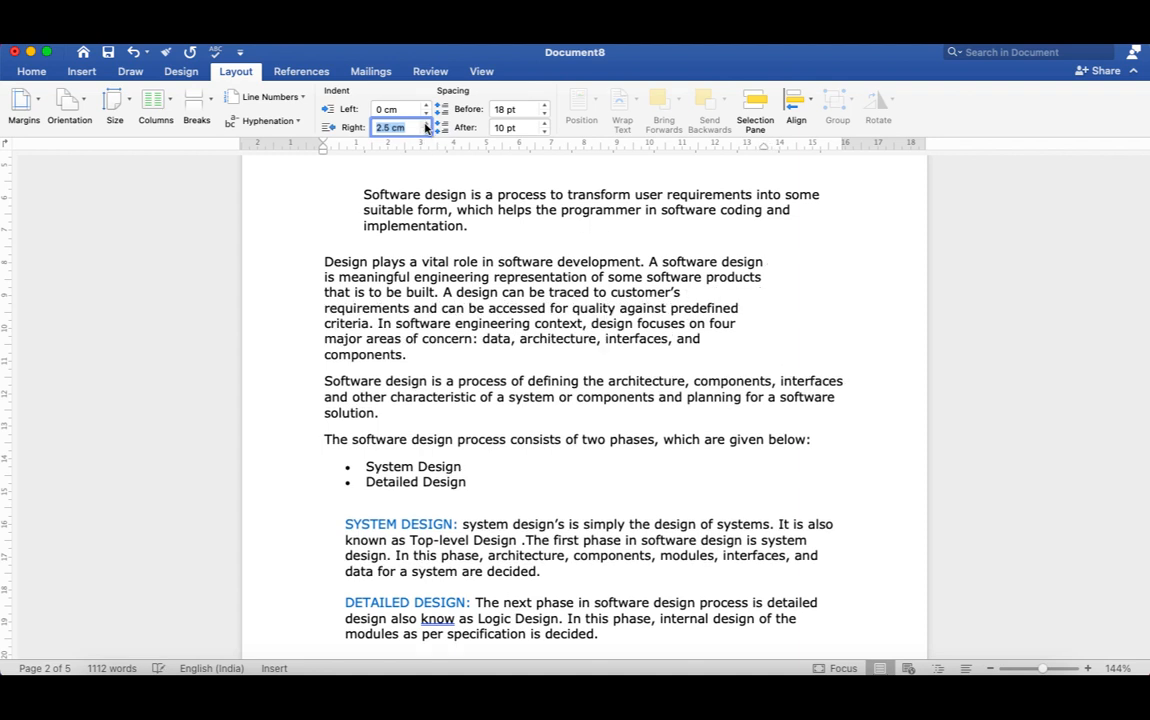
pyautogui.click(426, 123)
pyautogui.click(426, 123)
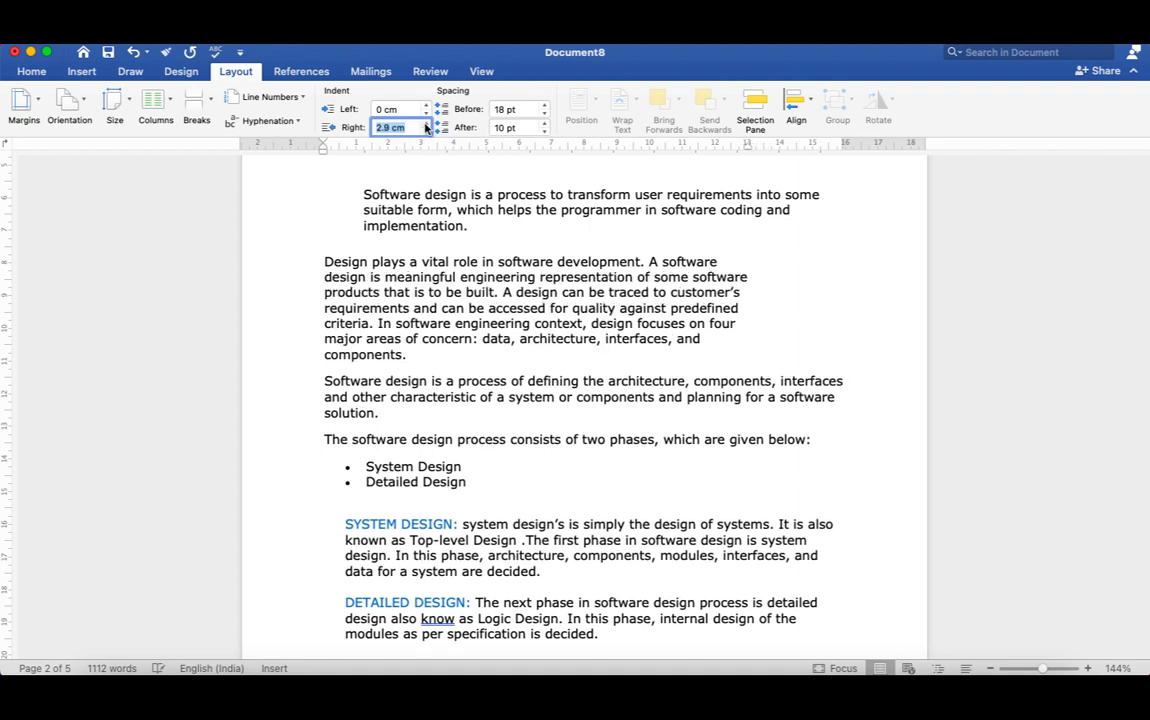
pyautogui.click(426, 123)
pyautogui.click(426, 123)
pyautogui.click(426, 123)
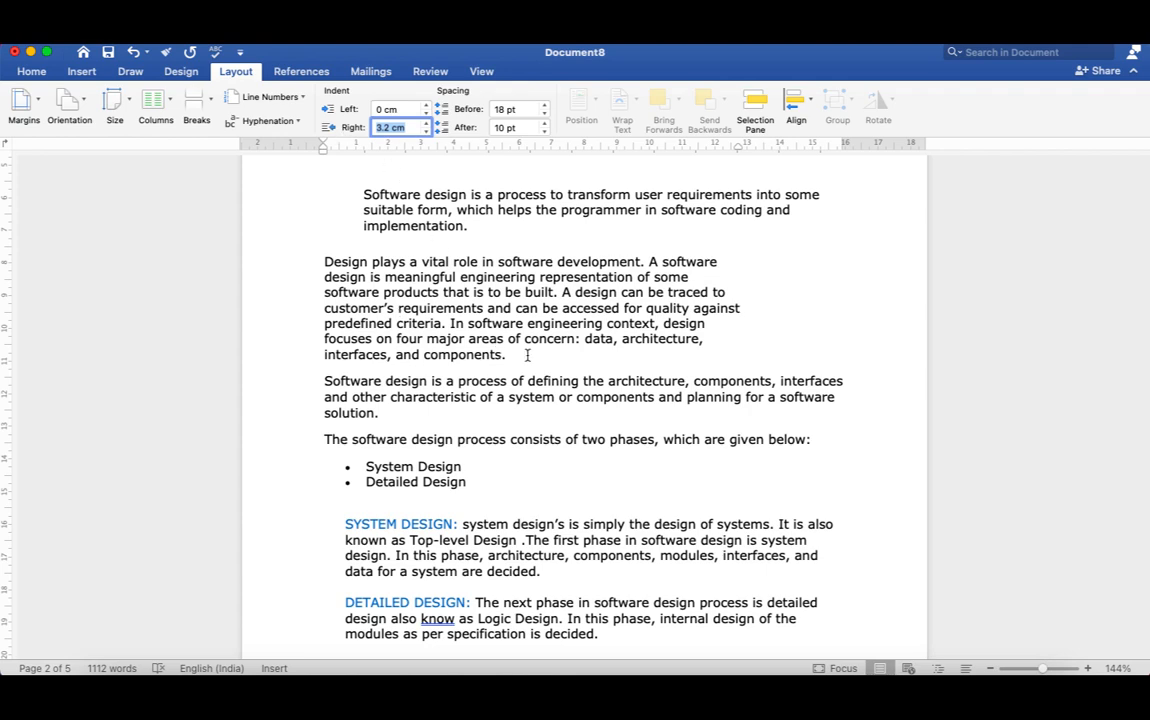
pyautogui.scroll(-2, 527, 355)
pyautogui.scroll(4, 513, 303)
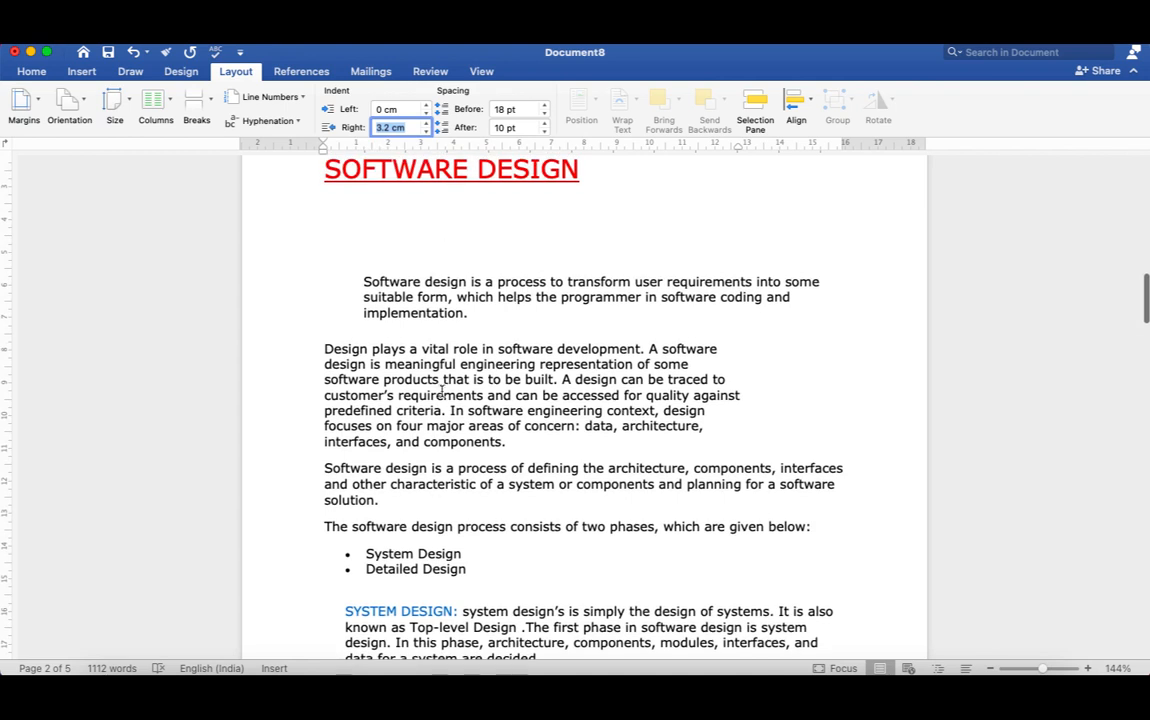
pyautogui.click(323, 468)
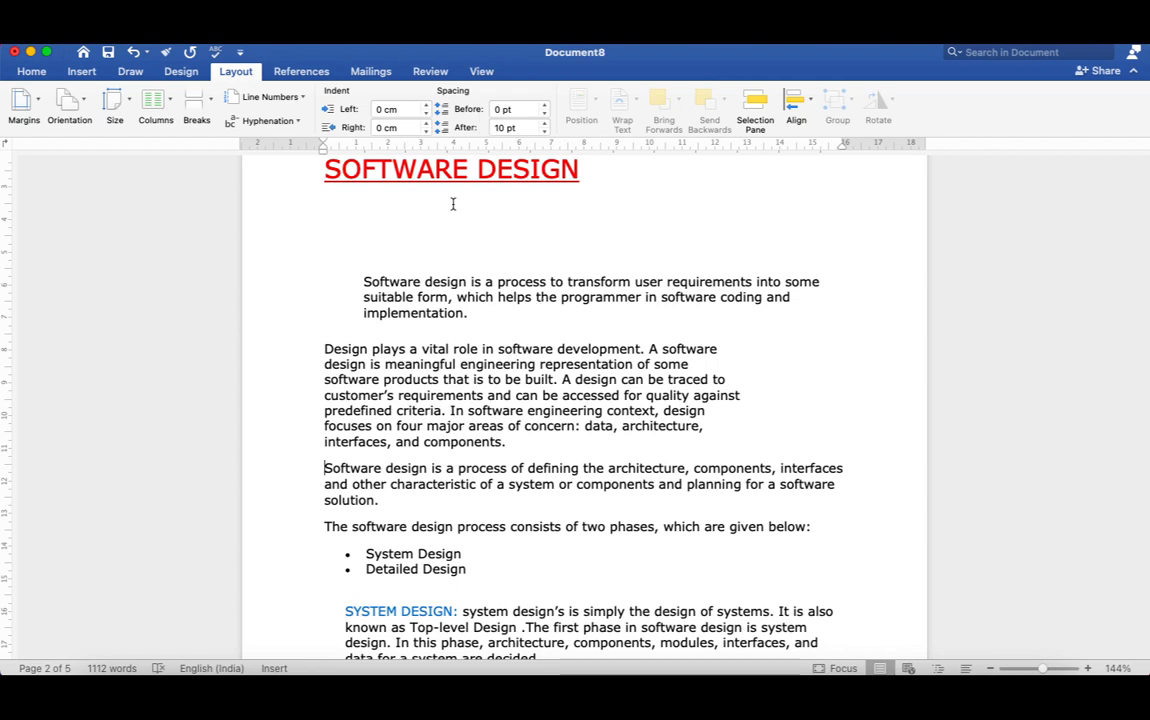
pyautogui.scroll(15, 452, 205)
pyautogui.scroll(5, 453, 204)
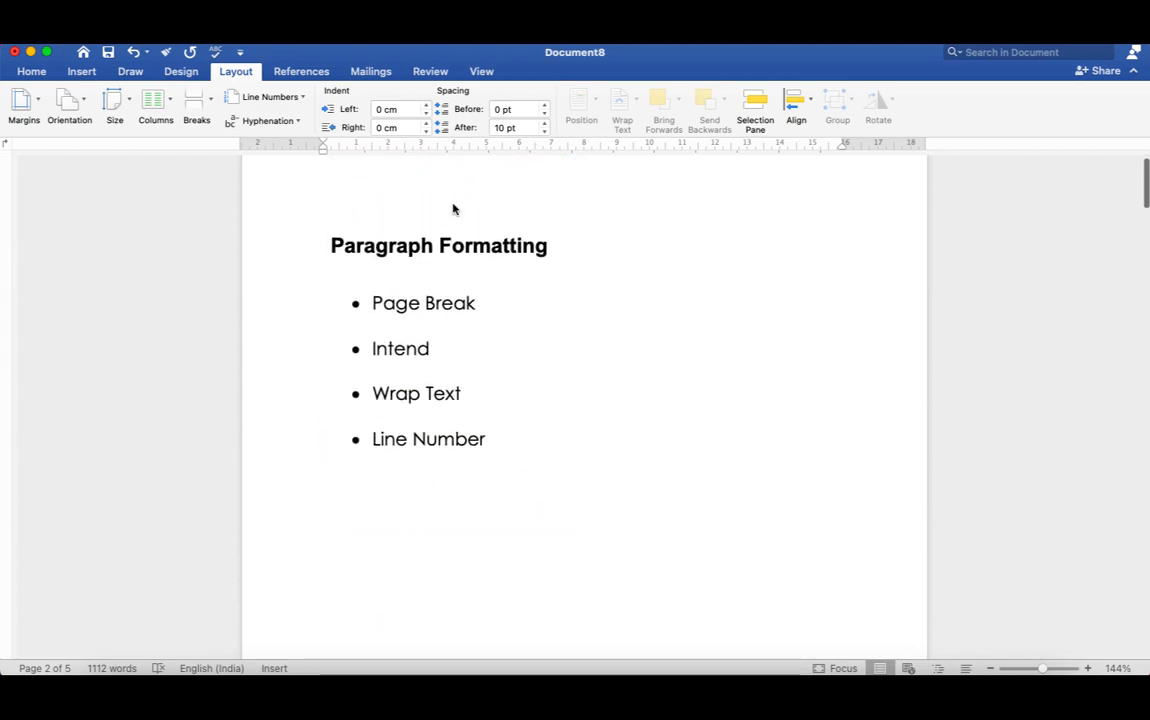
pyautogui.scroll(-15, 453, 206)
pyautogui.scroll(-6, 453, 209)
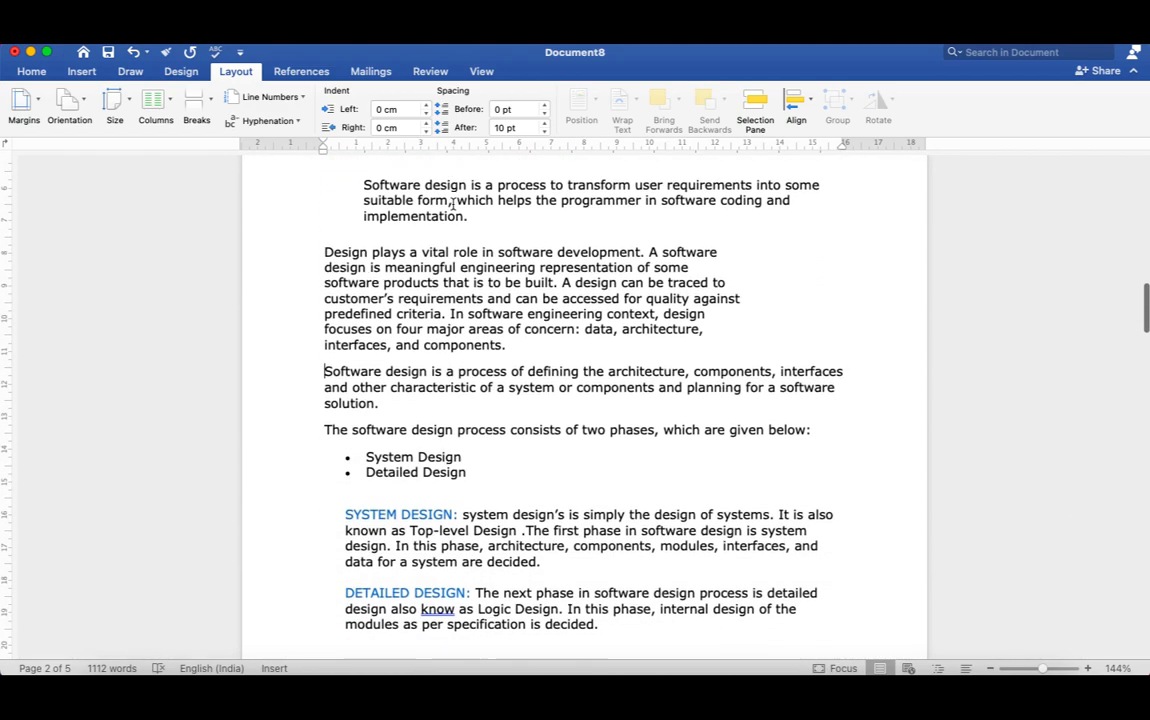
pyautogui.scroll(3, 453, 204)
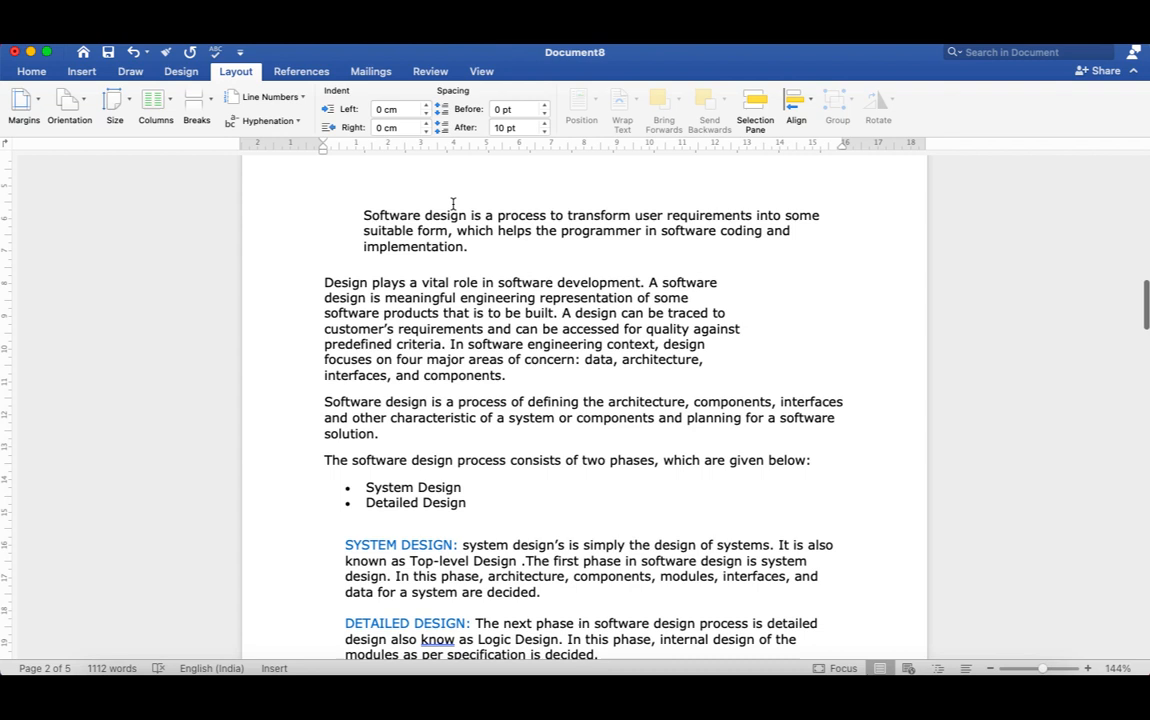
# Step: Increase the spacing before the paragraph beginning "Design plays a vital role in software development" to 66 pt
pyautogui.click(323, 282)
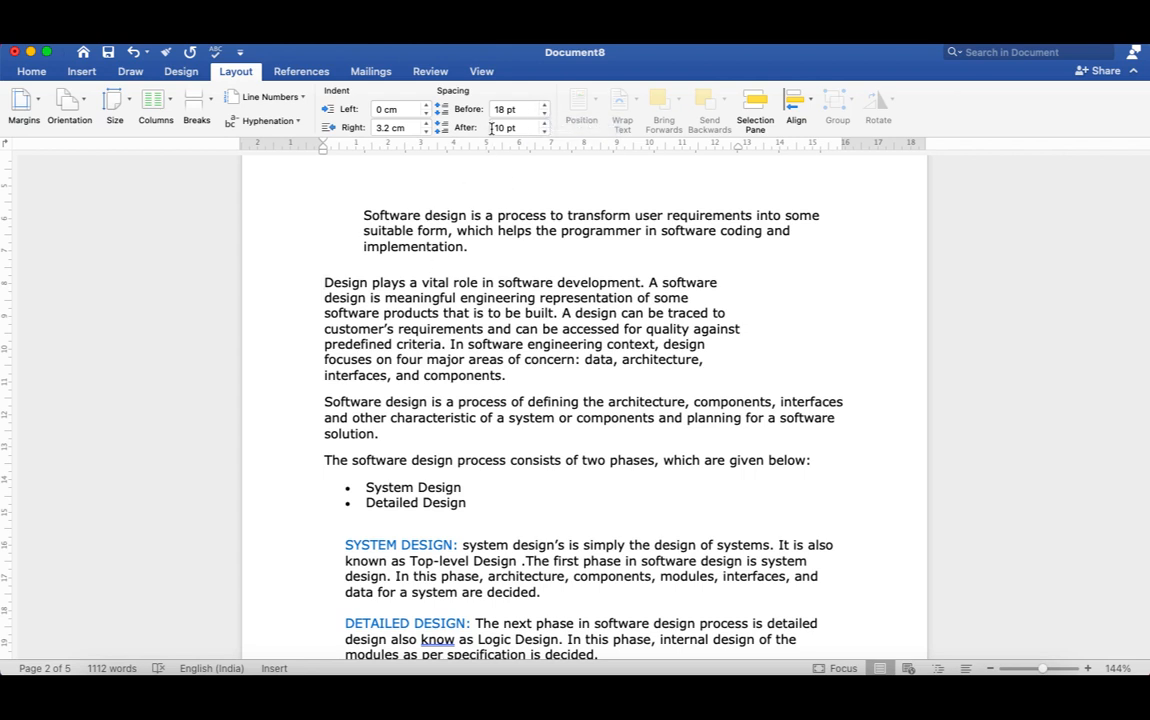
pyautogui.click(545, 106)
pyautogui.click(545, 106)
pyautogui.click(545, 106)
pyautogui.click(545, 106)
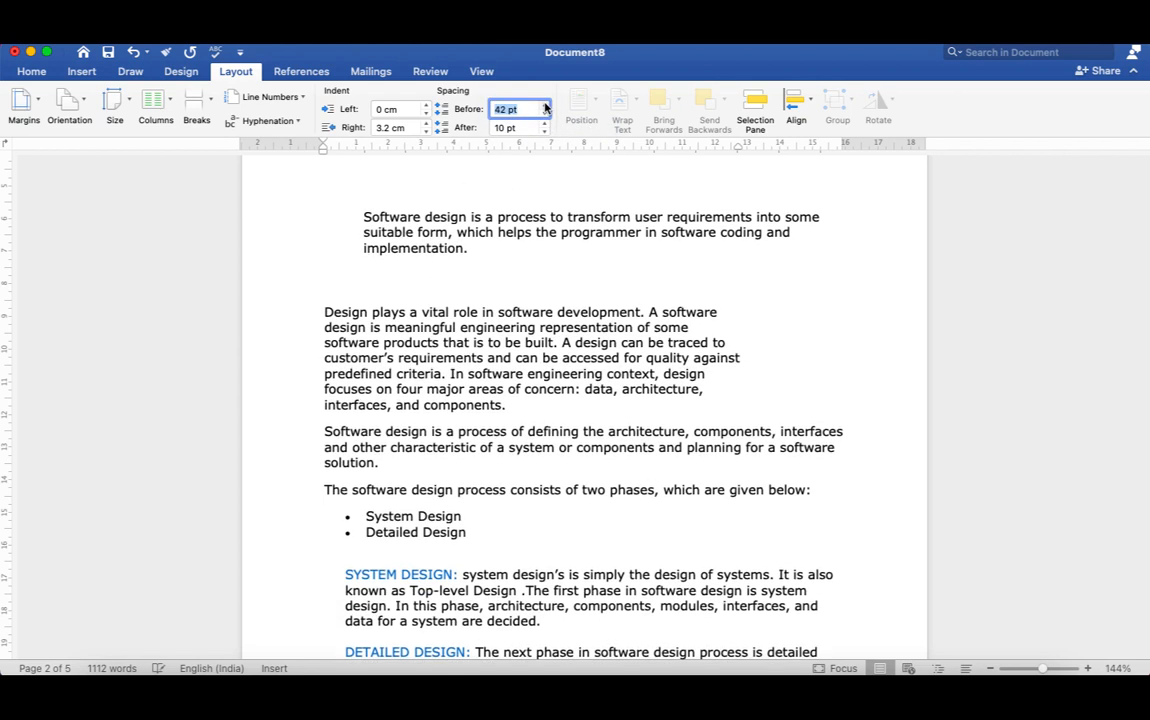
pyautogui.click(545, 106)
pyautogui.click(545, 106)
pyautogui.click(545, 106)
pyautogui.click(545, 106)
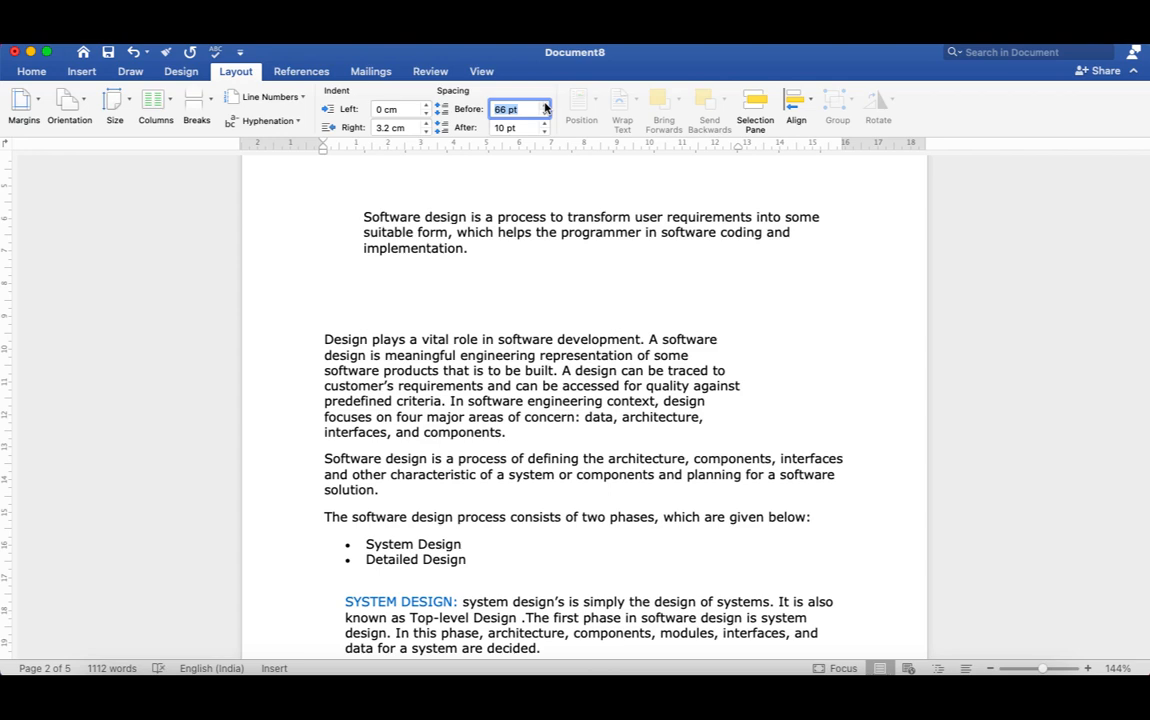
# Step: Reduce the spacing before the "Design plays a vital role" paragraph to 12 pt
pyautogui.click(545, 118)
pyautogui.click(545, 118)
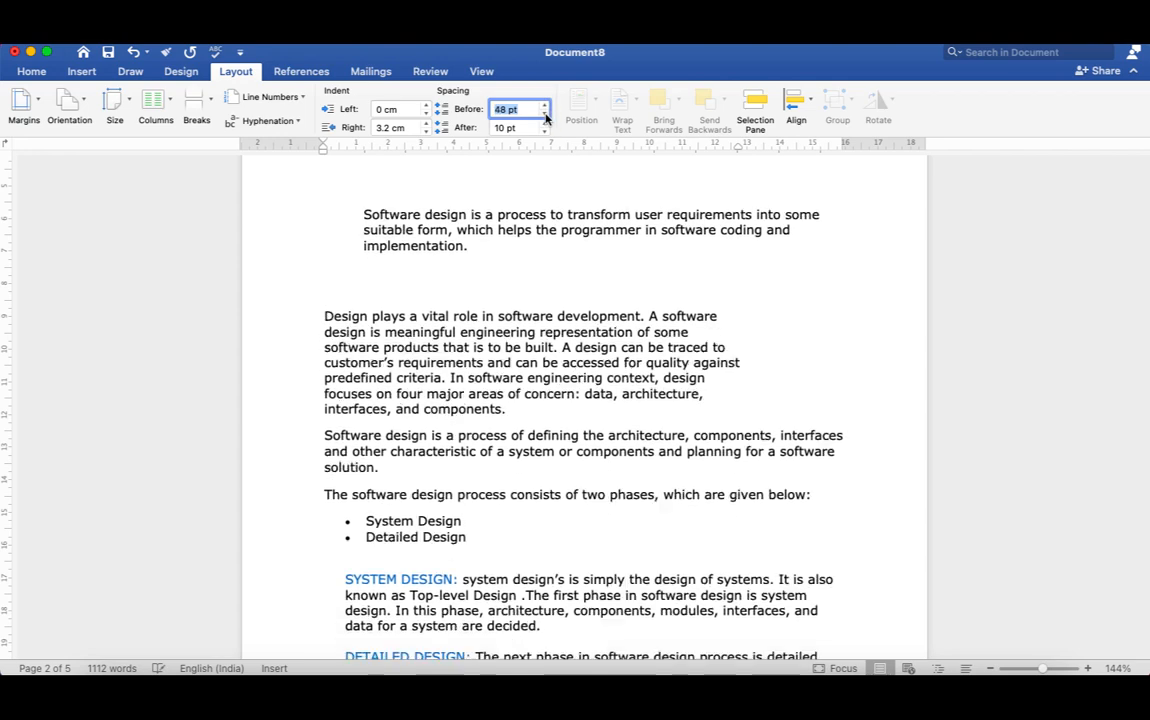
pyautogui.click(545, 118)
pyautogui.click(545, 118)
pyautogui.click(545, 118)
pyautogui.click(545, 118)
pyautogui.click(545, 118)
pyautogui.click(545, 118)
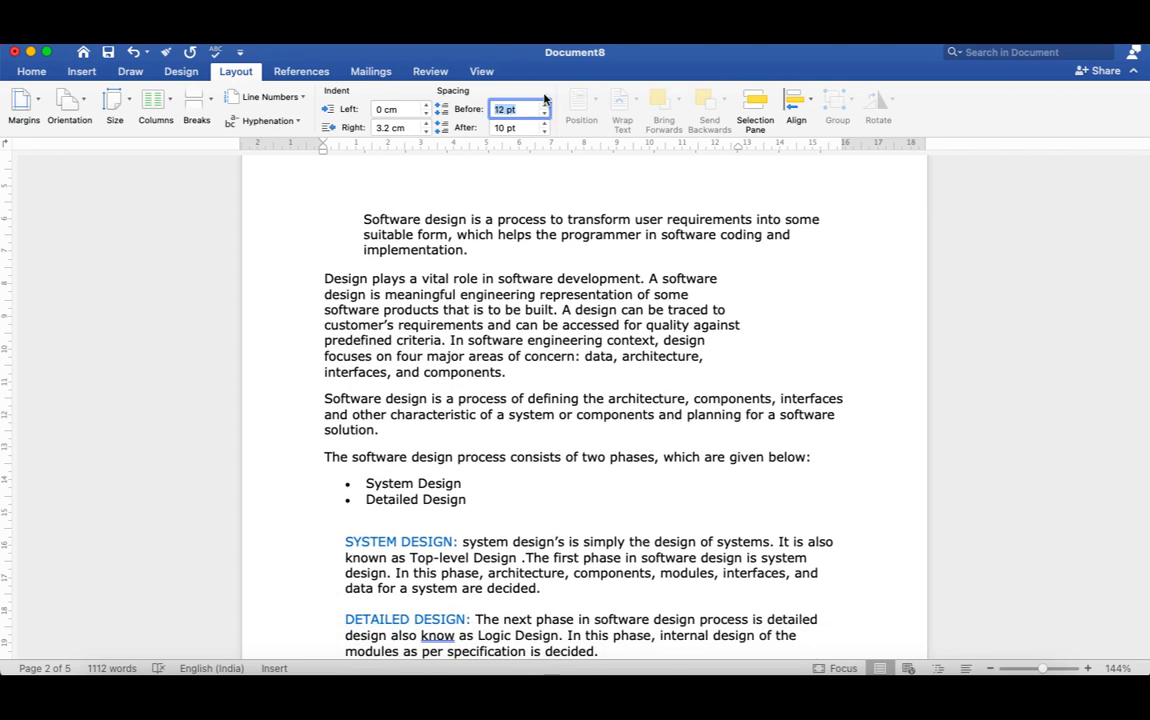
# Step: Set the spacing before the "Design plays a vital role" paragraph to 30 pt
pyautogui.click(545, 105)
pyautogui.click(545, 105)
pyautogui.click(545, 105)
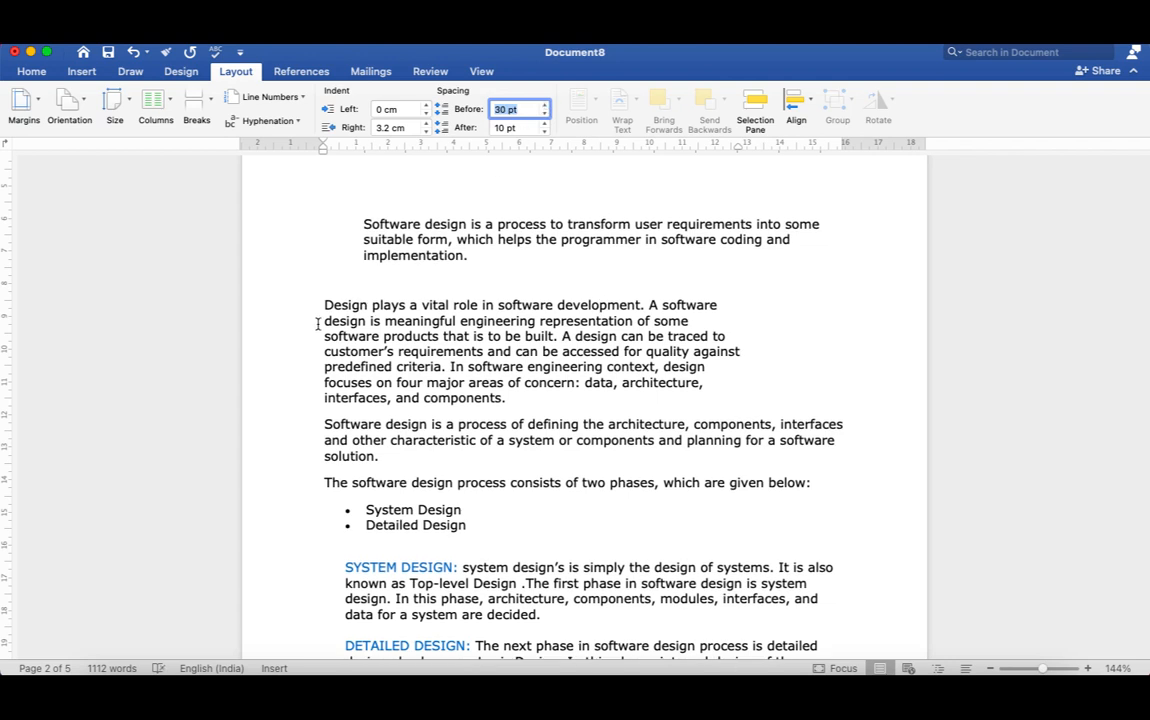
# Step: Set the spacing after the "Design plays a vital role" paragraph to 84 pt
pyautogui.click(328, 315)
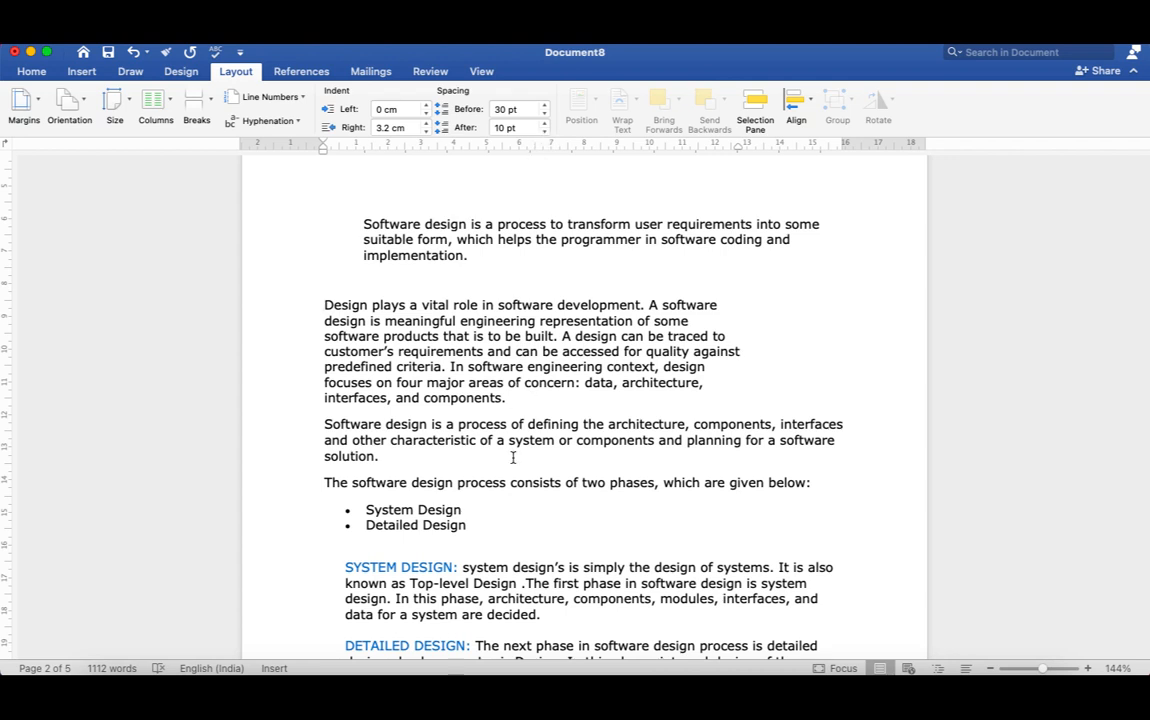
pyautogui.click(544, 124)
pyautogui.click(544, 124)
pyautogui.click(544, 124)
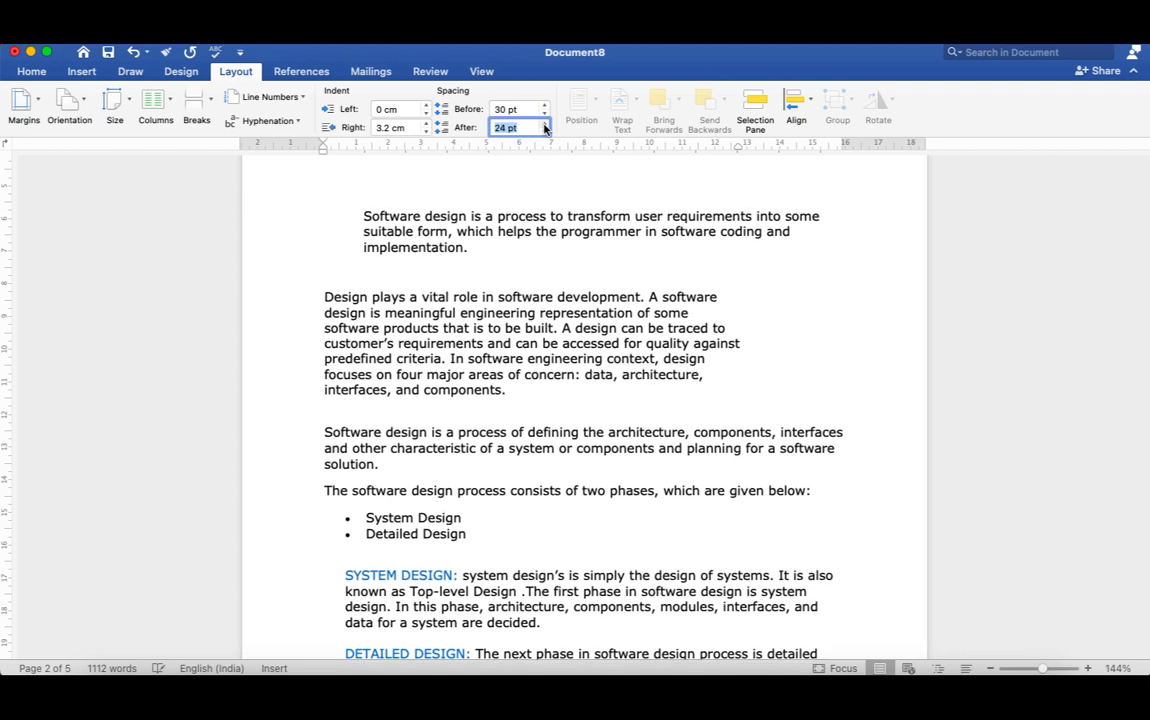
pyautogui.click(544, 124)
pyautogui.click(544, 124)
pyautogui.click(544, 124)
pyautogui.click(544, 124)
pyautogui.click(544, 124)
pyautogui.click(544, 124)
pyautogui.click(544, 124)
pyautogui.click(544, 124)
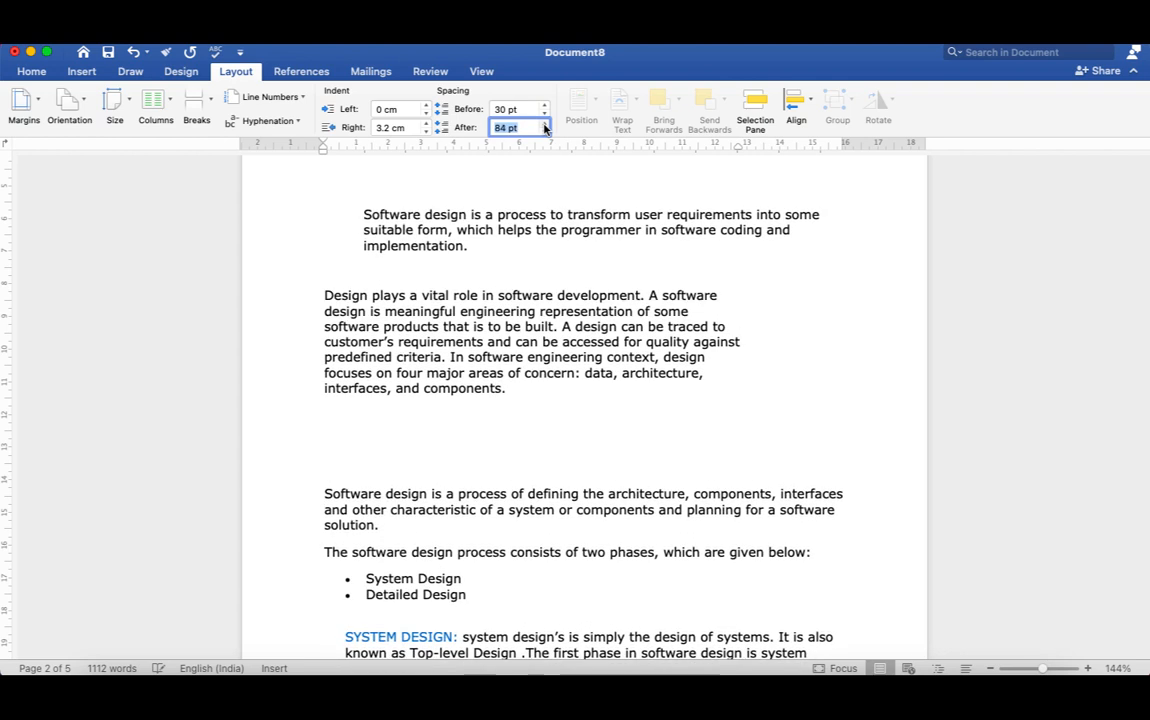
pyautogui.click(544, 124)
pyautogui.click(544, 124)
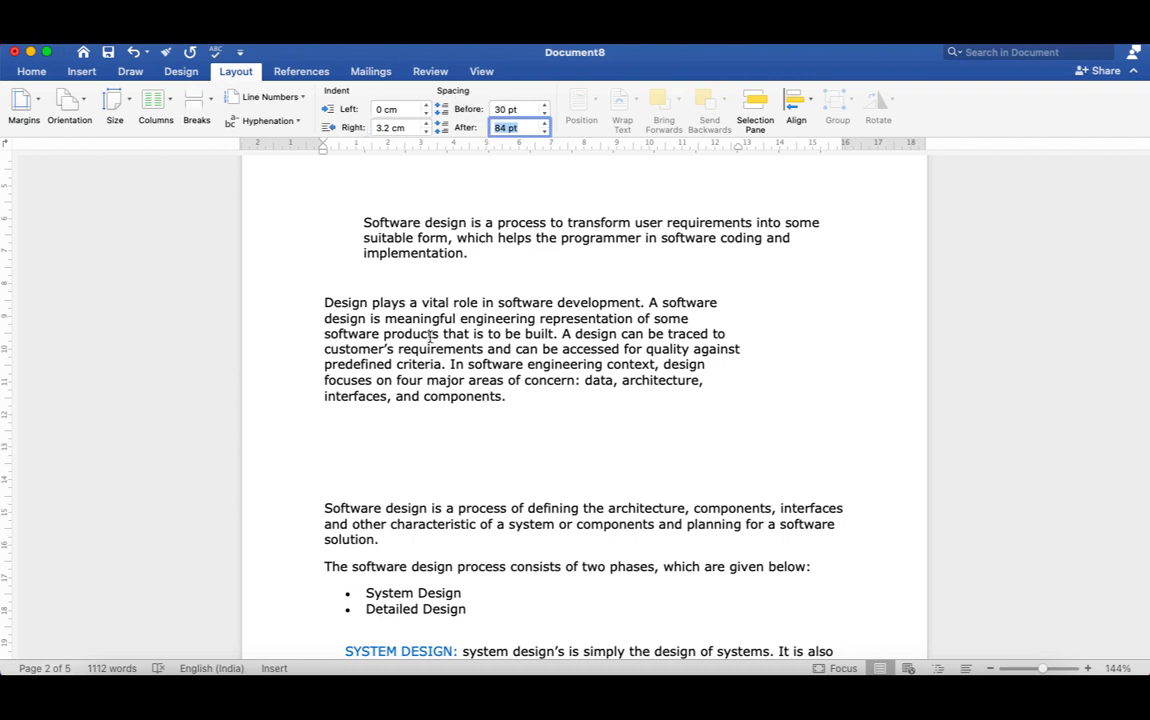
# Step: Select the "Page Break" bullet on the first page and apply Continuous line numbering to the document
pyautogui.scroll(15, 372, 251)
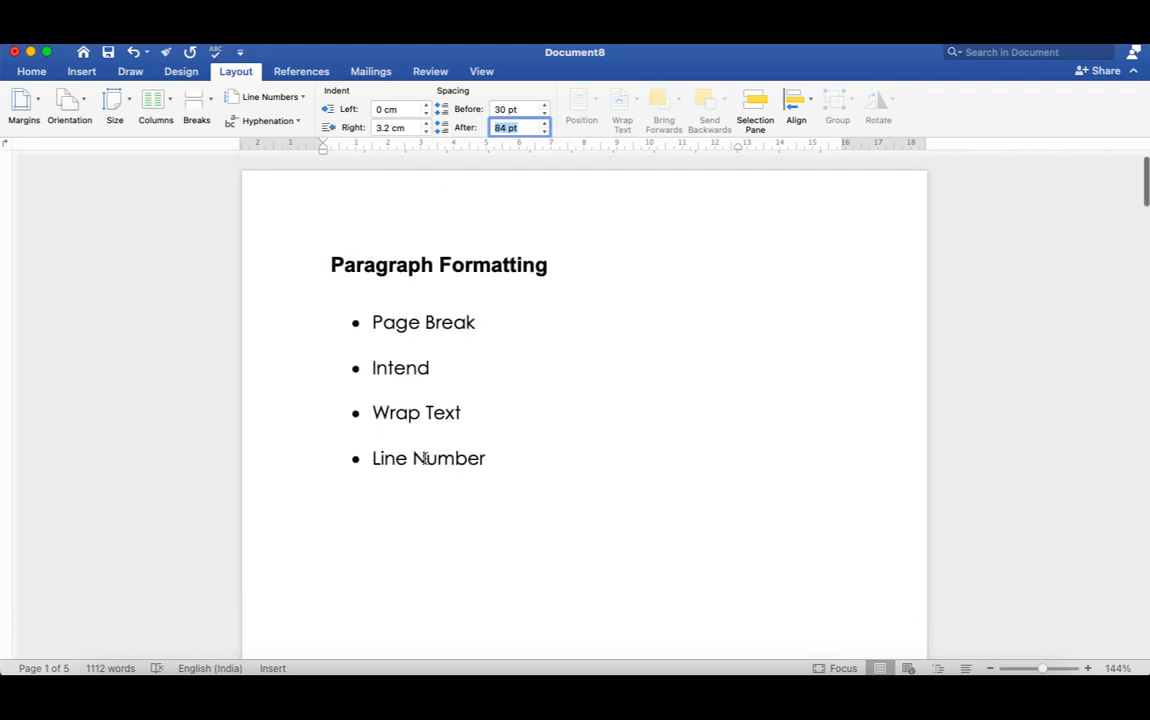
pyautogui.click(308, 336)
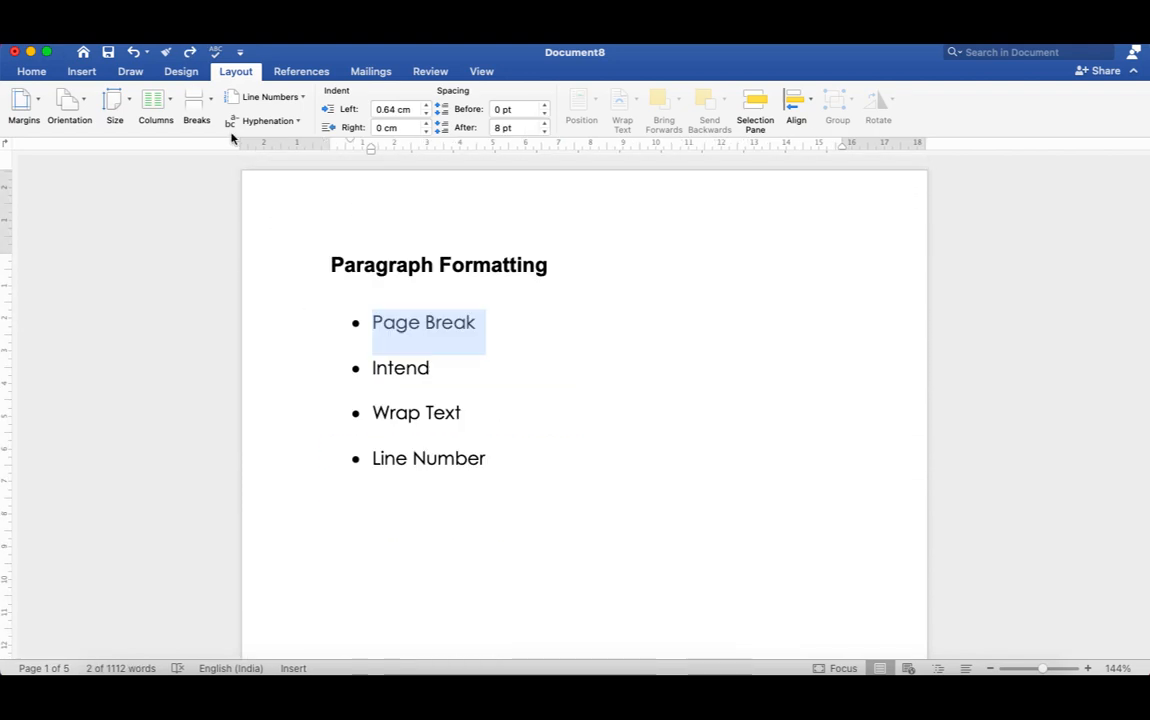
pyautogui.click(268, 97)
pyautogui.click(284, 139)
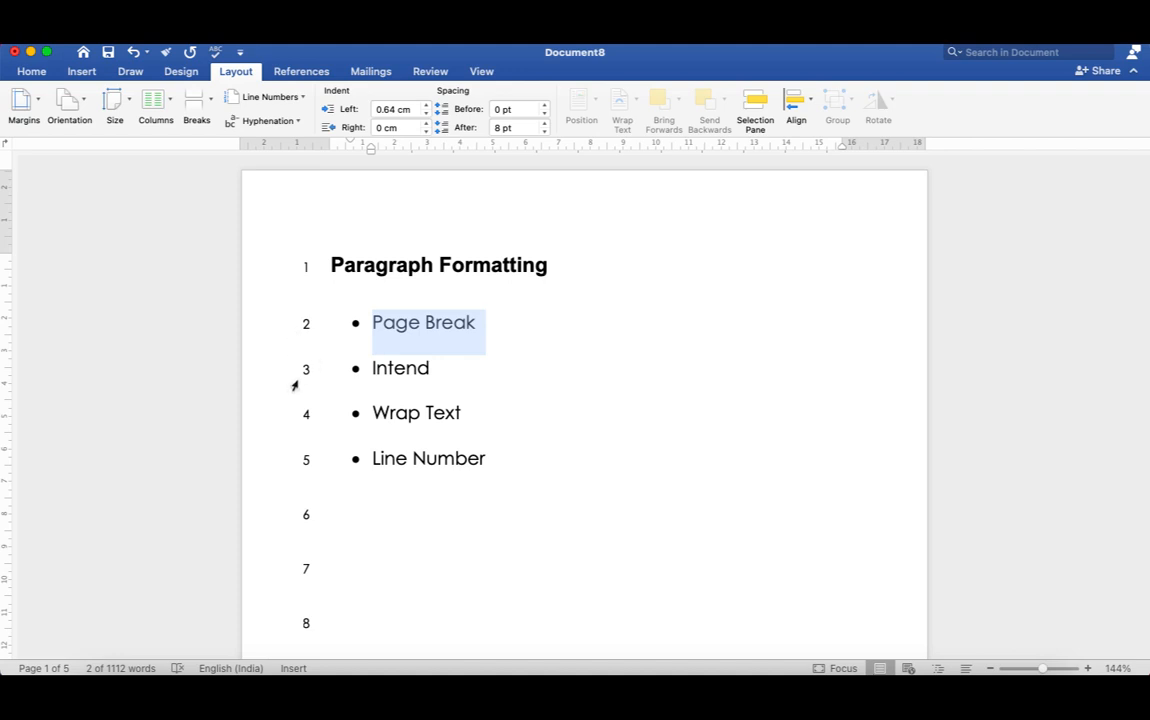
pyautogui.click(305, 98)
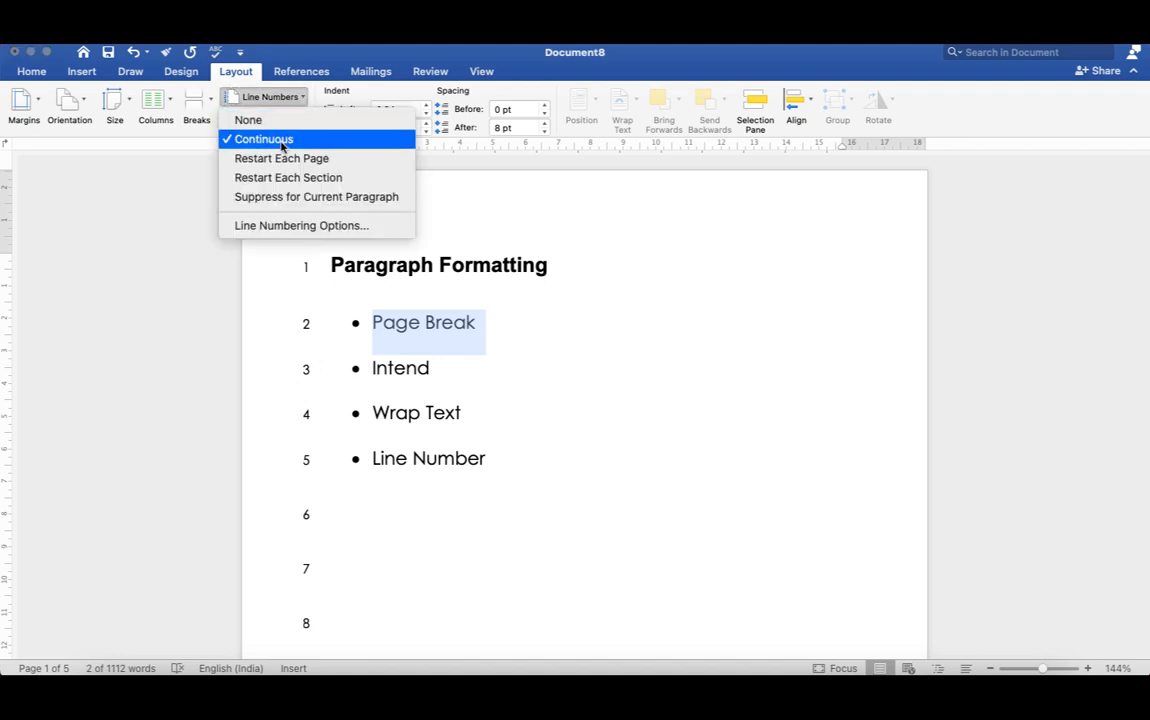
pyautogui.click(678, 399)
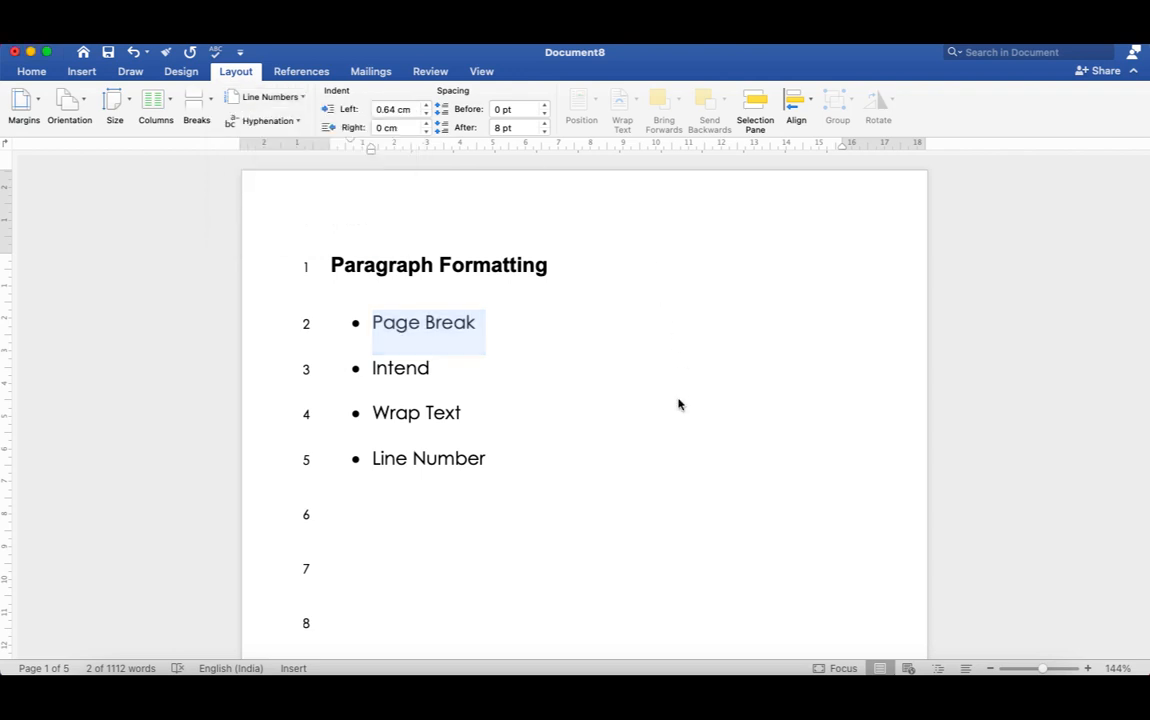
# Step: Examine how the continuous line numbers run through all pages of the document
pyautogui.scroll(-5, 399, 541)
pyautogui.scroll(-1, 399, 541)
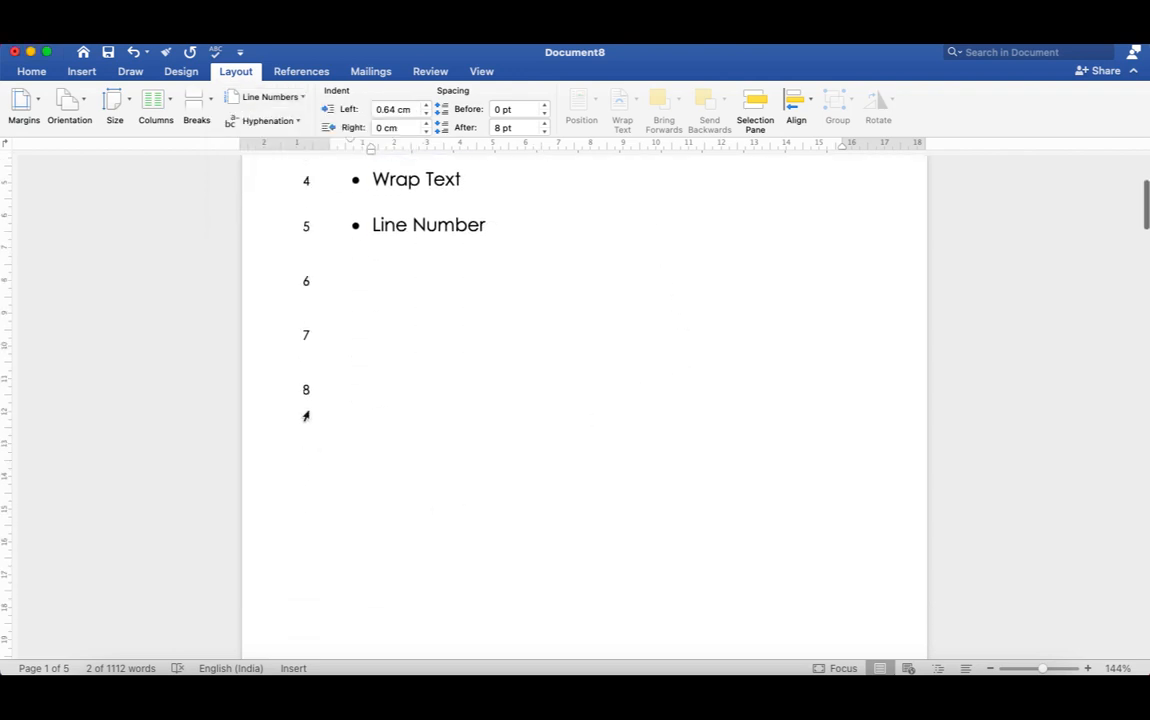
pyautogui.scroll(-14, 401, 486)
pyautogui.click(327, 371)
pyautogui.scroll(10, 334, 326)
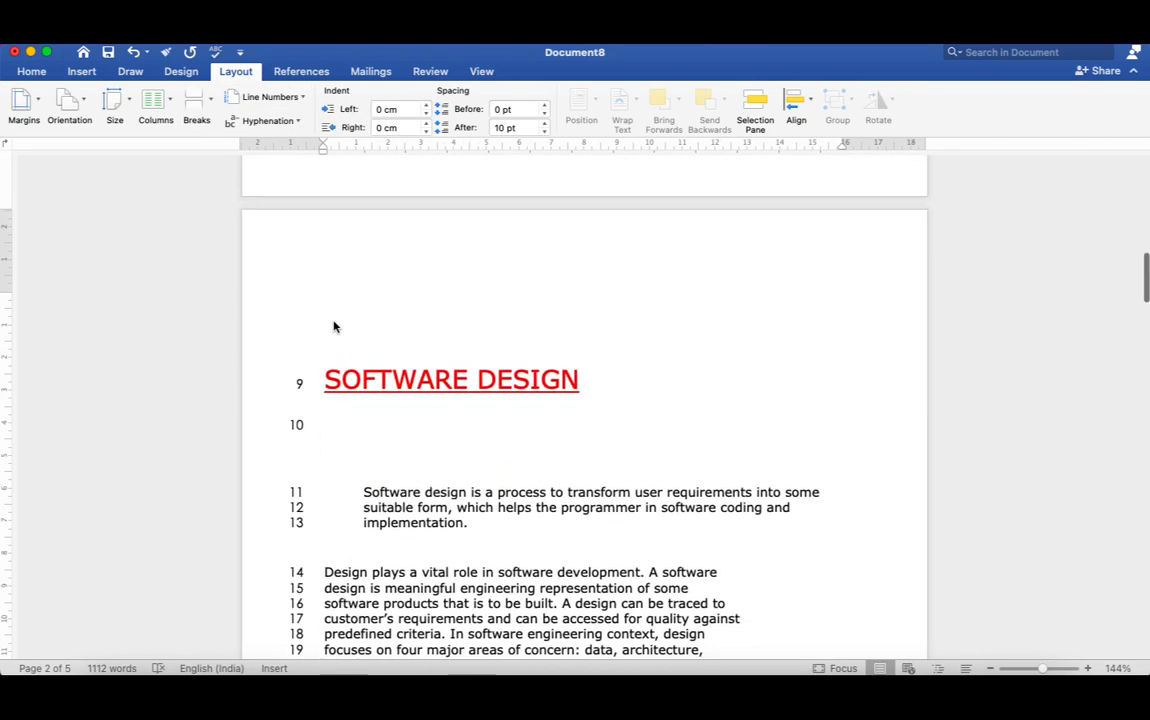
pyautogui.scroll(-3, 334, 323)
pyautogui.scroll(-10, 334, 321)
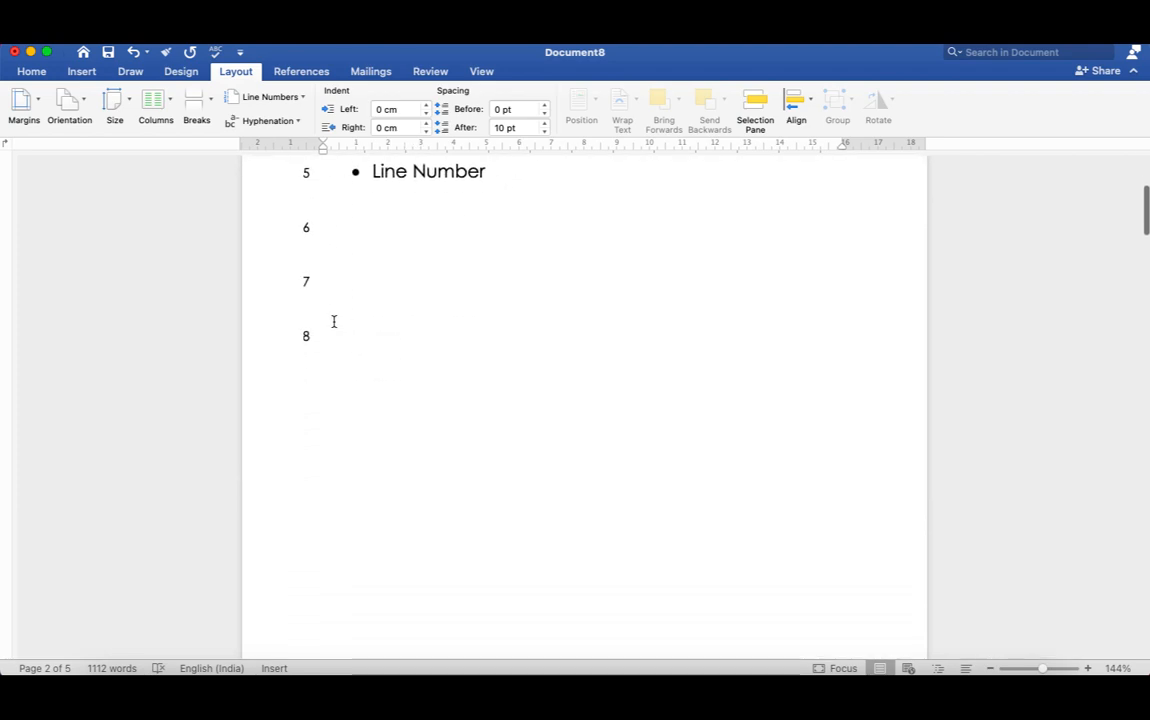
pyautogui.scroll(-10, 334, 321)
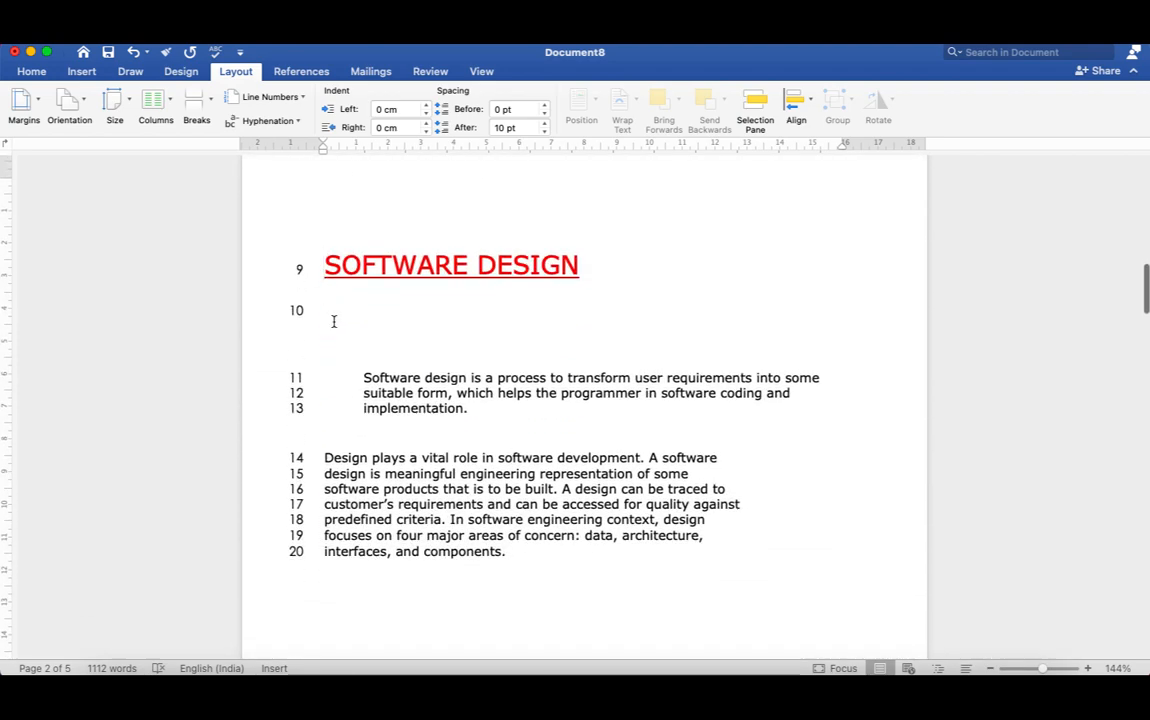
pyautogui.scroll(-15, 334, 326)
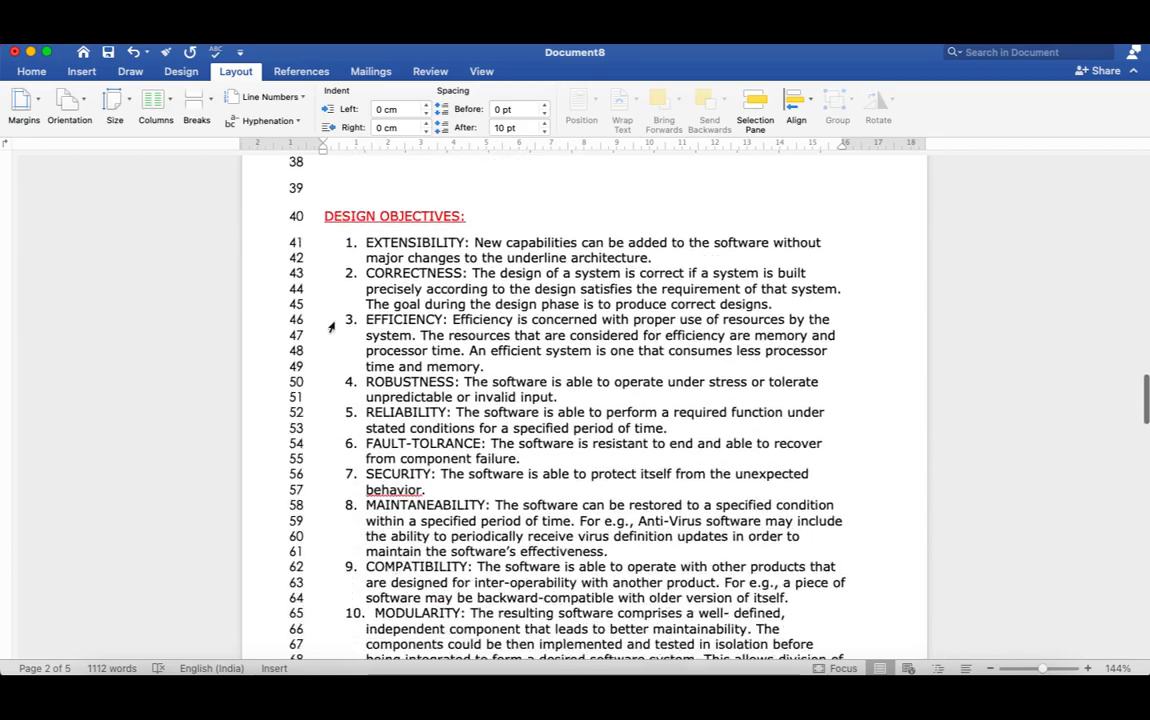
pyautogui.scroll(-15, 334, 326)
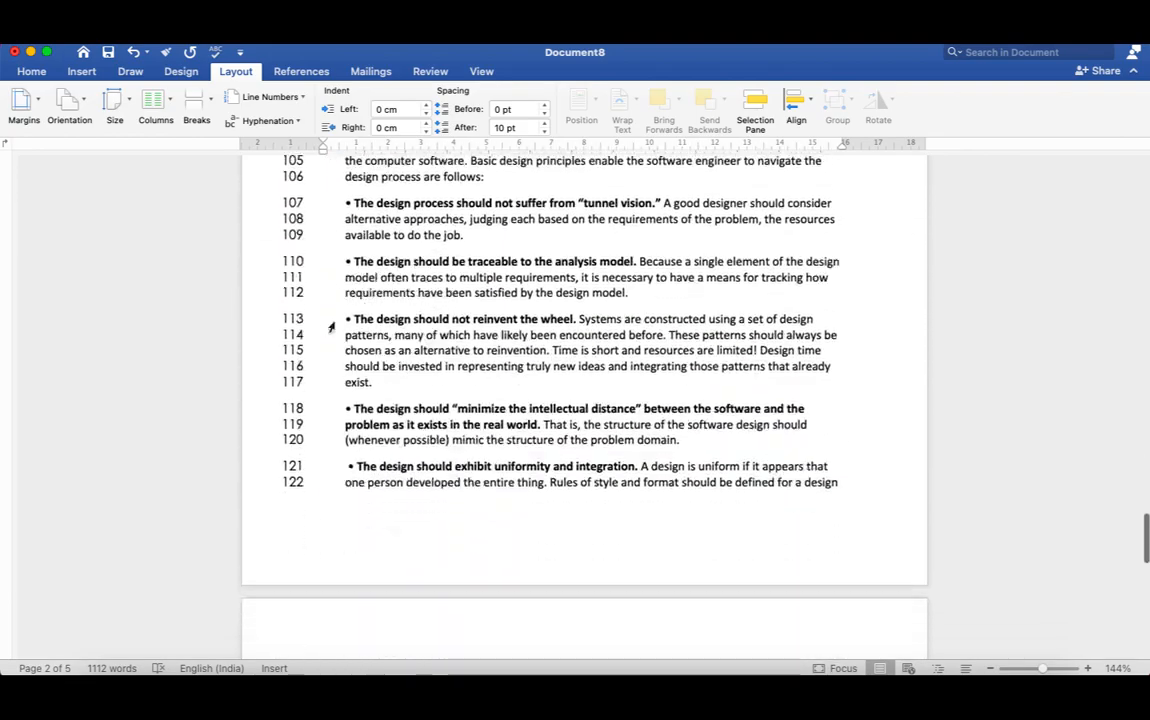
pyautogui.scroll(20, 334, 321)
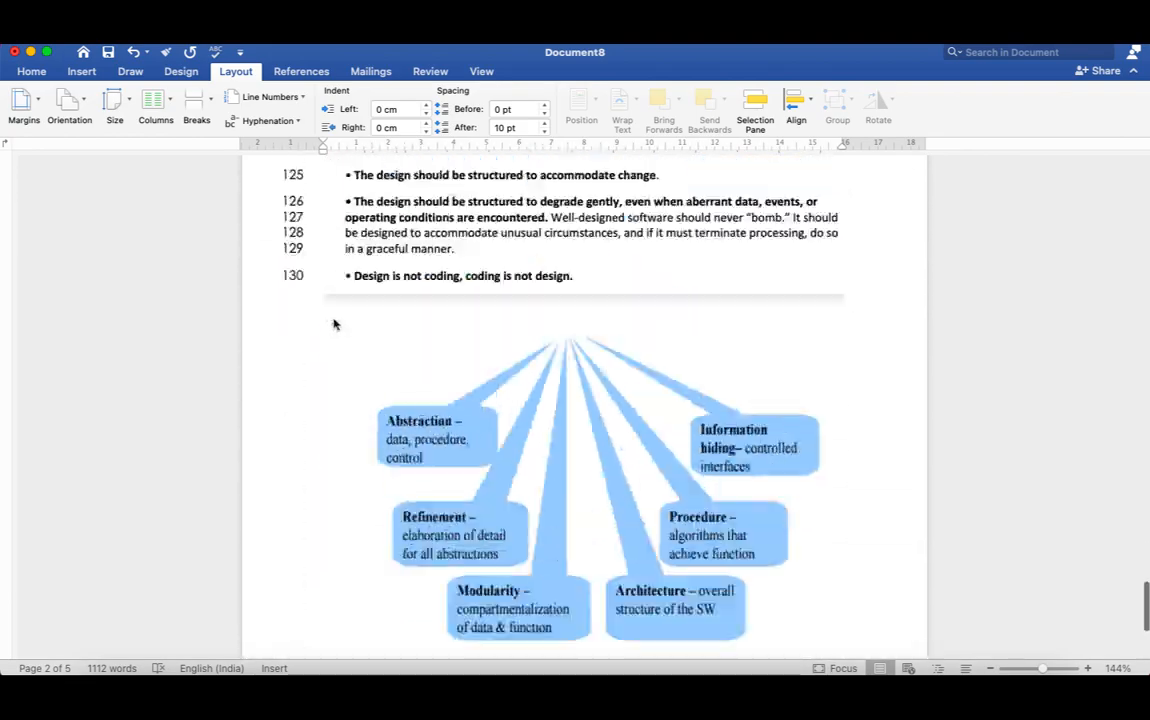
pyautogui.scroll(15, 334, 318)
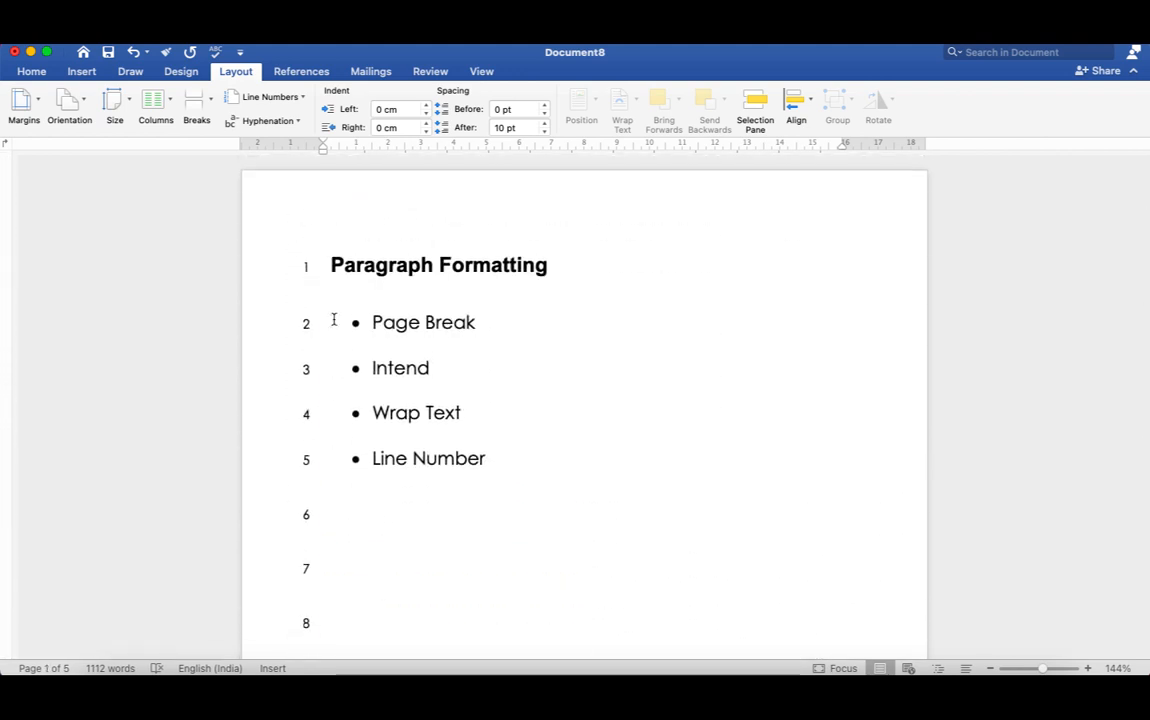
pyautogui.scroll(3, 334, 319)
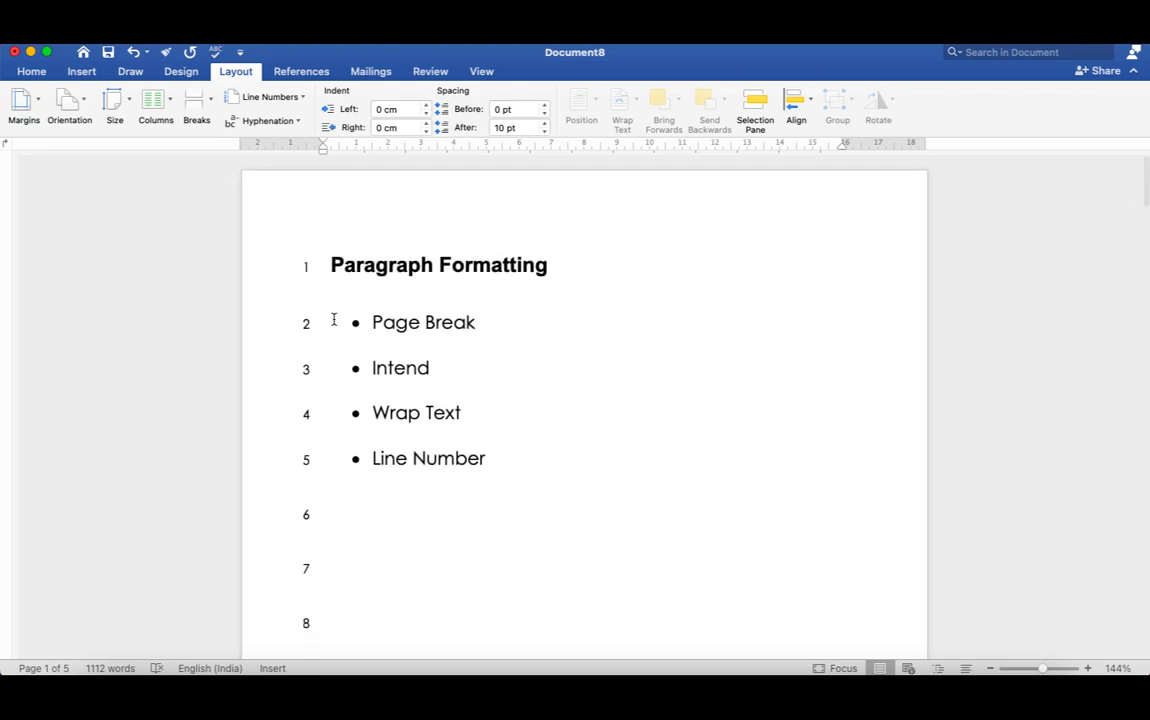
# Step: Set line numbering to None for the section starting at the SOFTWARE DESIGN heading
pyautogui.click(300, 97)
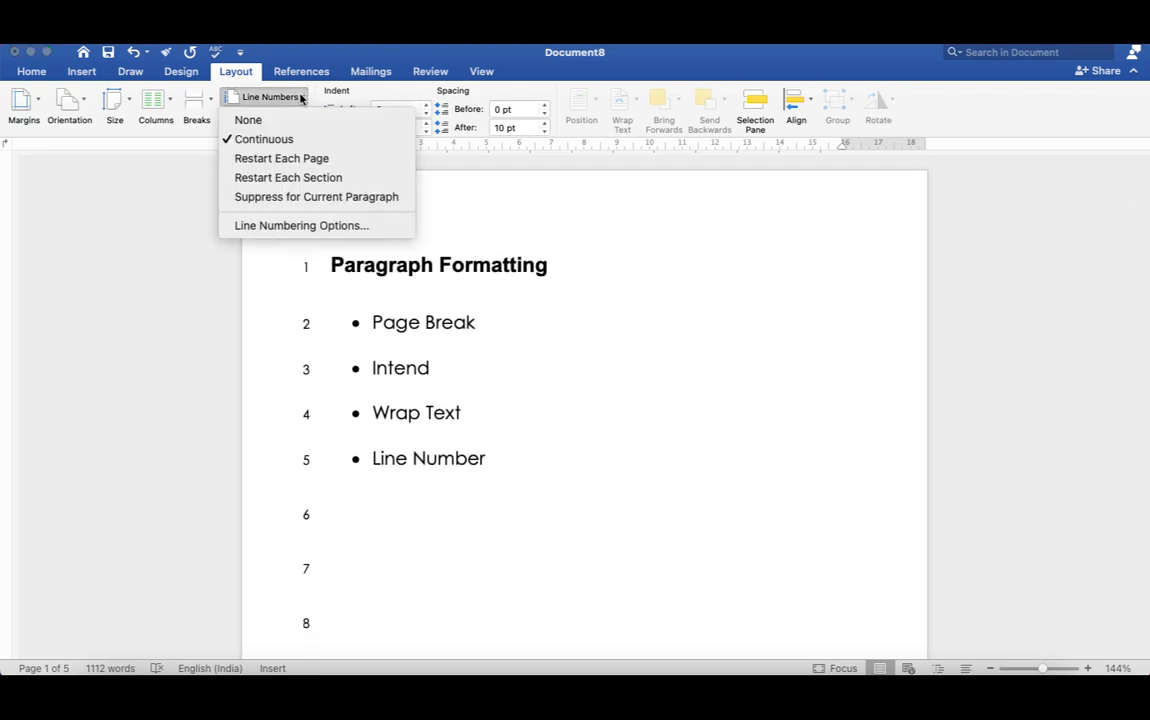
pyautogui.click(268, 130)
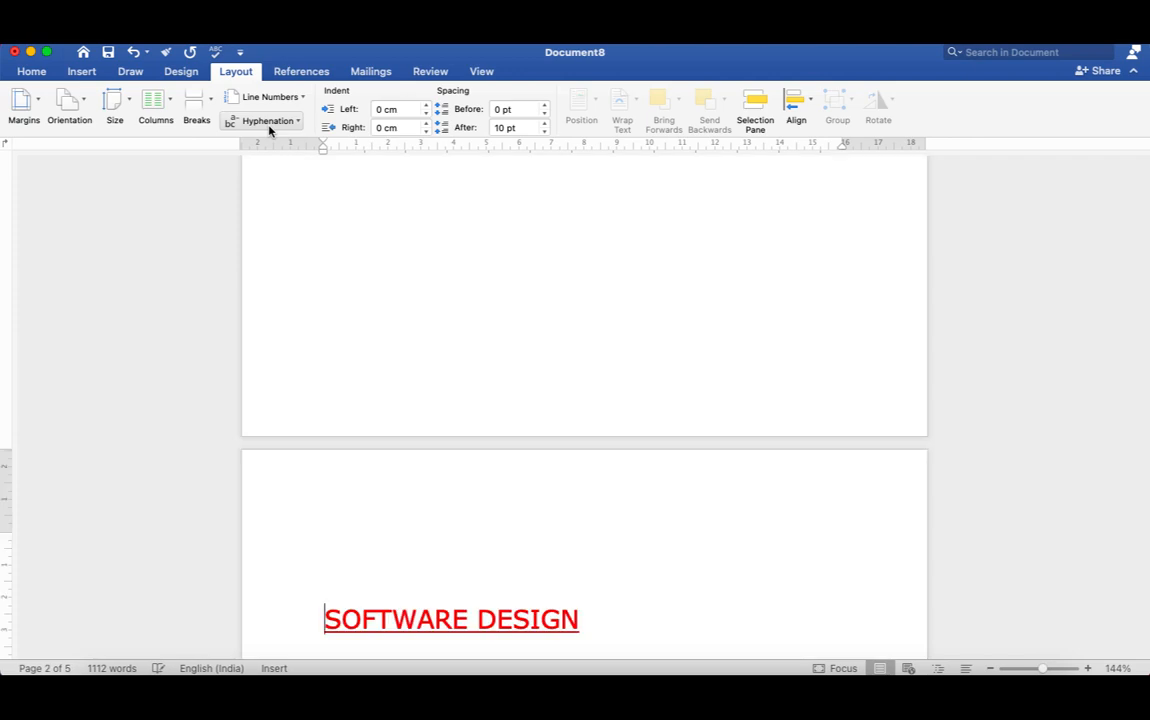
pyautogui.scroll(20, 305, 383)
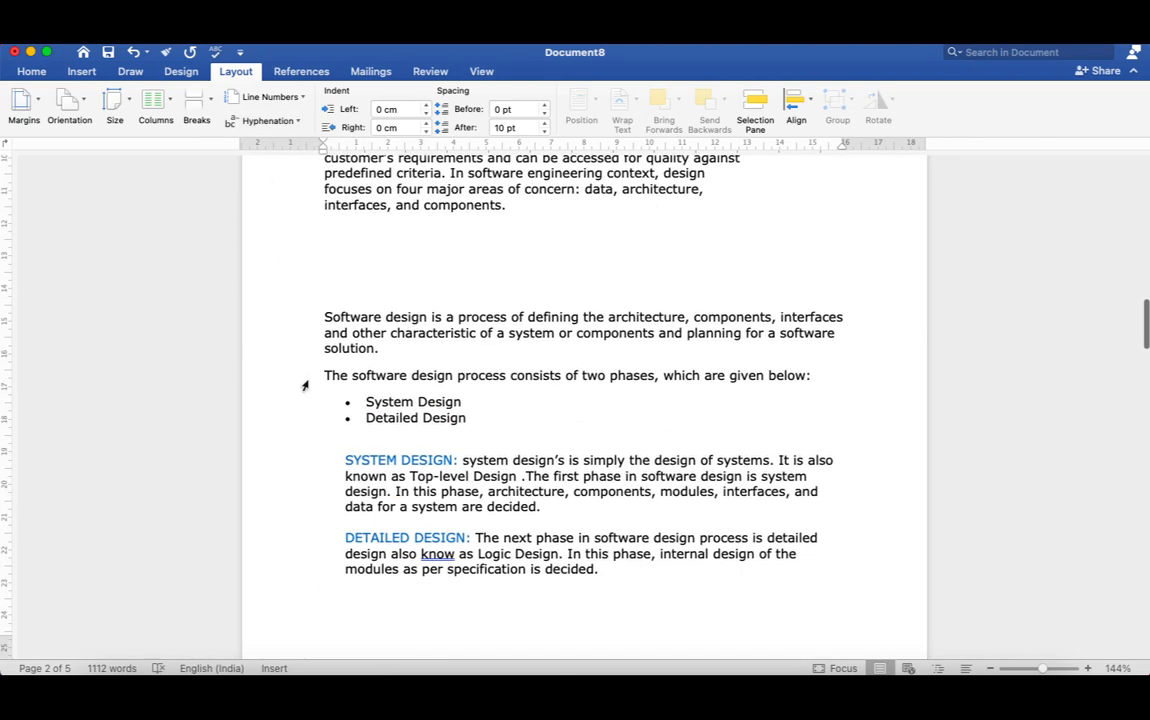
pyautogui.click(299, 102)
pyautogui.click(285, 119)
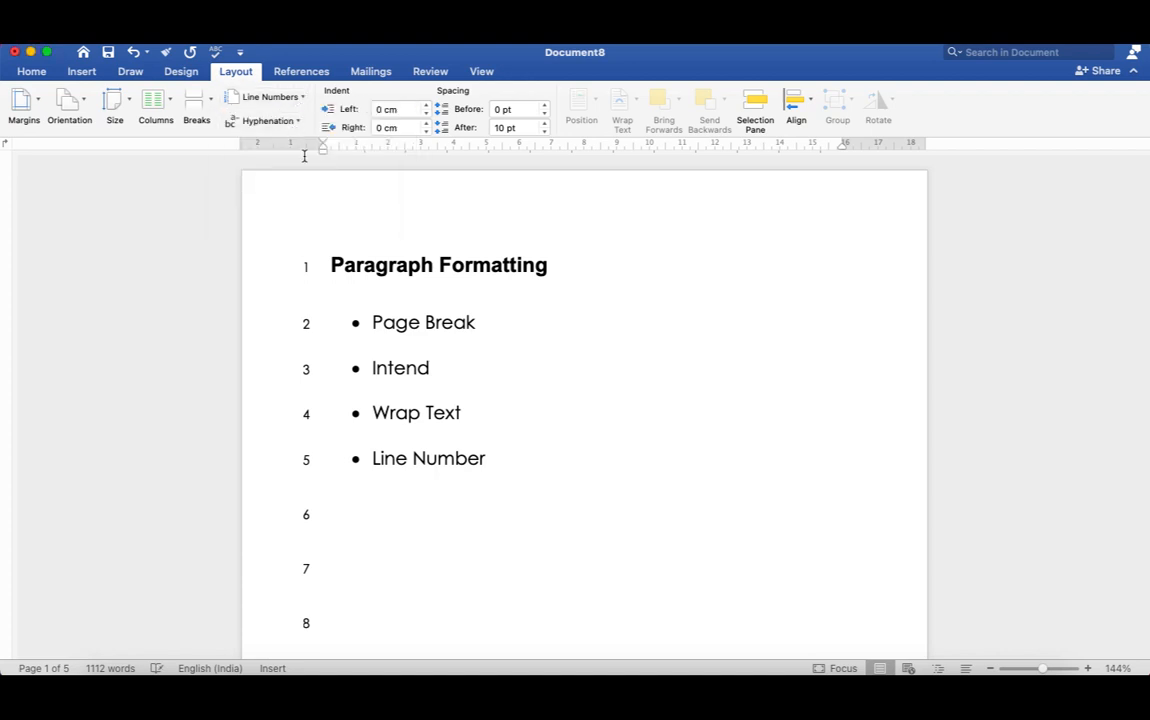
# Step: Set line numbering to None for the first page's section containing the "Paragraph Formatting" heading
pyautogui.scroll(10, 335, 280)
pyautogui.scroll(3, 343, 228)
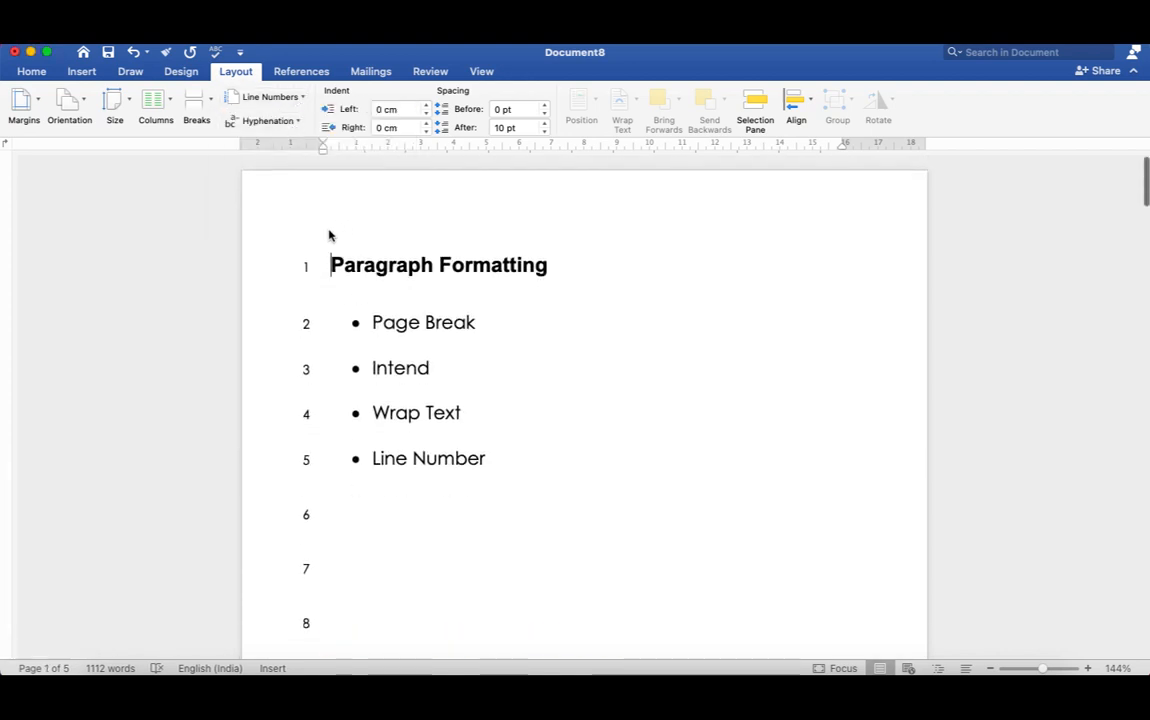
pyautogui.click(303, 96)
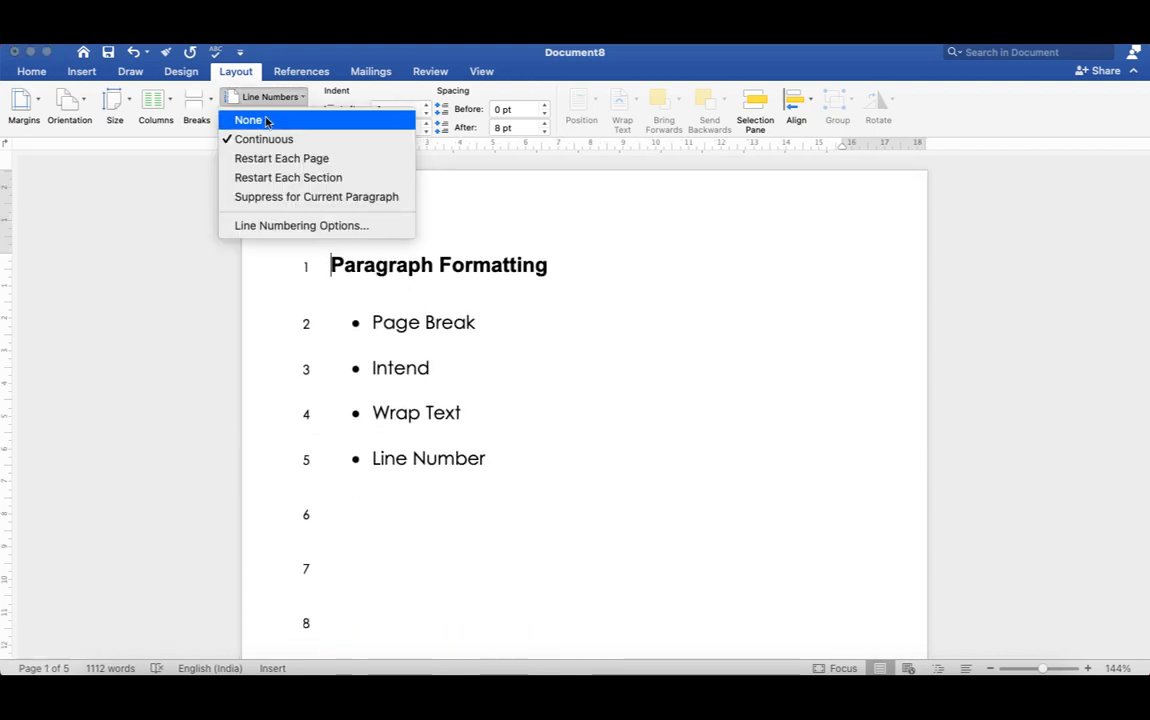
pyautogui.click(266, 119)
pyautogui.scroll(1, 354, 649)
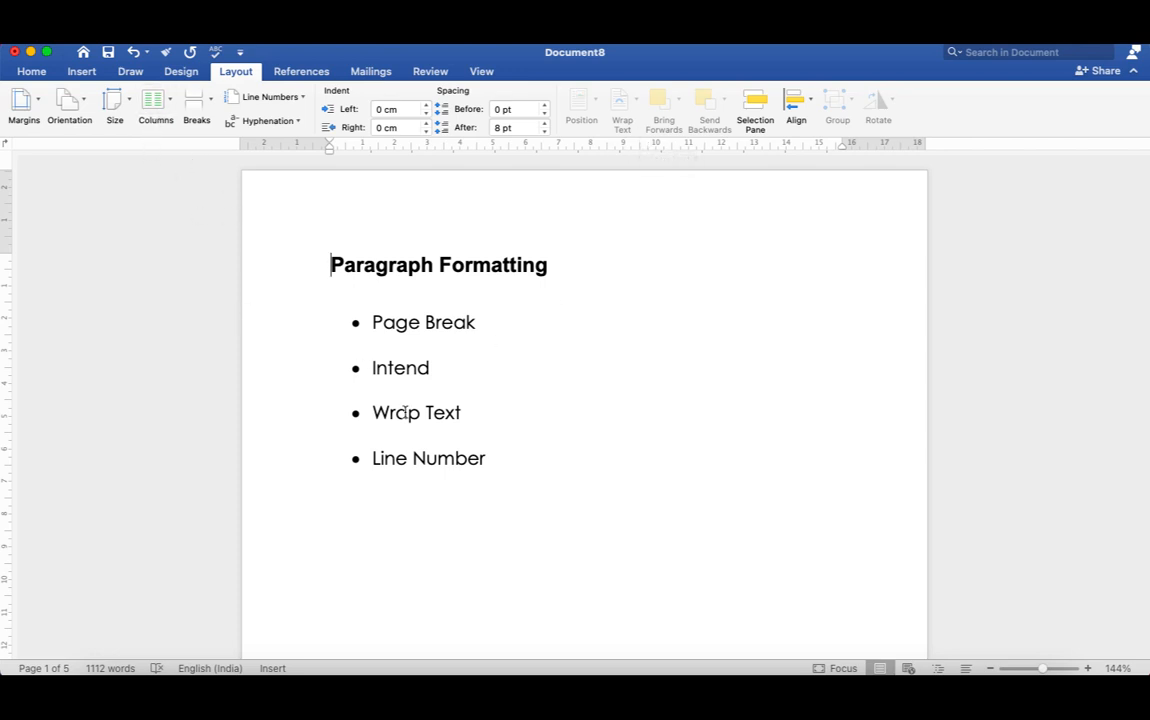
# Step: Remove the left indent from the first body paragraph under the SOFTWARE DESIGN heading, bringing it to 0 cm
pyautogui.scroll(-10, 403, 411)
pyautogui.scroll(-15, 405, 412)
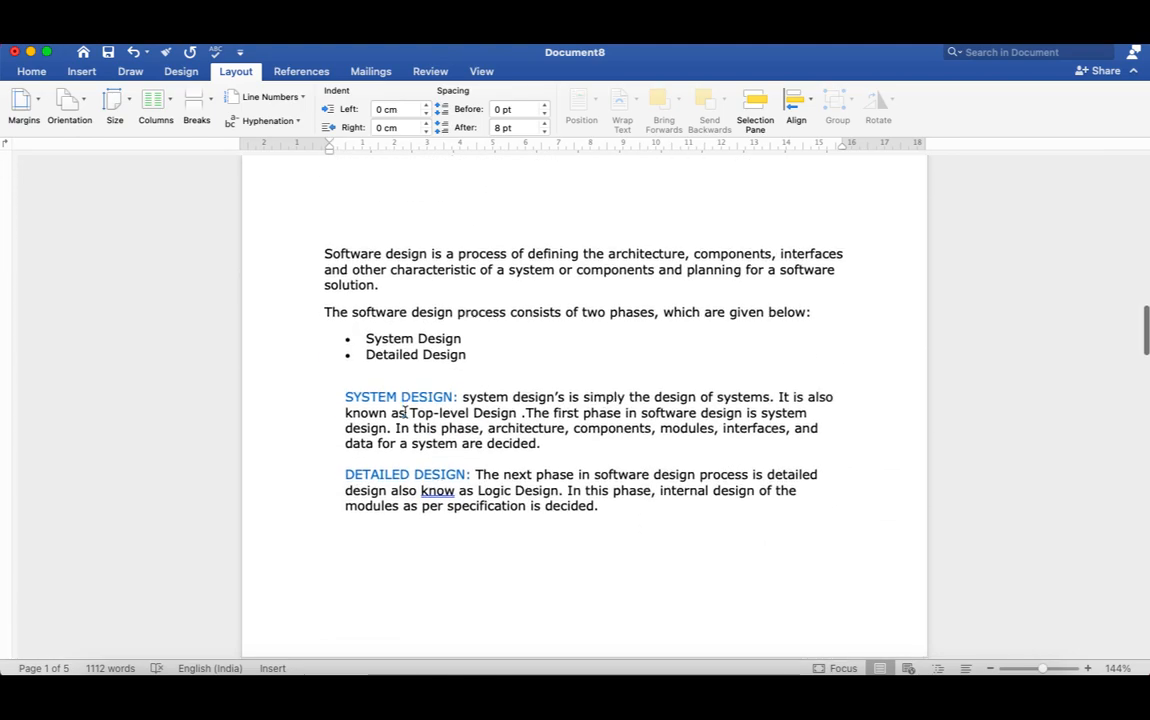
pyautogui.scroll(2, 405, 412)
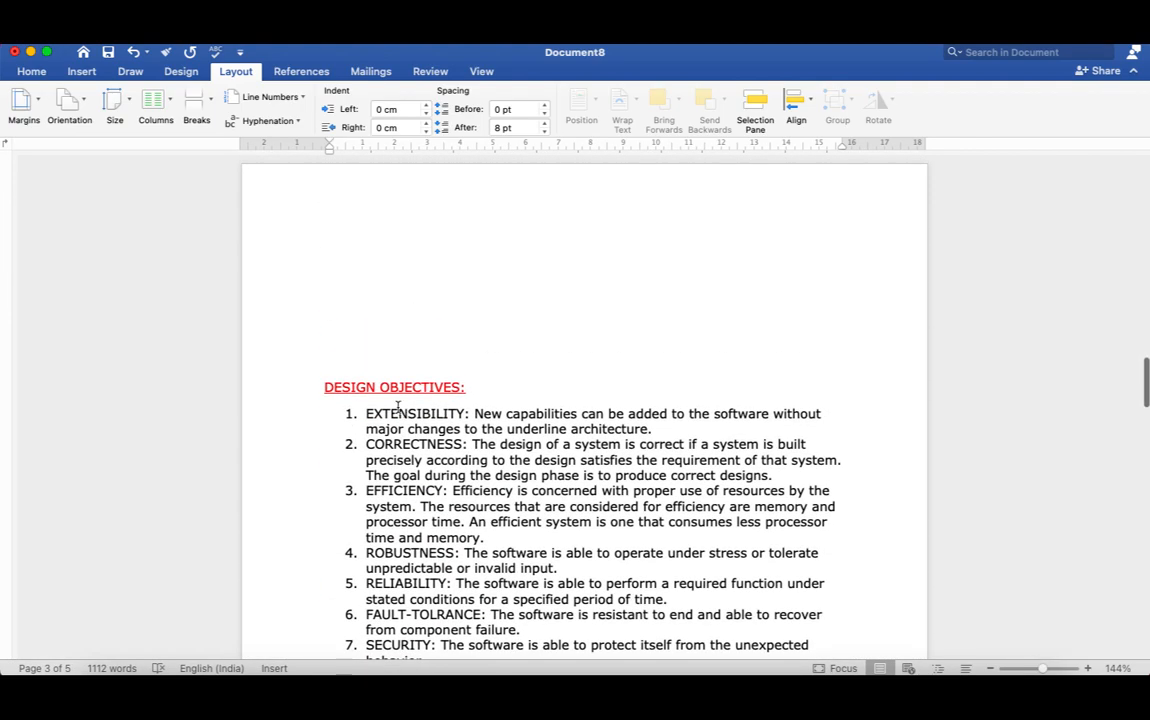
pyautogui.scroll(6, 423, 357)
pyautogui.scroll(-10, 423, 362)
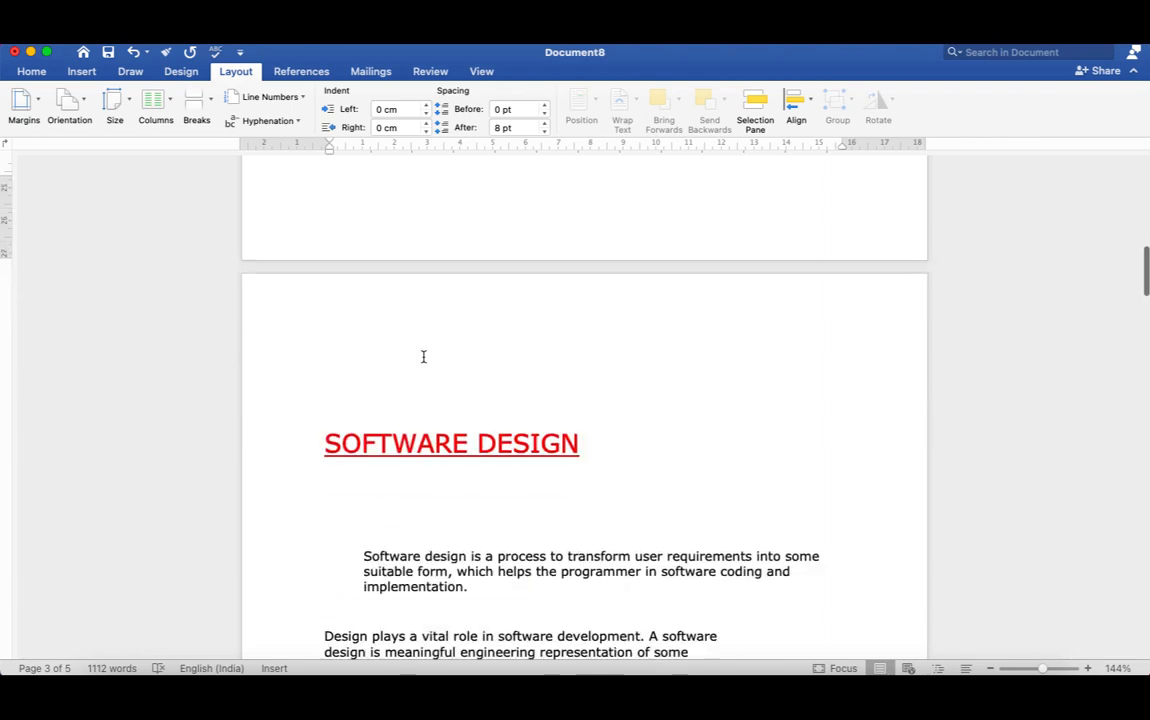
pyautogui.scroll(5, 424, 354)
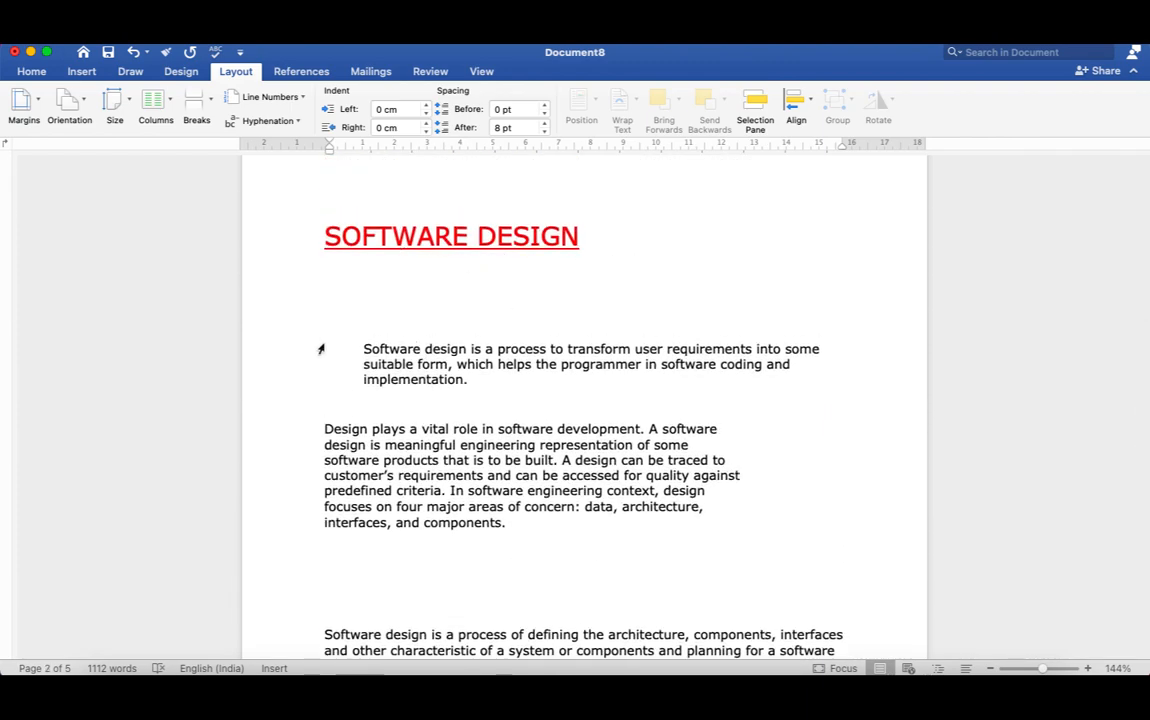
pyautogui.click(352, 352)
pyautogui.click(361, 351)
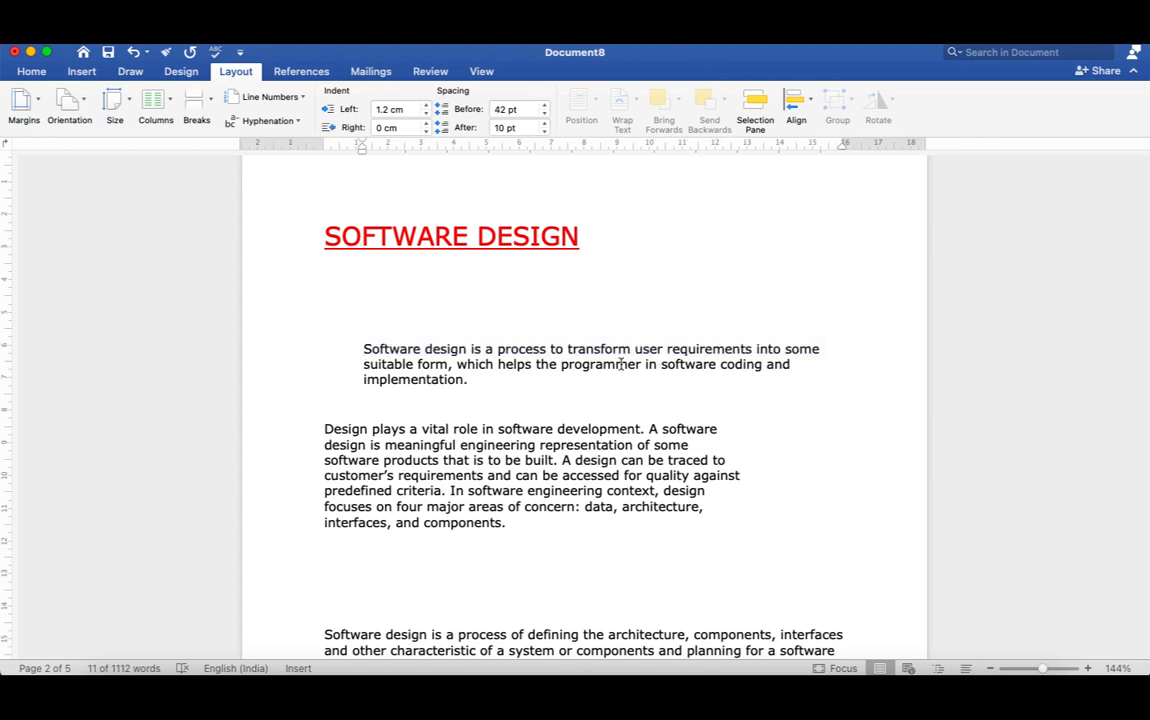
pyautogui.press('BackSpace')
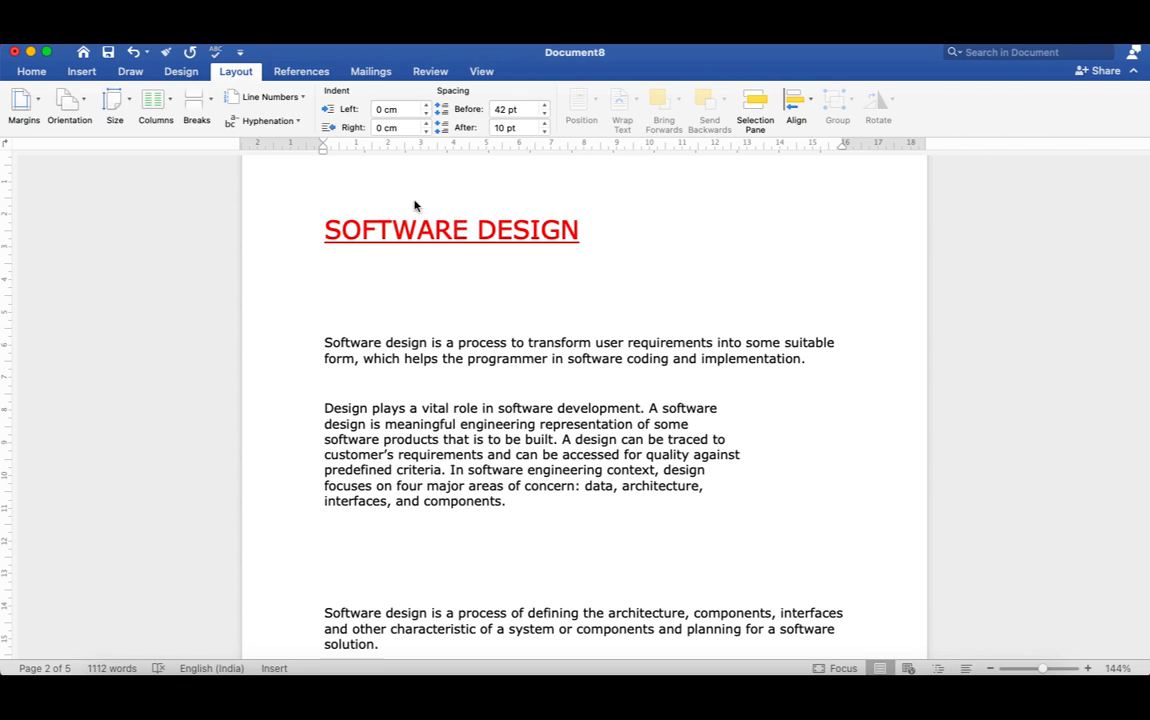
# Step: Lay out the section starting at the SOFTWARE DESIGN heading in two columns
pyautogui.click(172, 106)
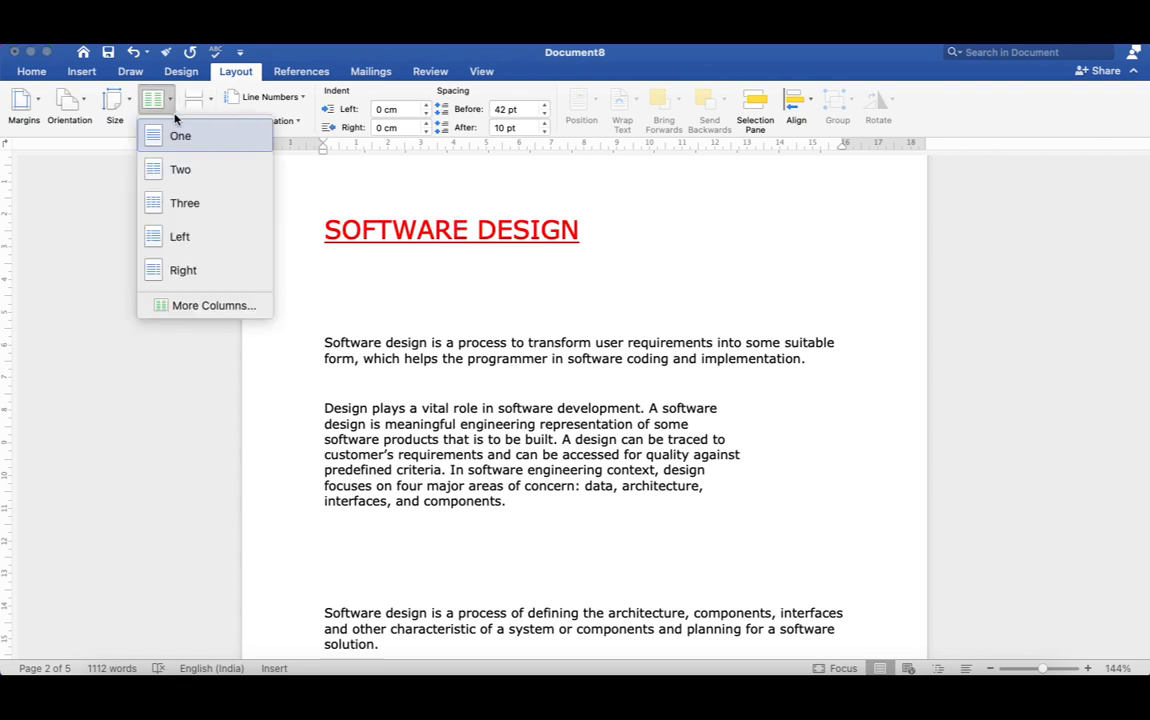
pyautogui.click(180, 169)
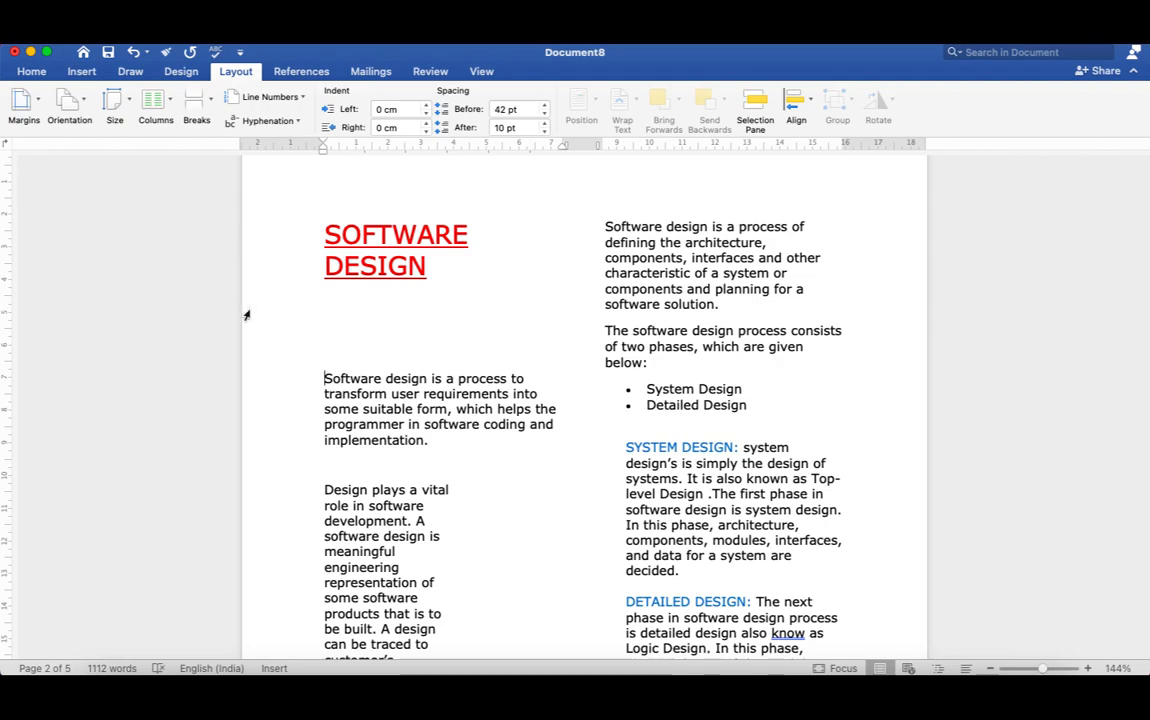
# Step: Examine how the two-column layout flows through the pages of the SOFTWARE DESIGN section
pyautogui.scroll(-20, 391, 420)
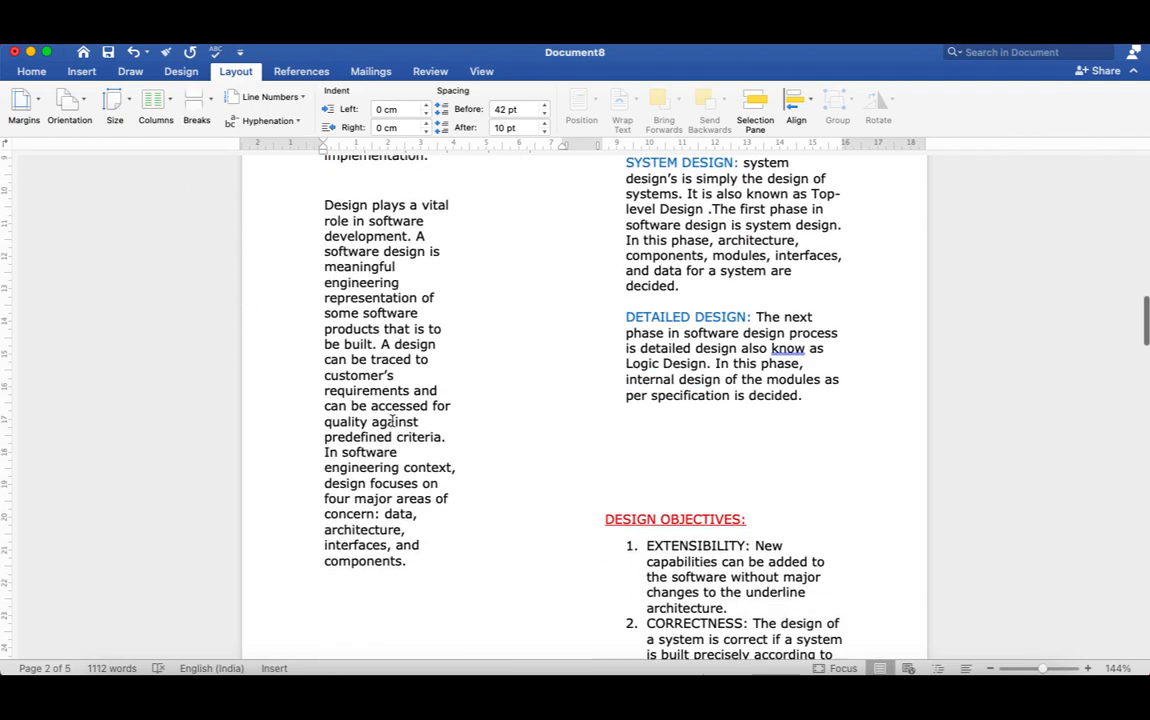
pyautogui.scroll(-20, 391, 420)
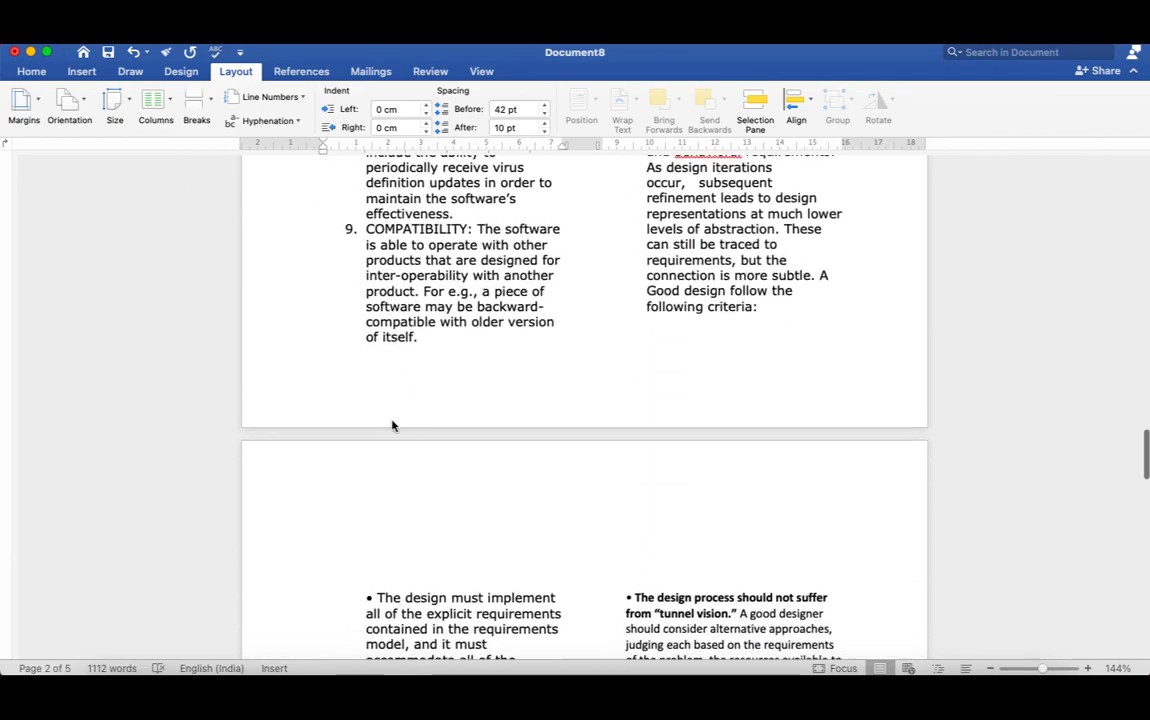
pyautogui.scroll(20, 390, 415)
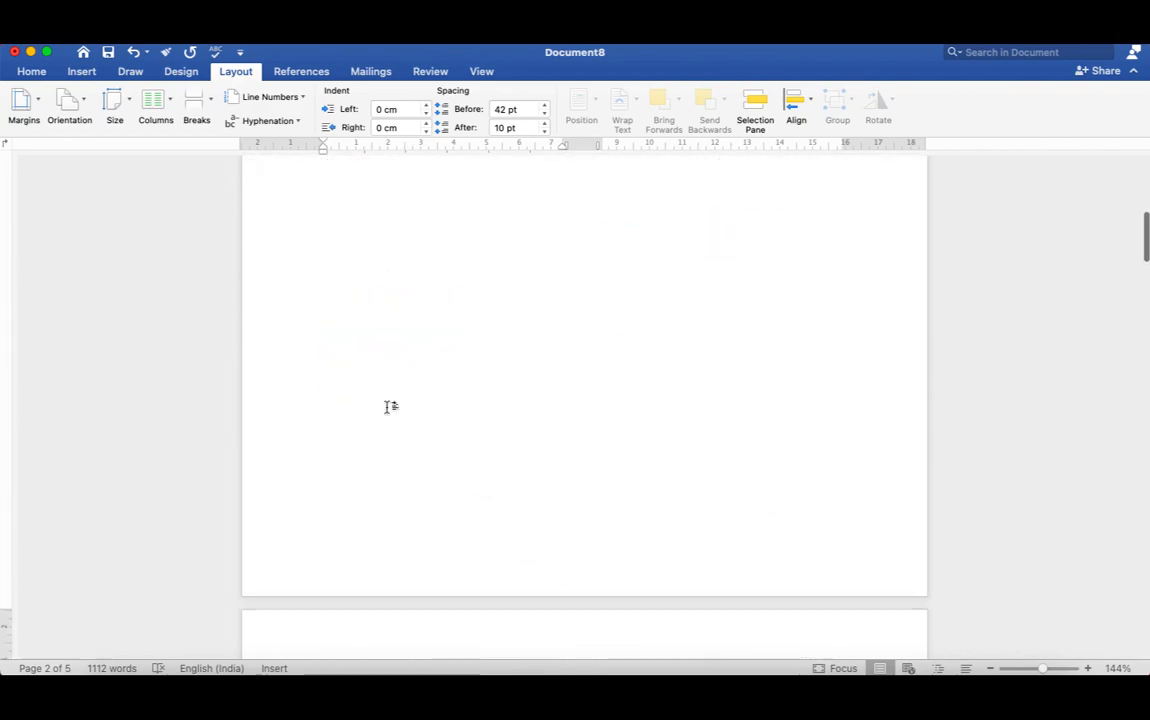
pyautogui.scroll(-10, 360, 330)
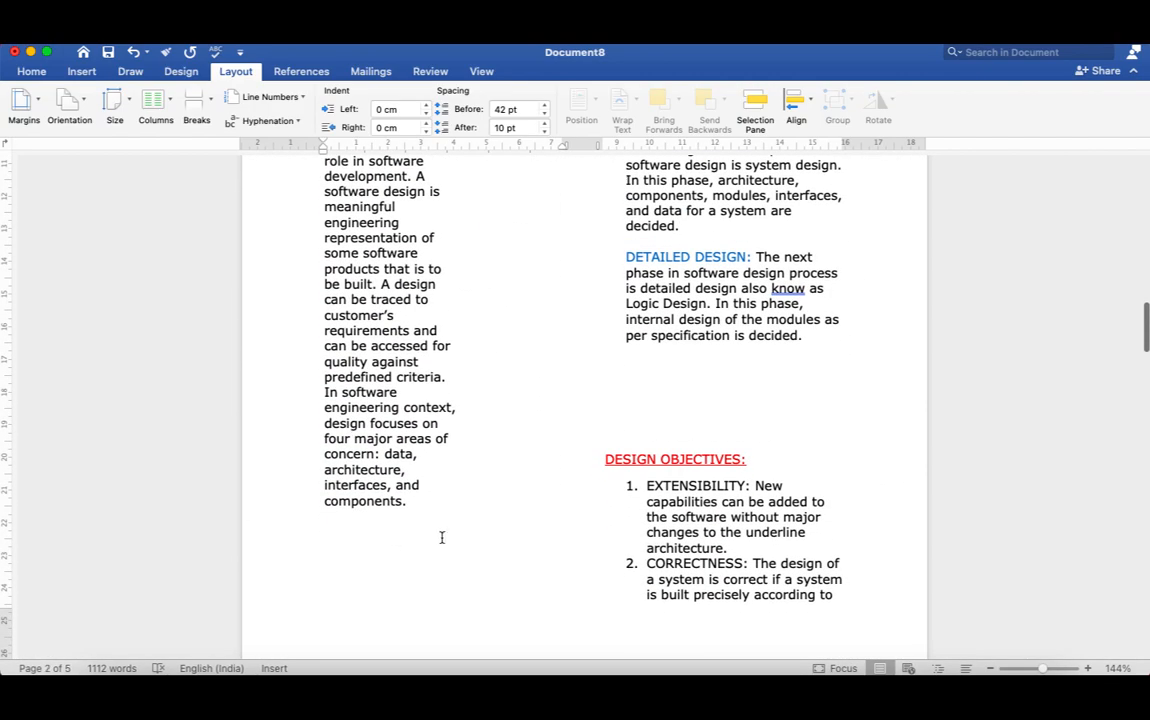
pyautogui.scroll(-20, 482, 536)
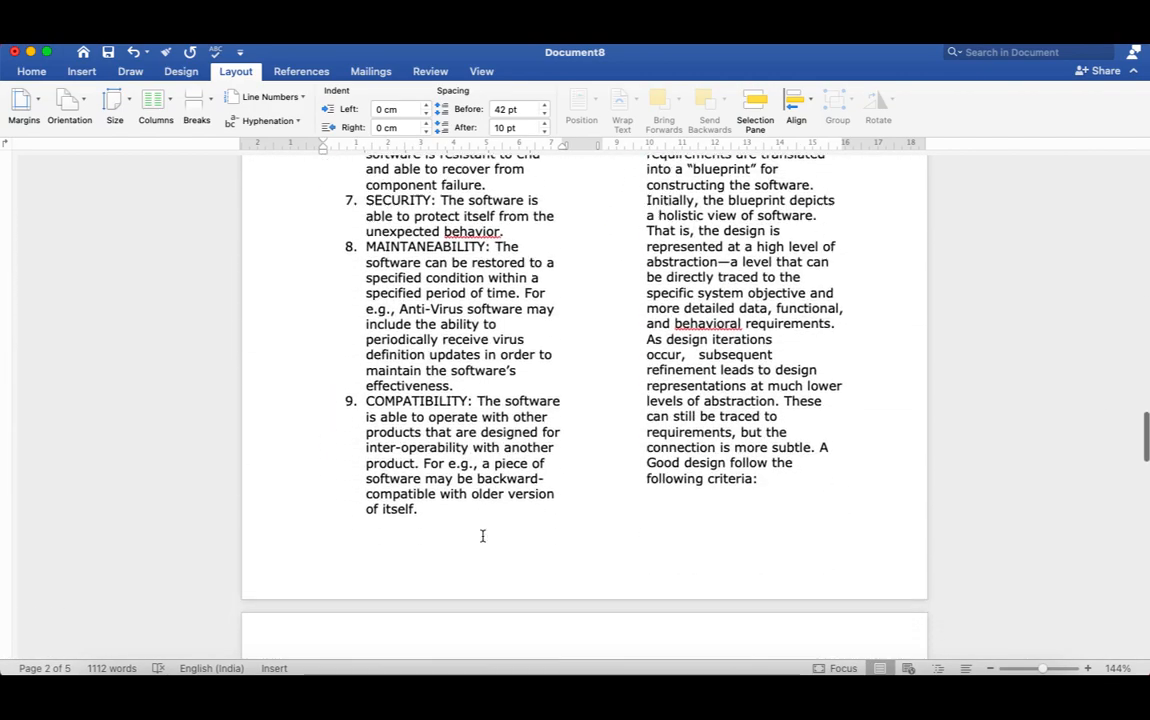
pyautogui.scroll(-10, 482, 536)
pyautogui.scroll(20, 483, 538)
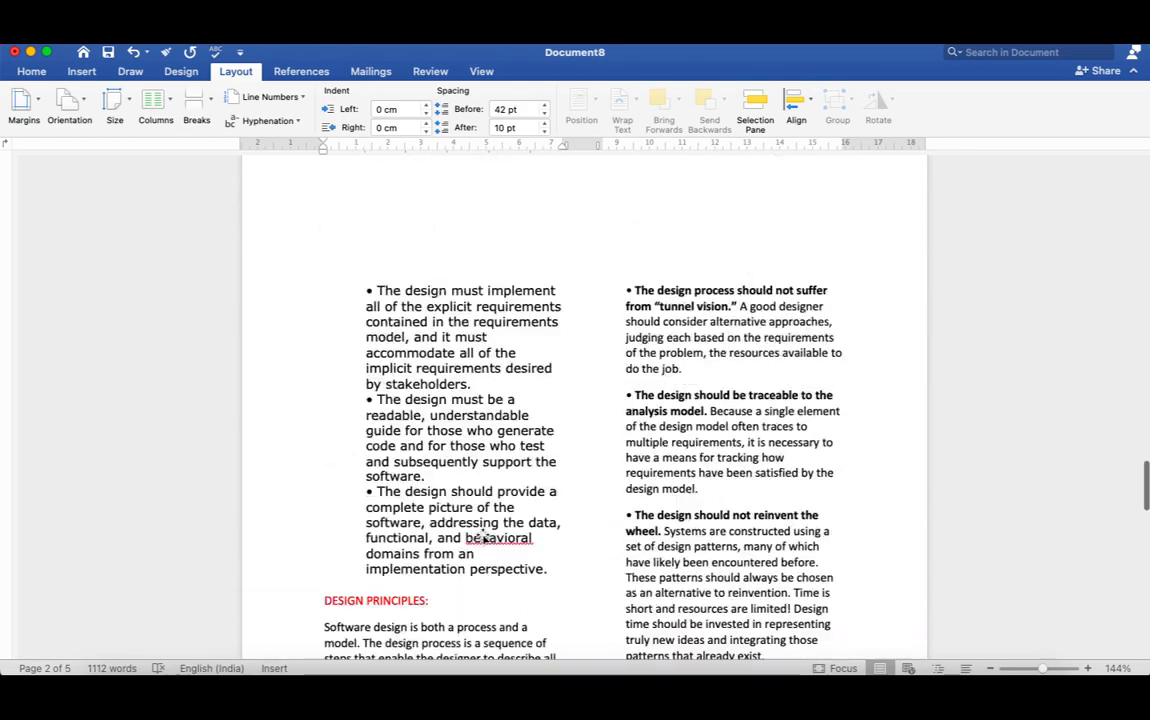
pyautogui.scroll(10, 482, 535)
pyautogui.scroll(-6, 482, 535)
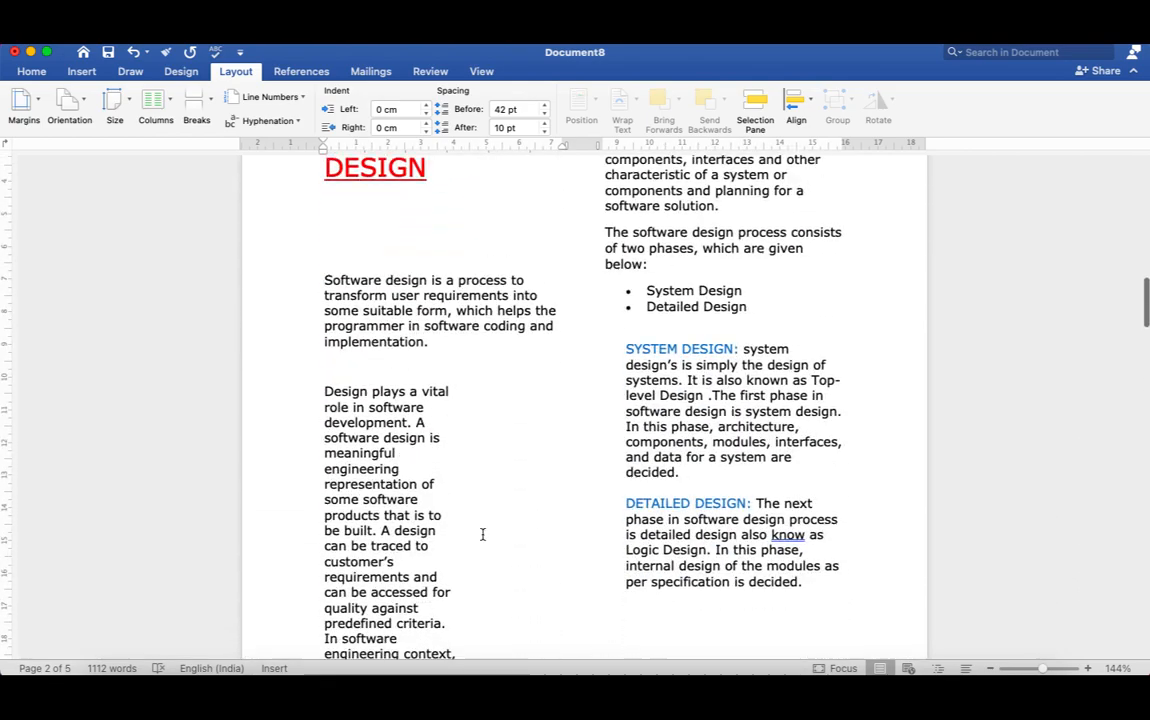
pyautogui.scroll(1, 482, 535)
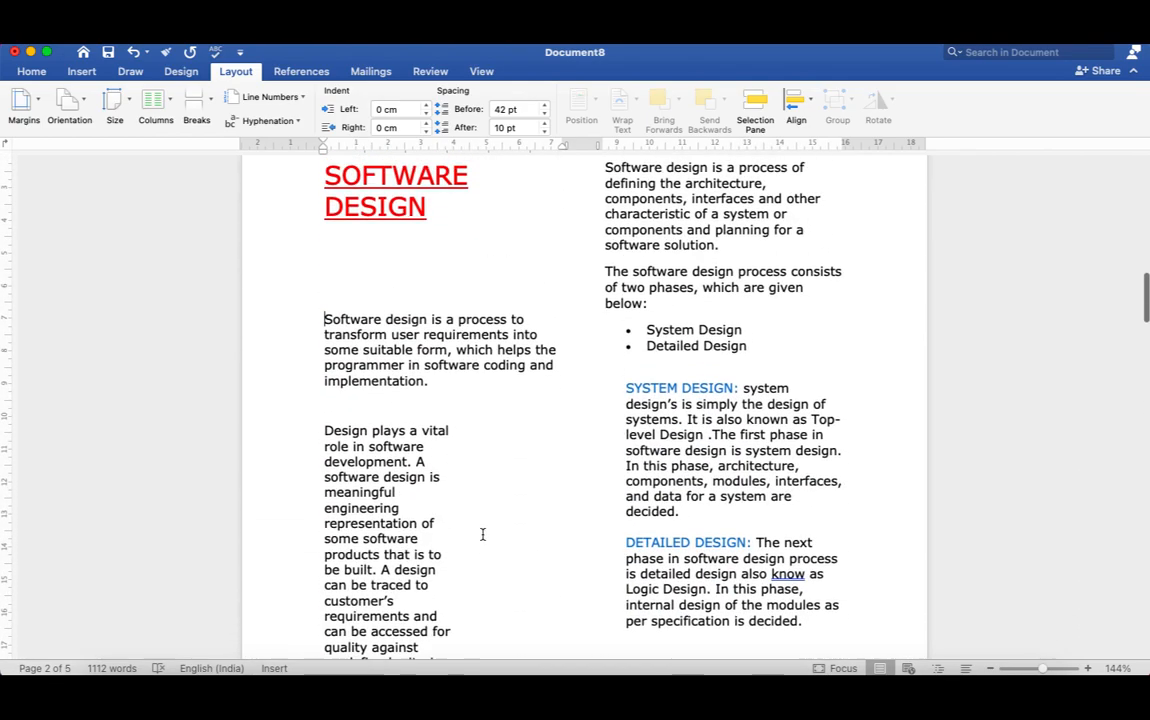
# Step: Change the SOFTWARE DESIGN section to three columns and check the text flow across its pages
pyautogui.click(172, 101)
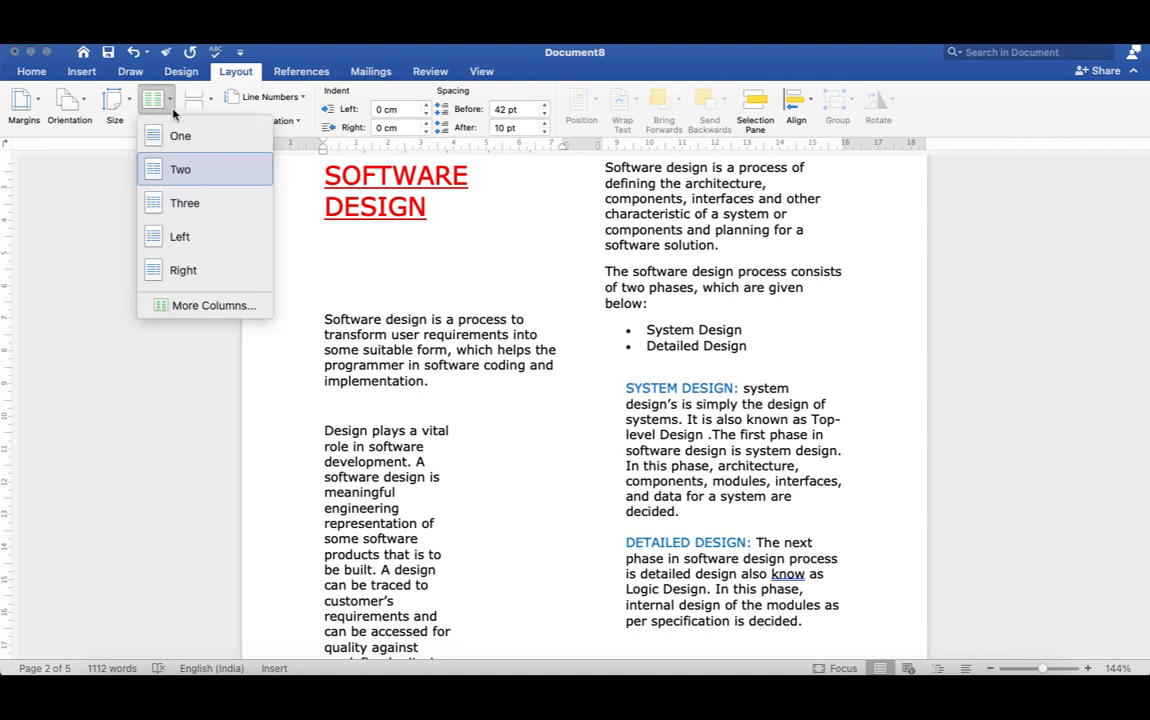
pyautogui.click(179, 200)
pyautogui.scroll(8, 423, 411)
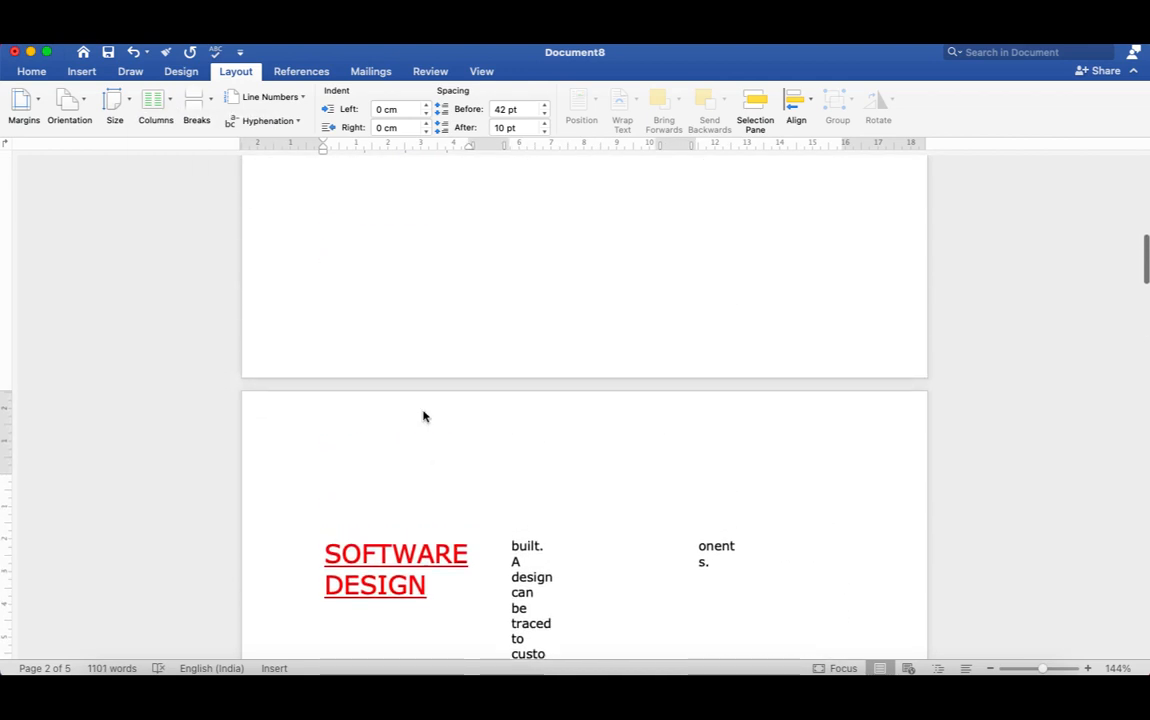
pyautogui.scroll(-12, 423, 411)
pyautogui.scroll(-10, 423, 411)
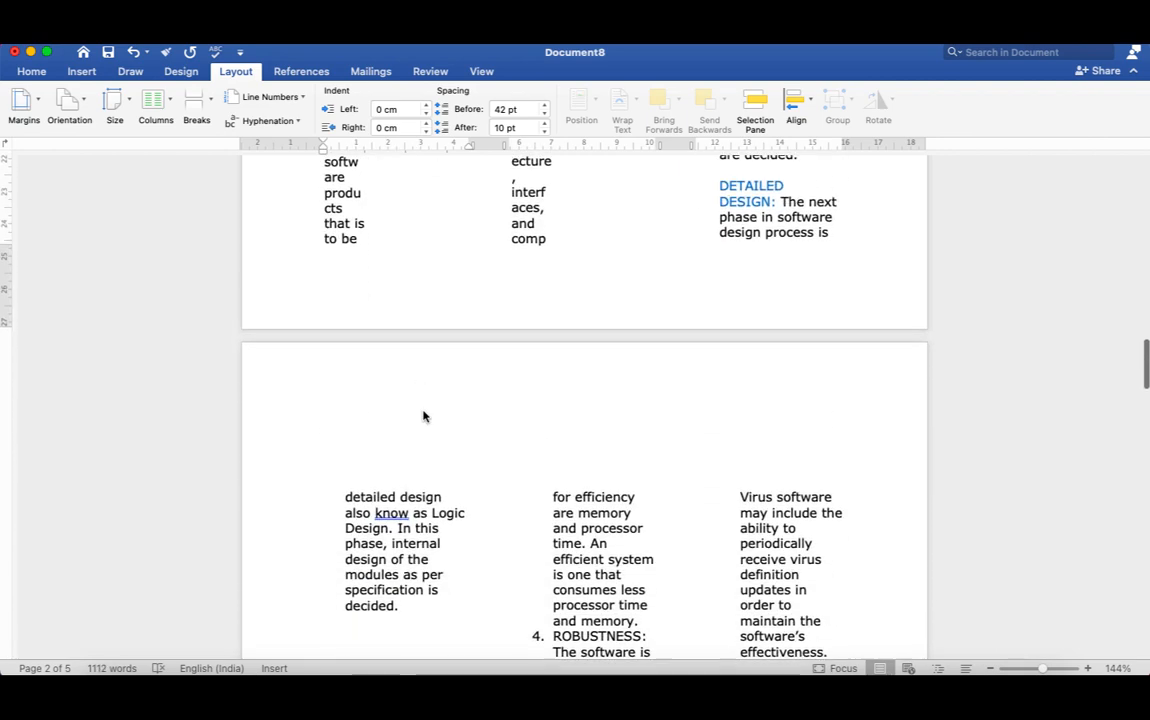
pyautogui.scroll(8, 423, 411)
pyautogui.scroll(3, 423, 411)
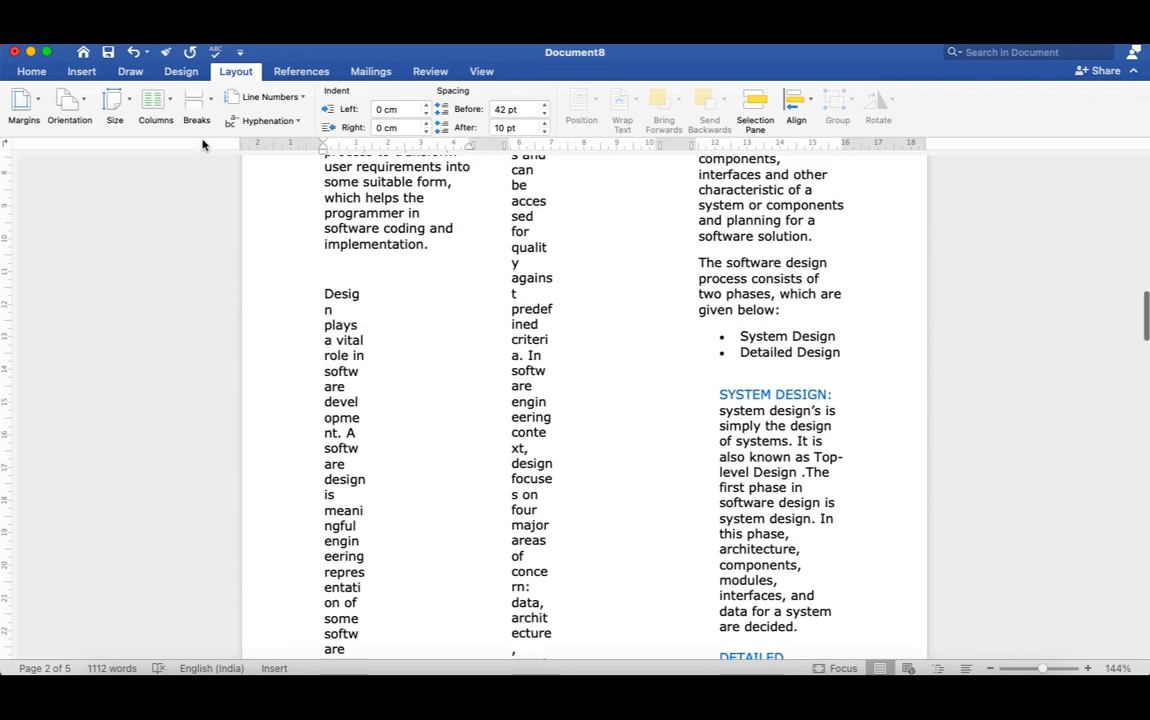
# Step: Set the SOFTWARE DESIGN section back to two columns, and finally return it to a single column
pyautogui.click(167, 104)
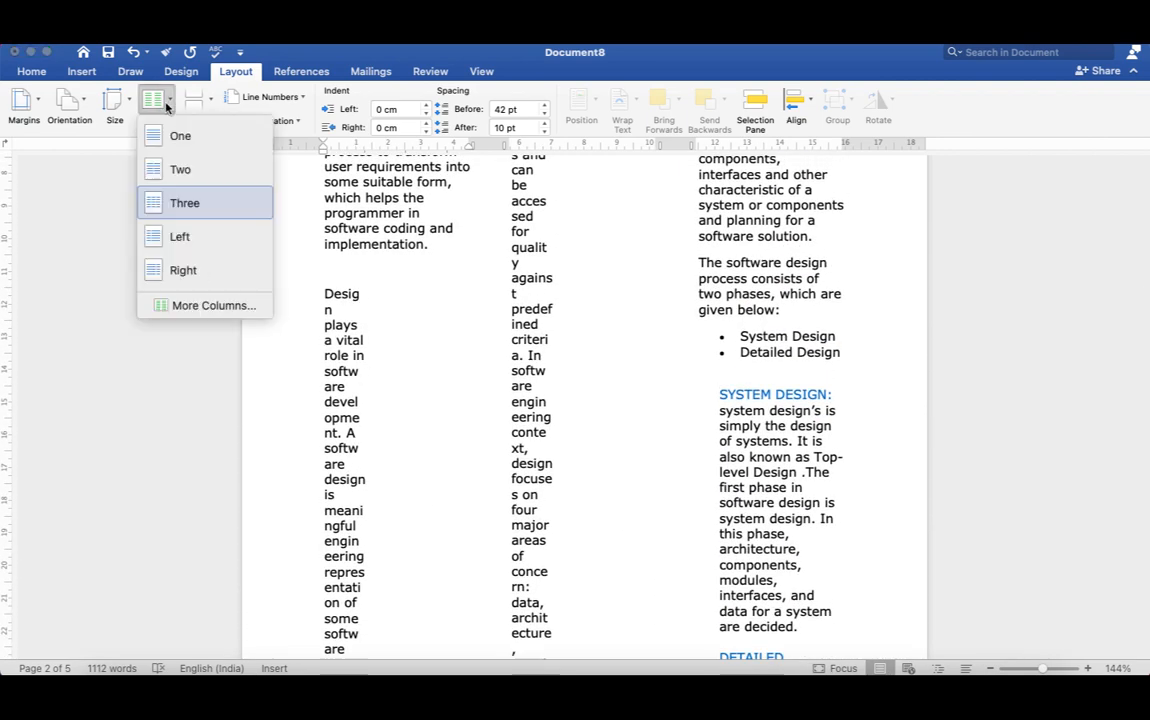
pyautogui.click(181, 170)
pyautogui.scroll(8, 520, 353)
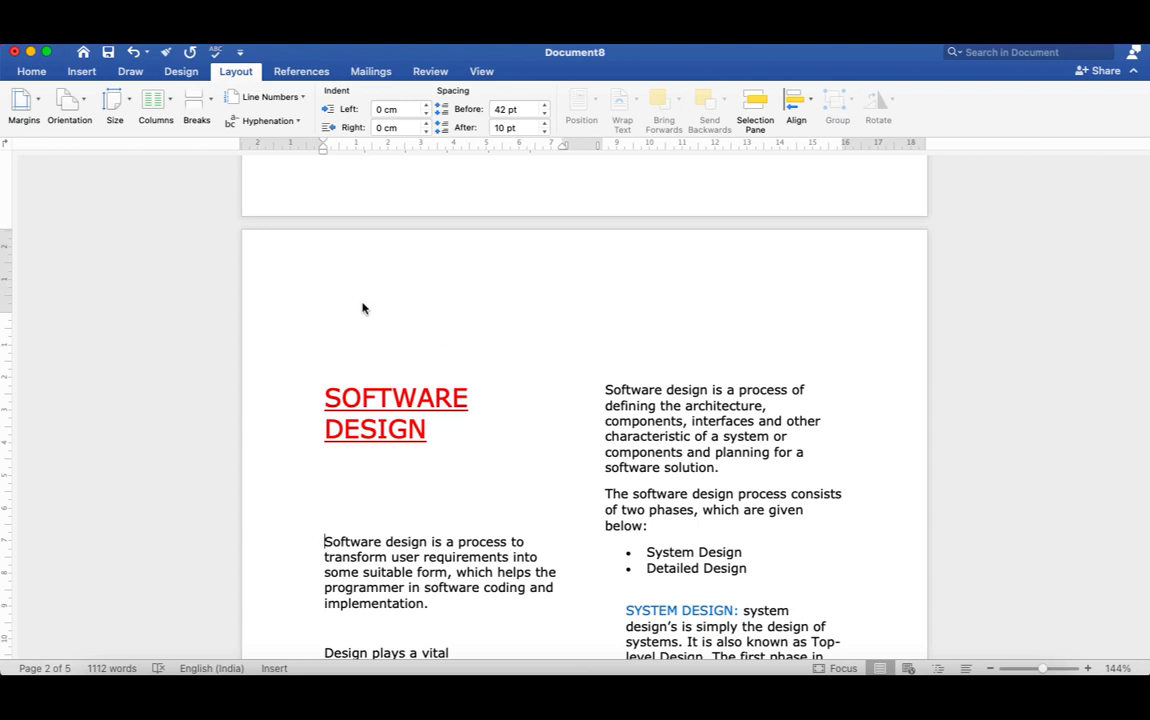
pyautogui.click(169, 109)
pyautogui.click(180, 136)
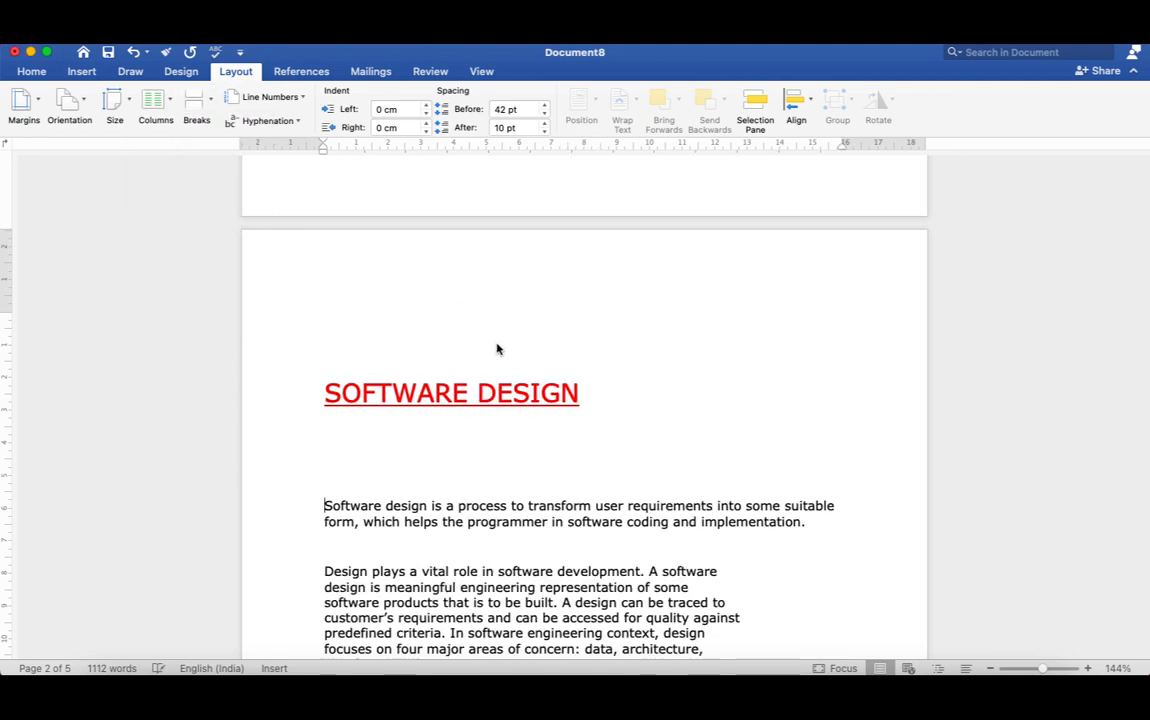
# Step: Cut the blue diagram with the Abstraction, Refinement and Modularity boxes from the last page
pyautogui.scroll(-6, 545, 449)
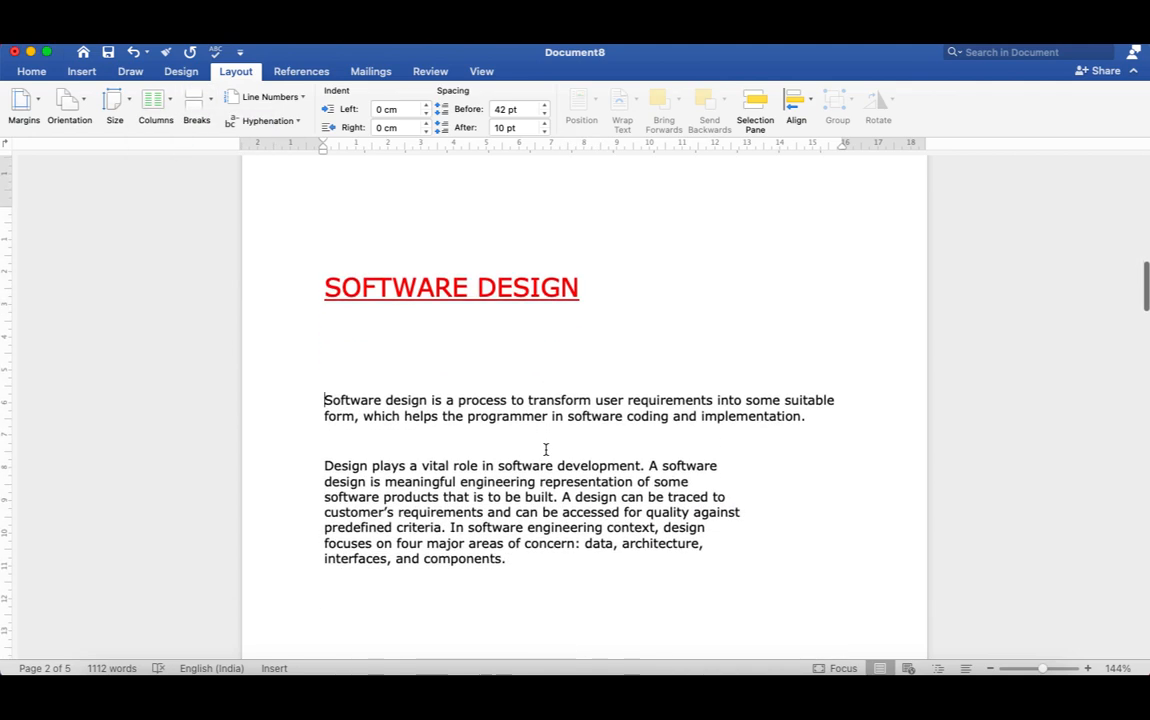
pyautogui.scroll(-10, 545, 449)
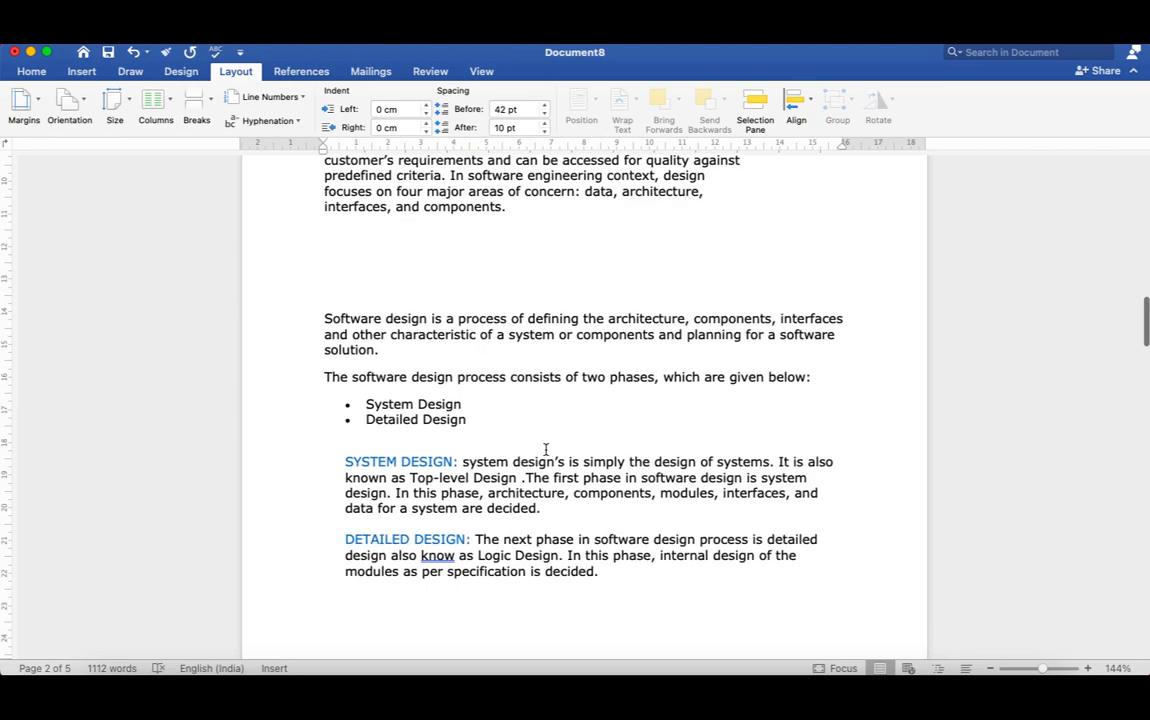
pyautogui.scroll(-20, 545, 450)
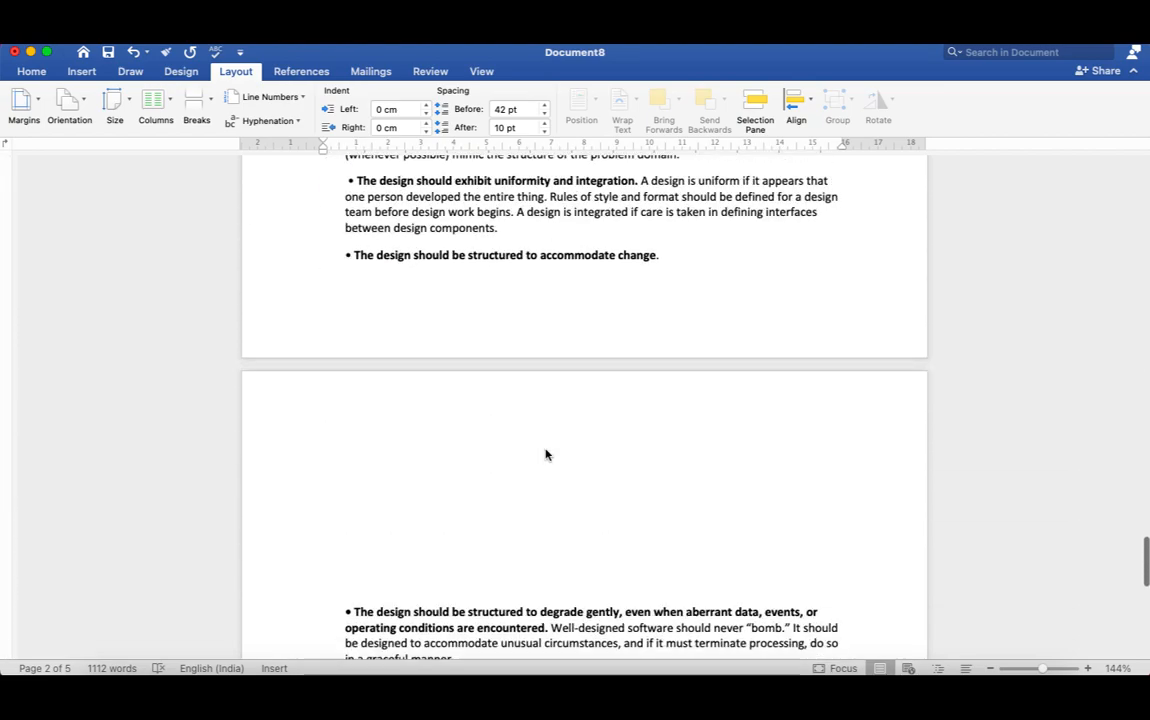
pyautogui.scroll(3, 558, 328)
pyautogui.click(559, 329)
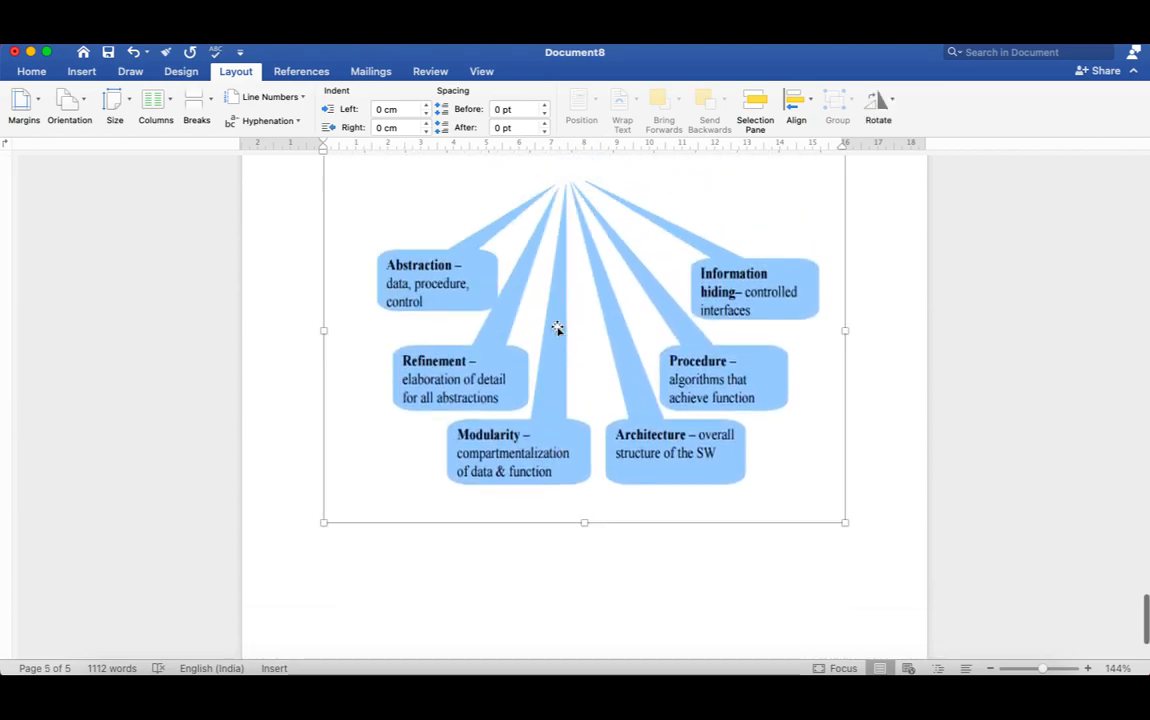
pyautogui.rightClick(557, 330)
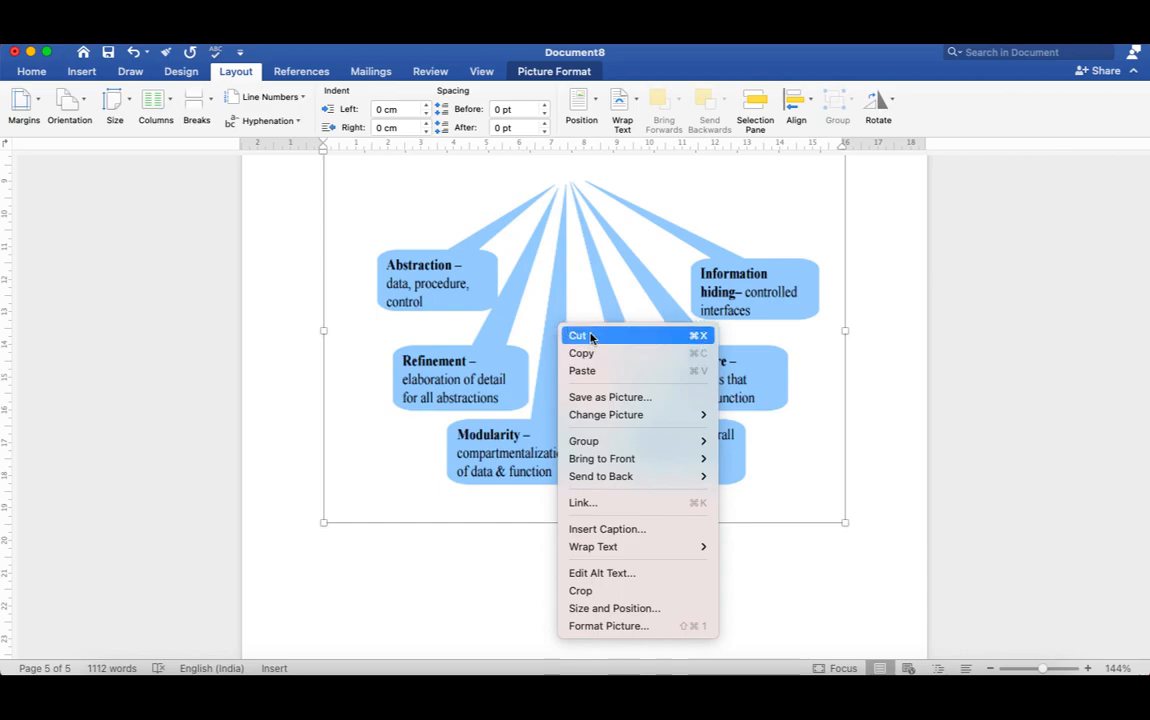
pyautogui.click(589, 335)
# Step: Add an unbulleted line below the "Detailed Design" bullet on page 2 and paste the cut diagram there
pyautogui.scroll(3, 590, 334)
pyautogui.scroll(15, 590, 334)
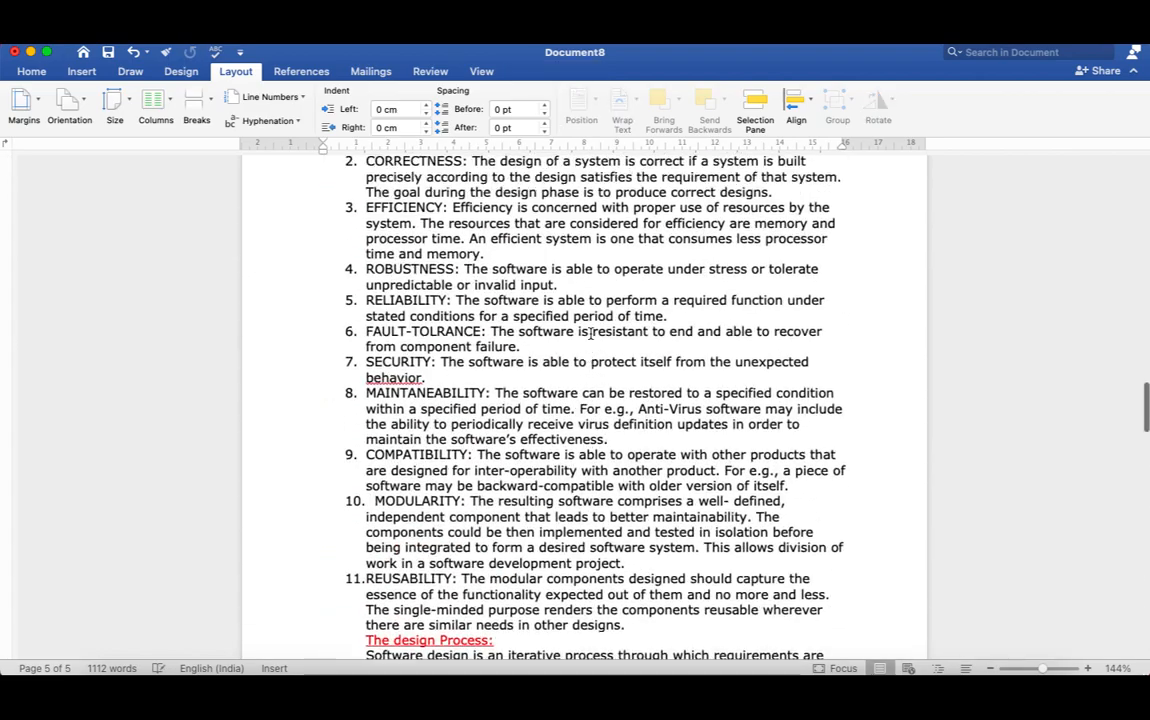
pyautogui.scroll(10, 590, 334)
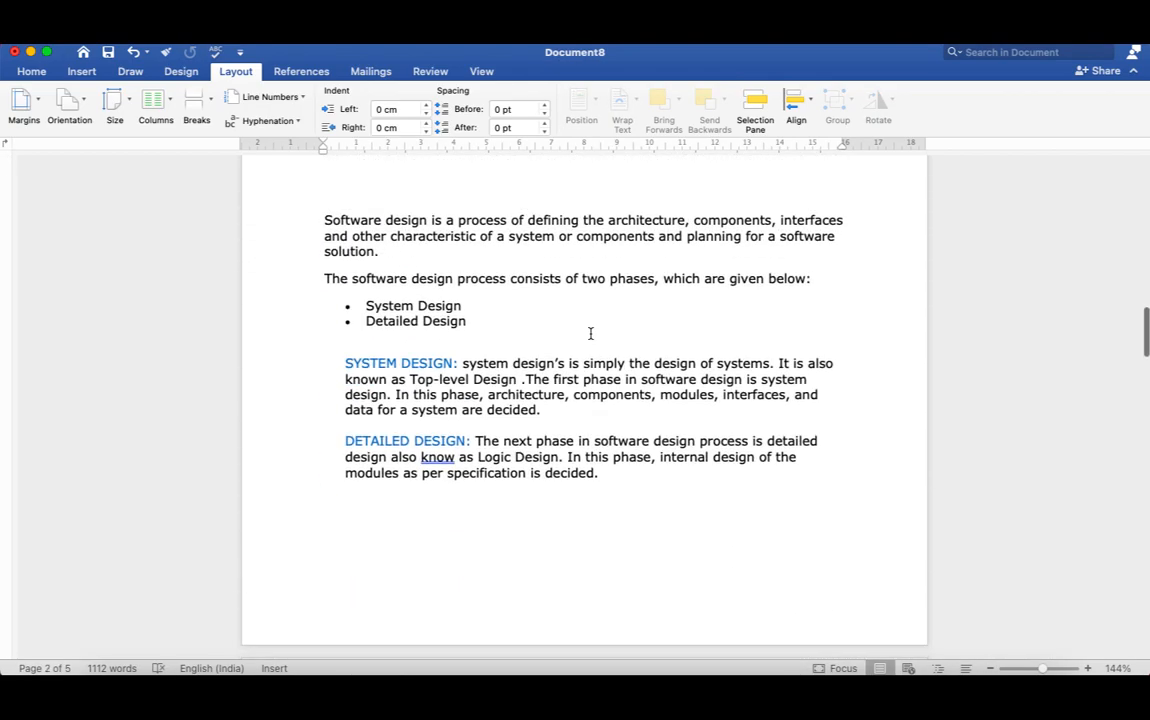
pyautogui.press('Return')
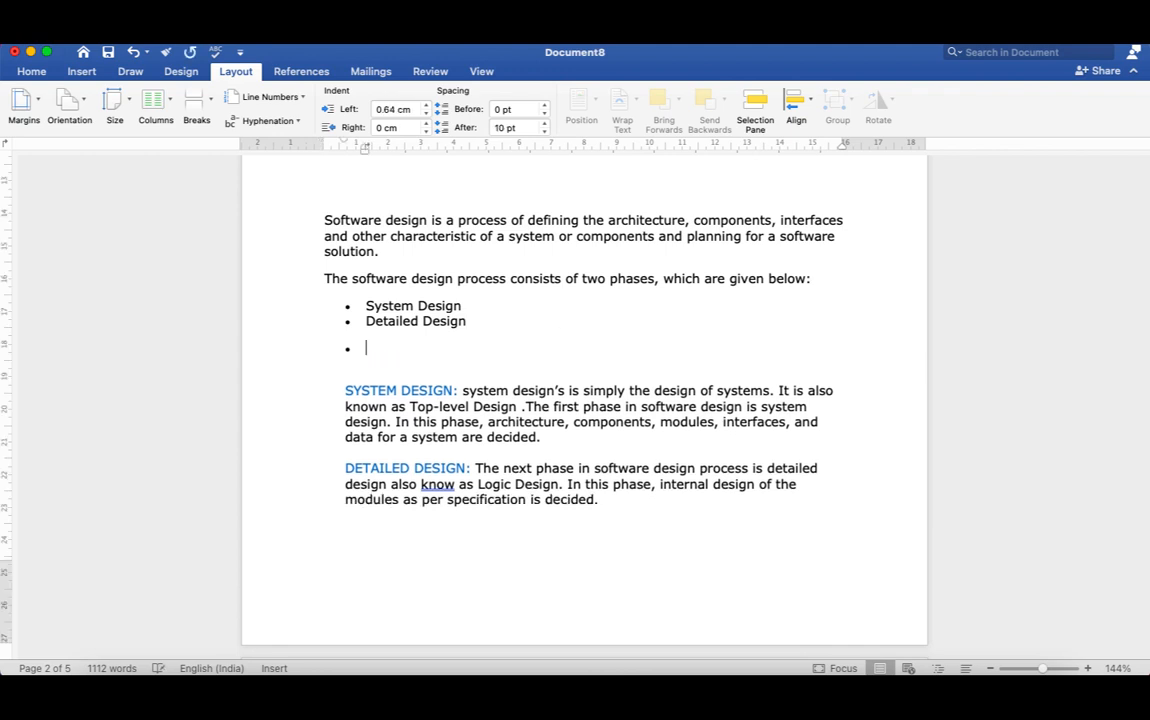
pyautogui.press('BackSpace')
pyautogui.press('super+Return')
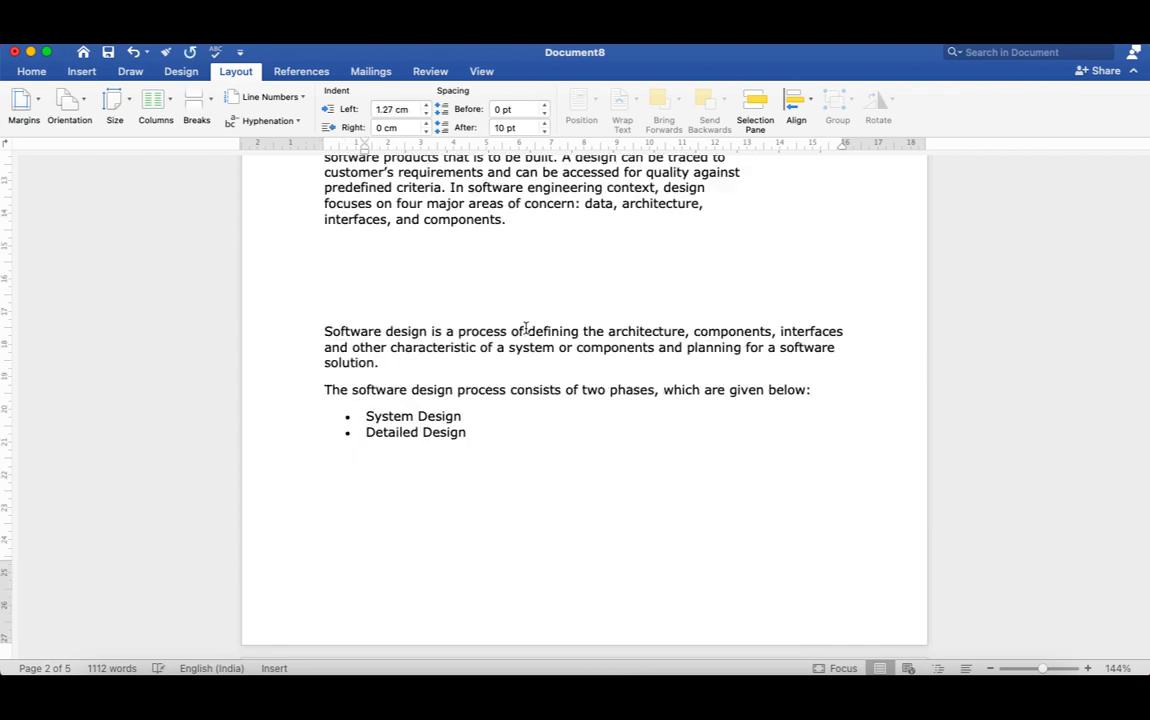
# Step: Try positioning the pasted diagram in the middle centre of the page with text wrapping, and undo the change
pyautogui.scroll(6, 526, 328)
pyautogui.scroll(2, 526, 328)
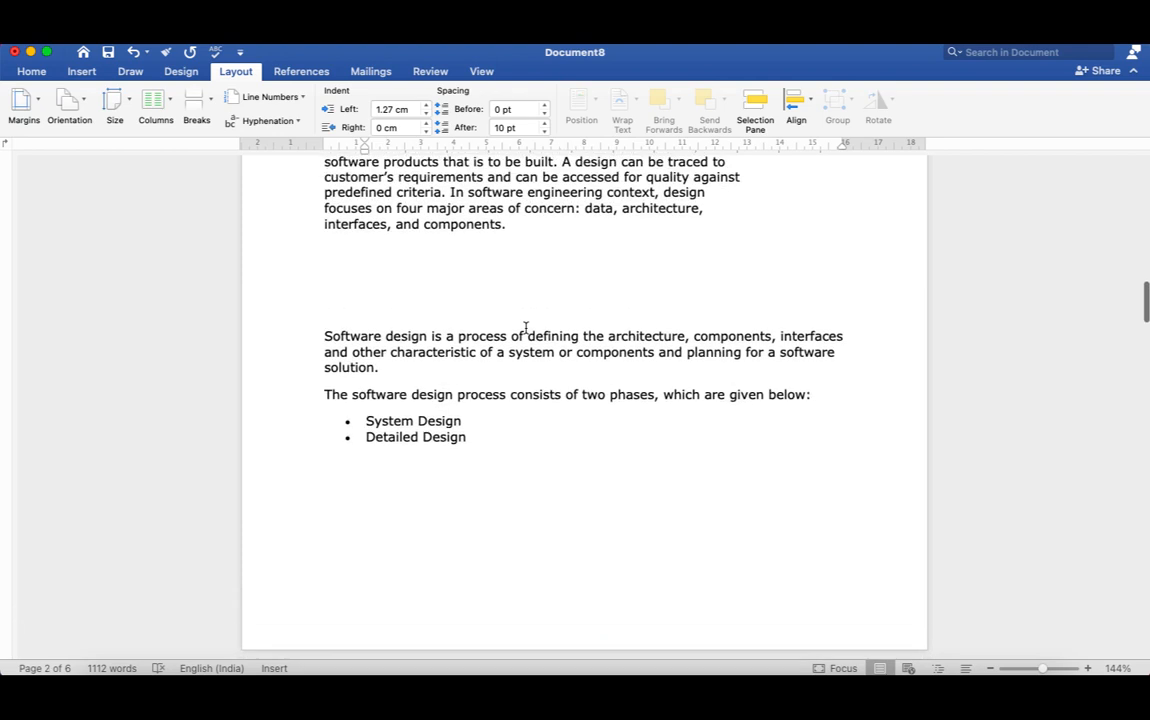
pyautogui.scroll(-5, 526, 328)
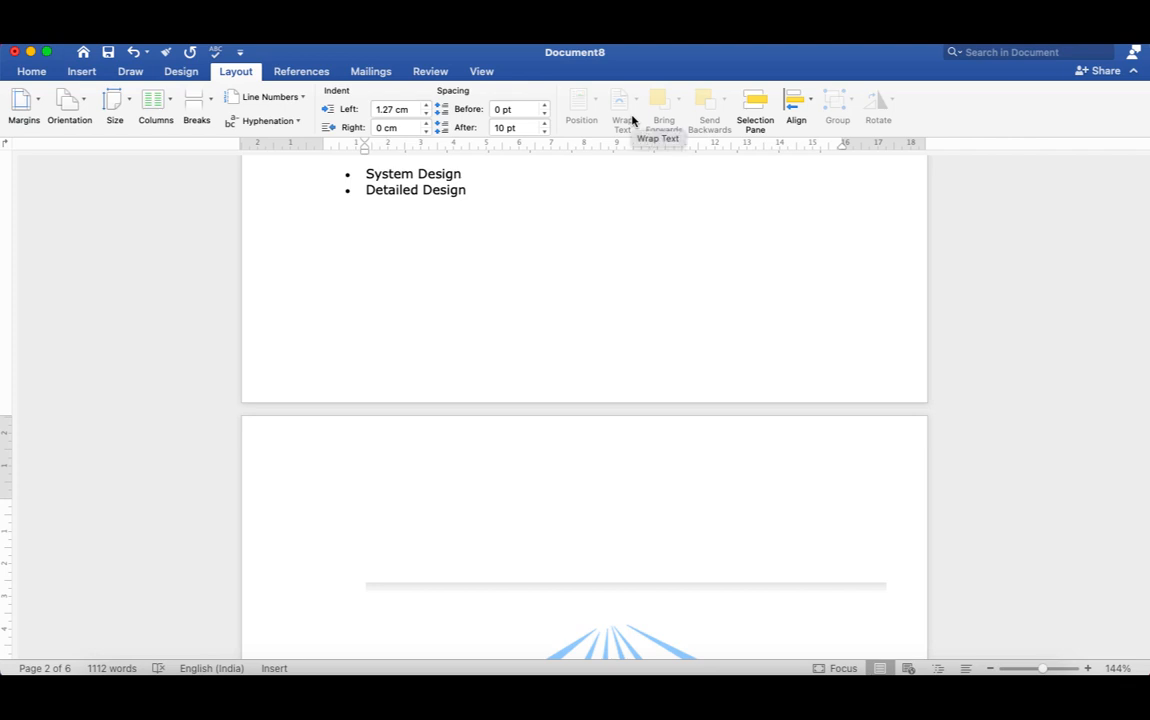
pyautogui.scroll(-4, 586, 433)
pyautogui.click(609, 517)
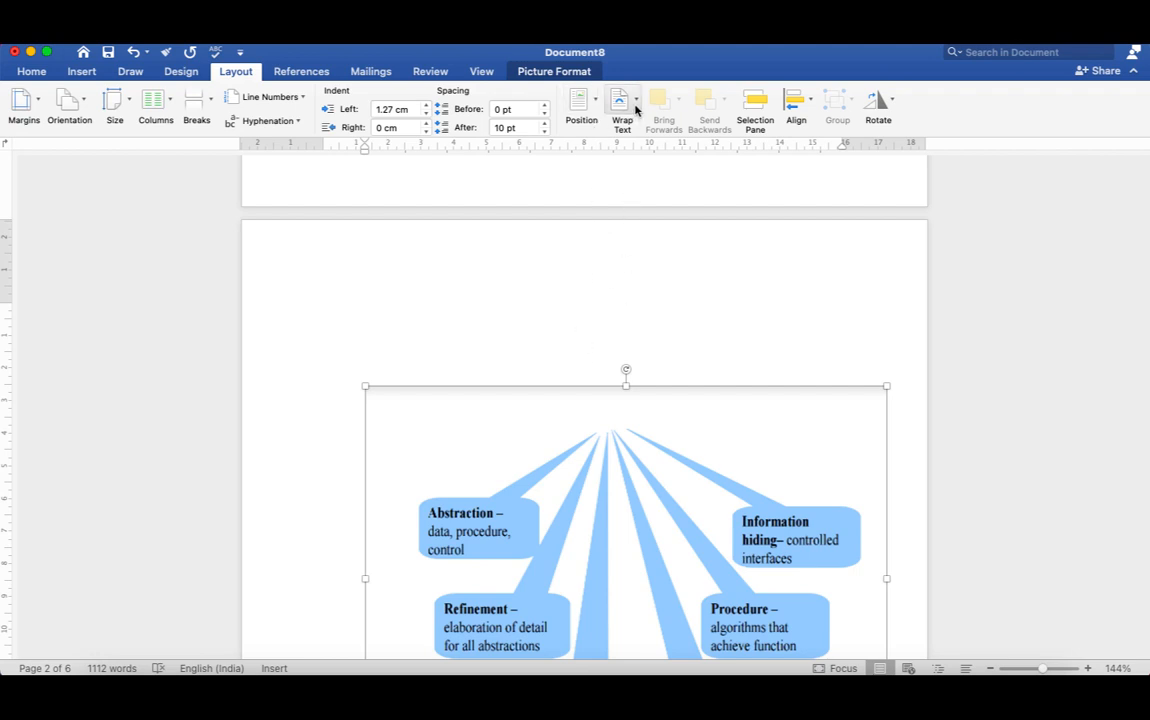
pyautogui.click(596, 102)
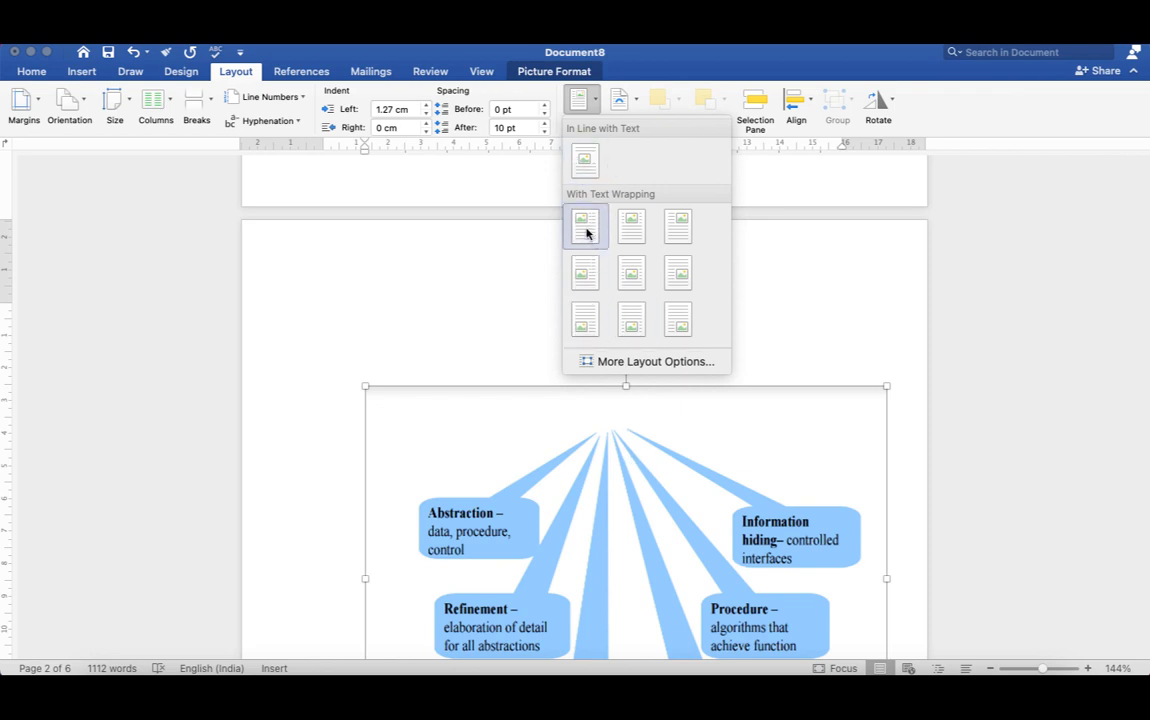
pyautogui.click(631, 272)
pyautogui.scroll(-5, 621, 448)
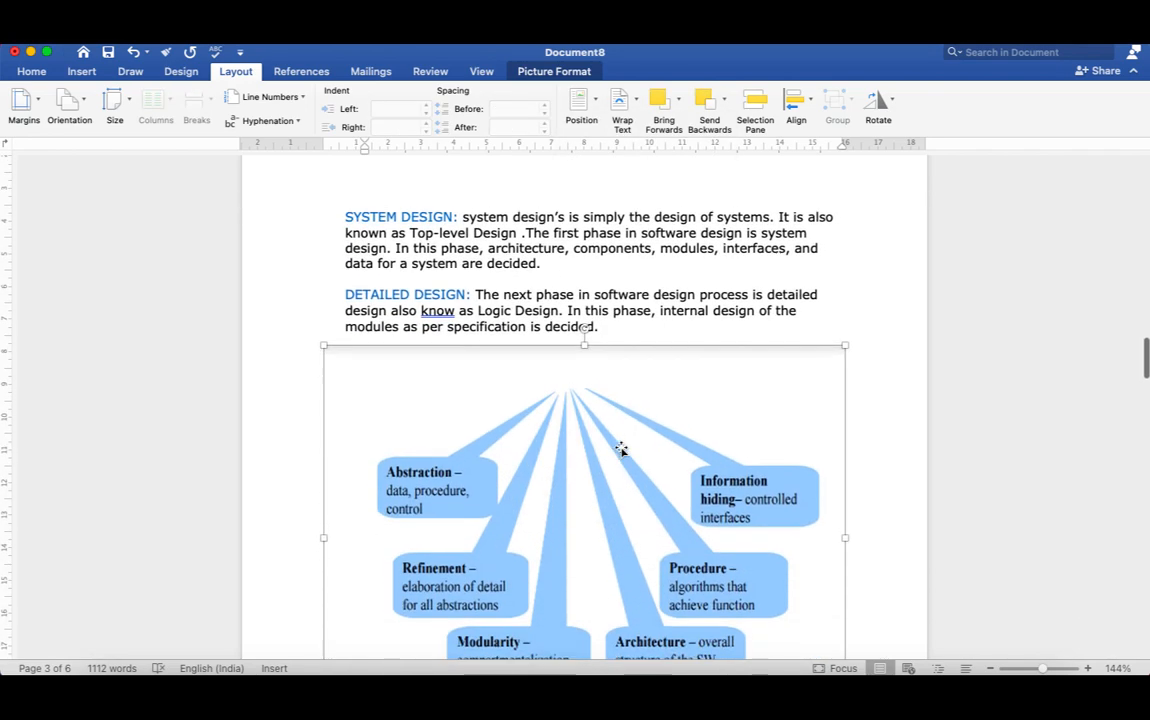
pyautogui.scroll(3, 621, 448)
pyautogui.press('super+z')
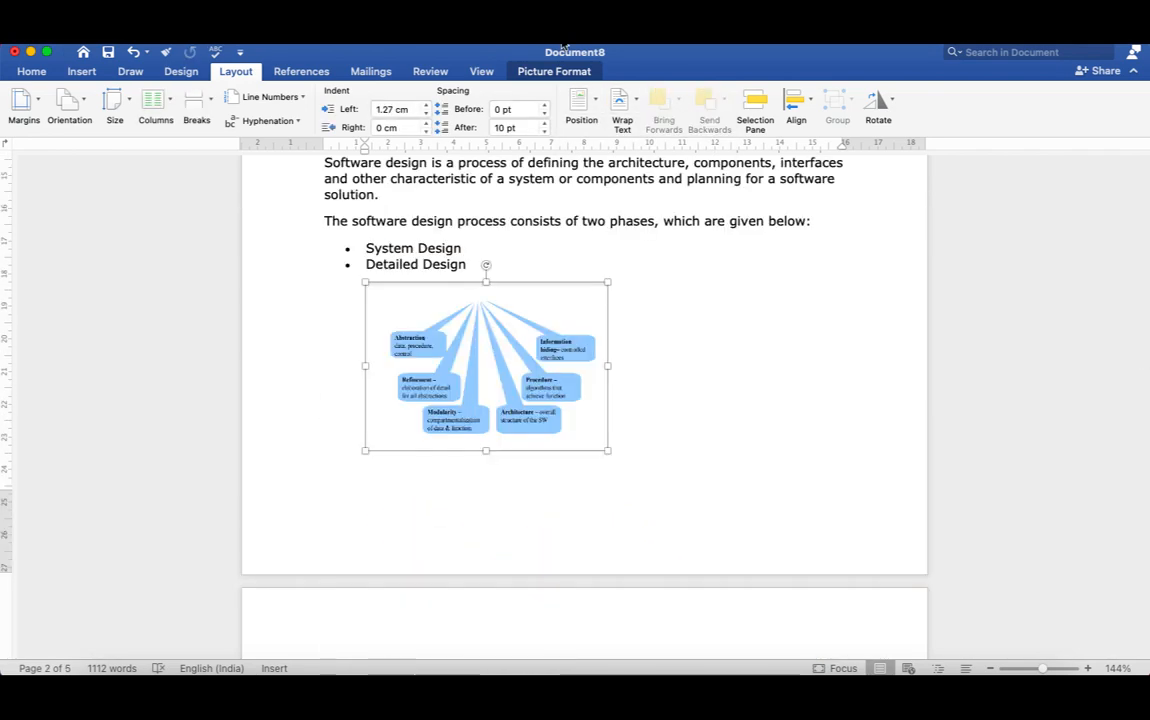
# Step: Position the diagram at the top left of page 2 with text wrapping and check how the text flows beside it
pyautogui.click(597, 99)
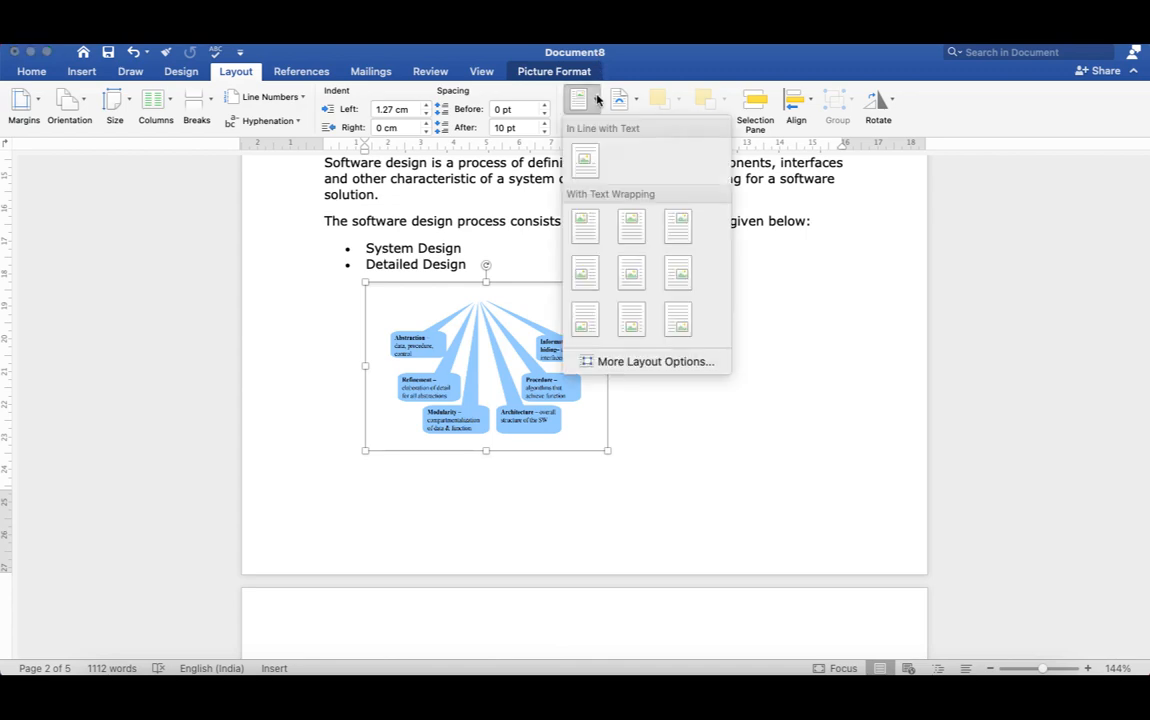
pyautogui.click(585, 230)
pyautogui.scroll(10, 585, 230)
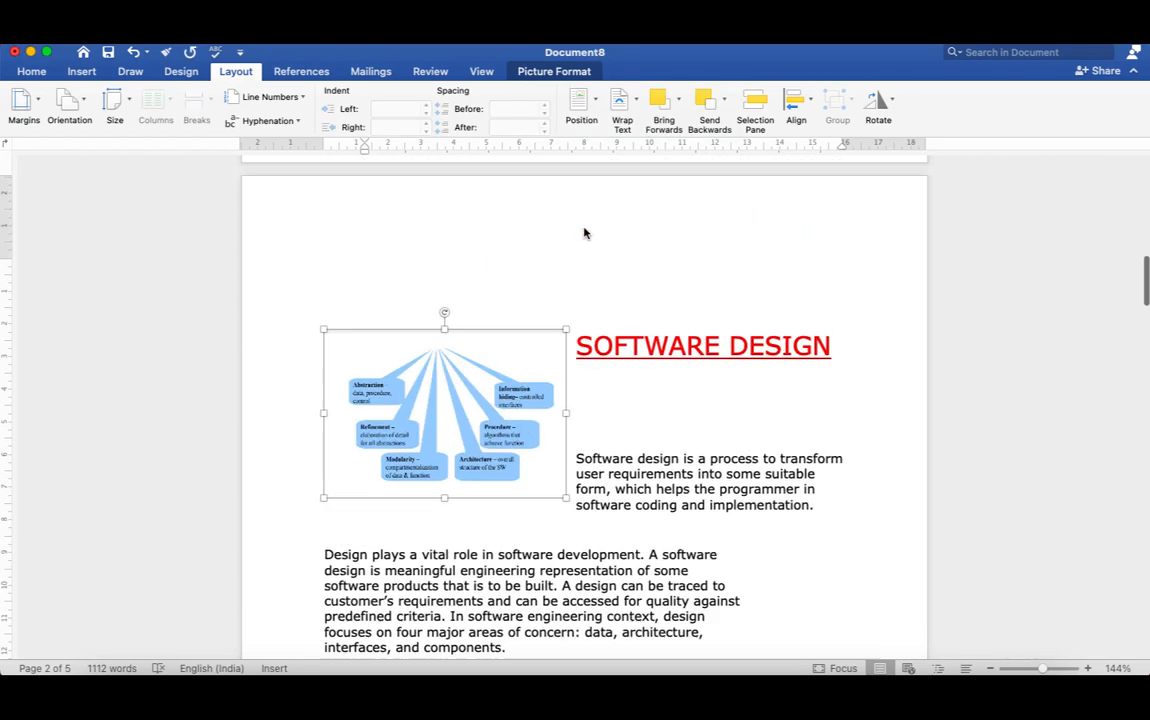
pyautogui.scroll(-5, 585, 233)
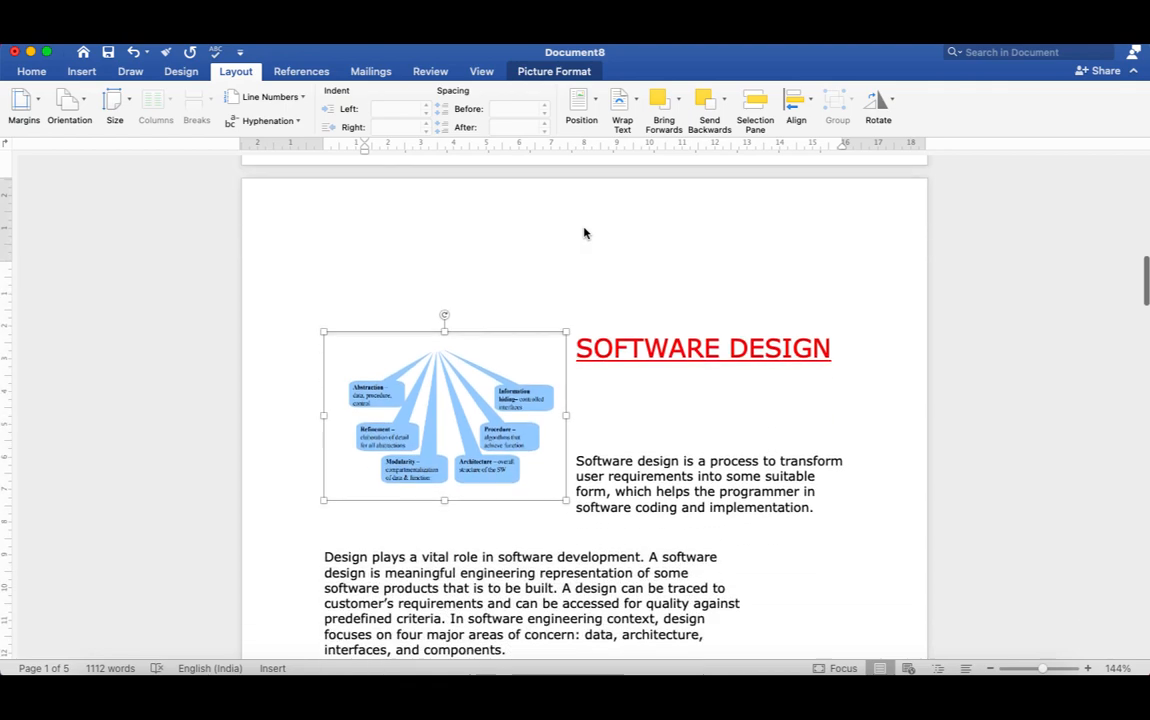
pyautogui.scroll(-3, 585, 233)
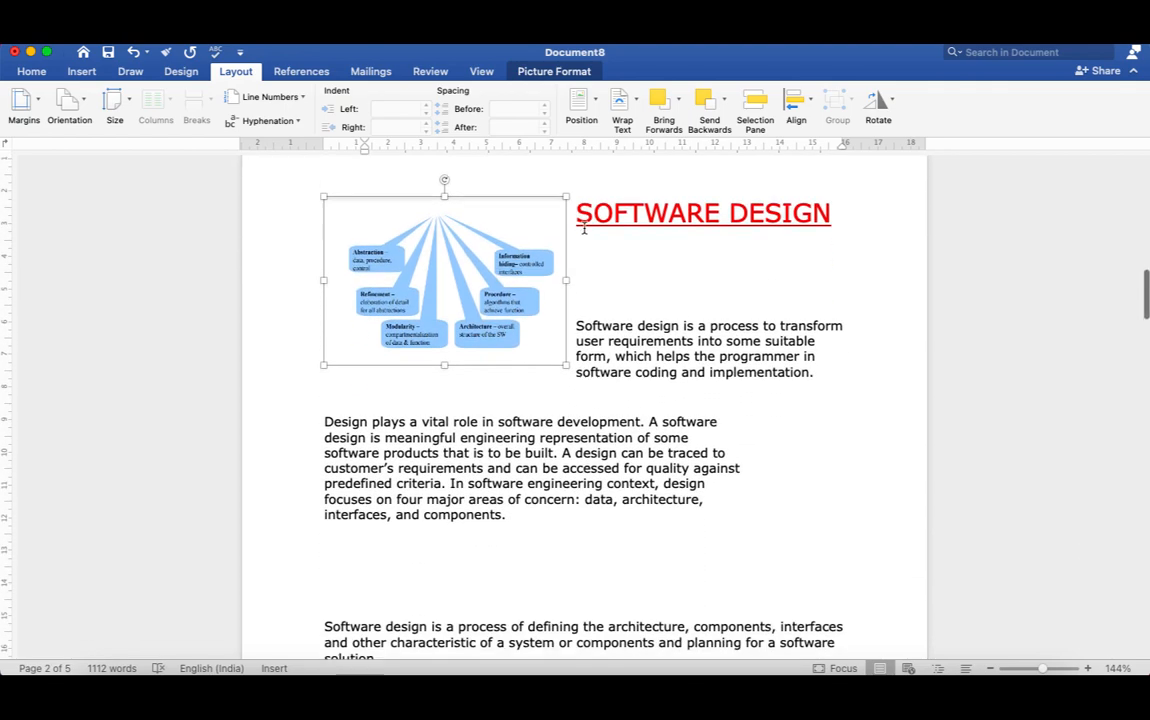
pyautogui.scroll(2, 585, 233)
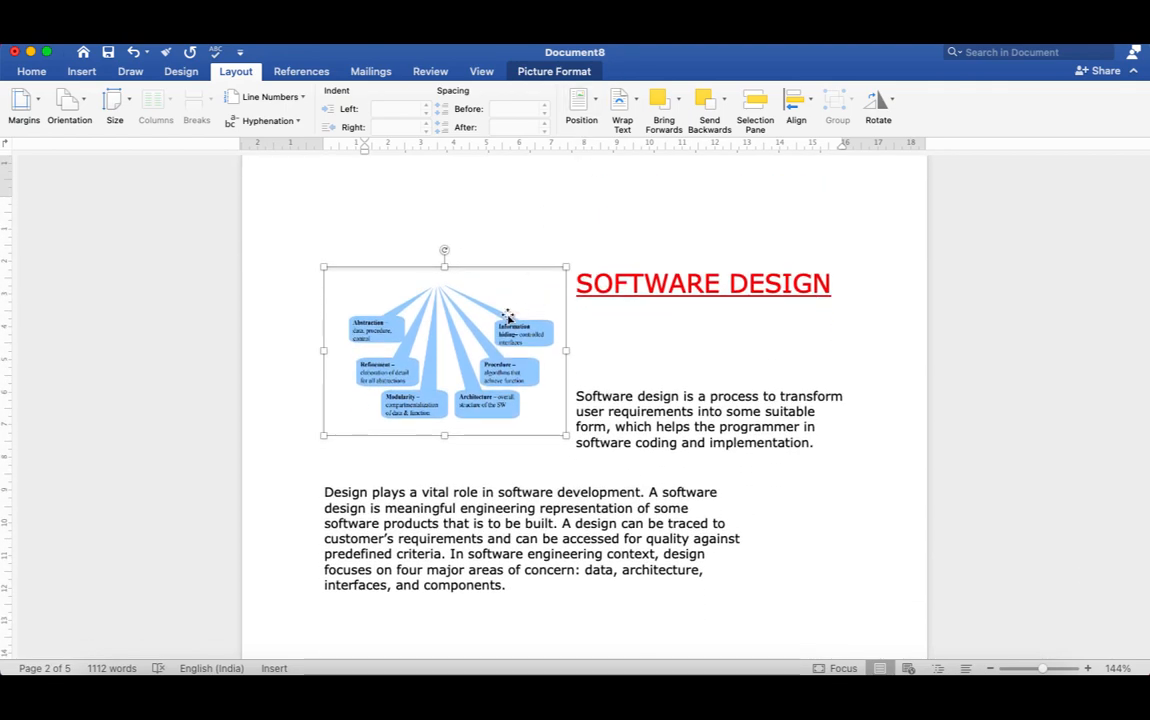
# Step: Move the diagram to the top centre of the page with text wrapping, and then to the middle centre
pyautogui.click(594, 108)
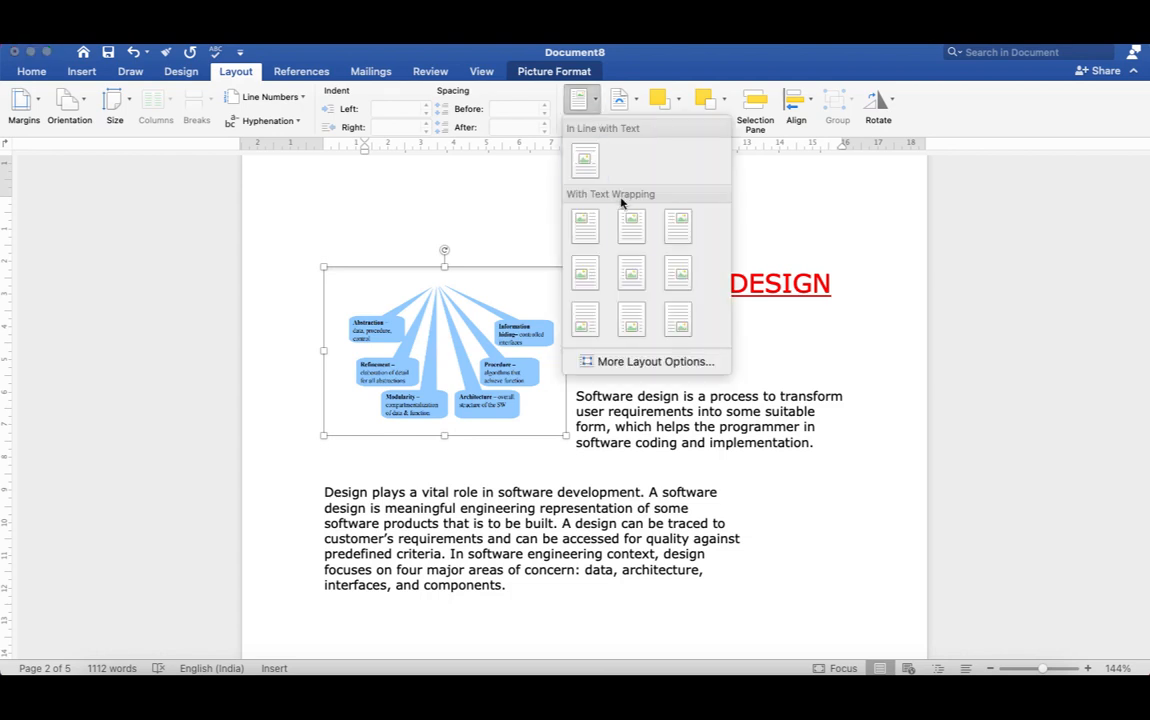
pyautogui.click(633, 228)
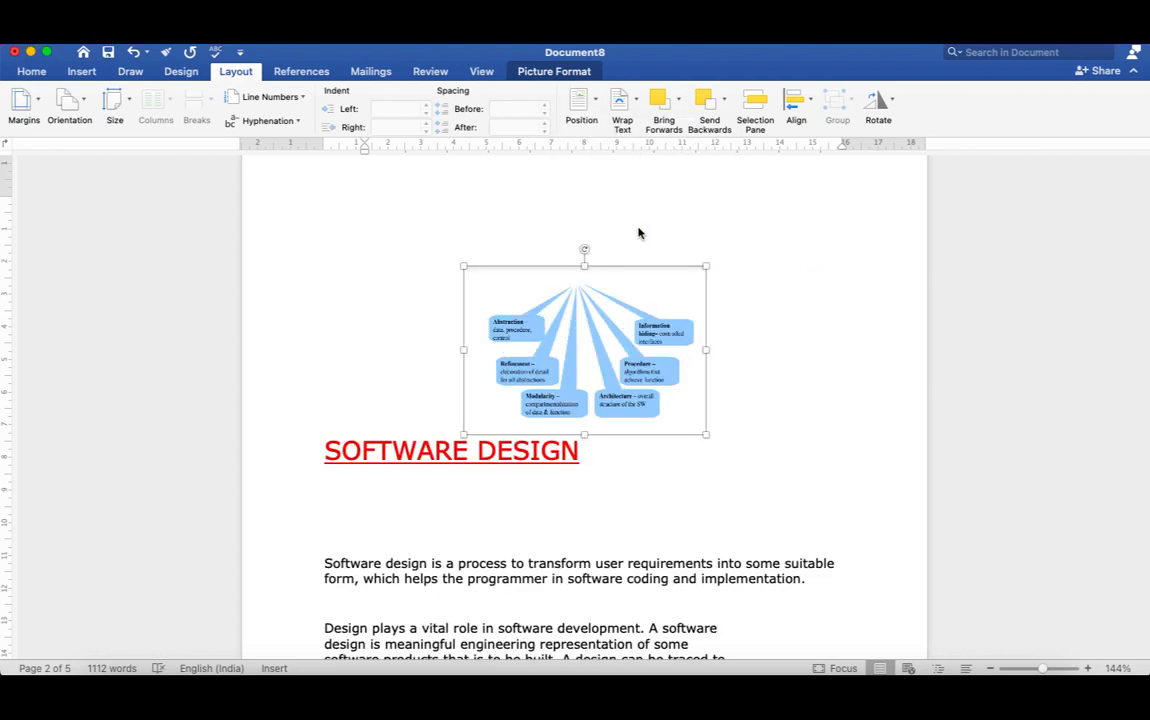
pyautogui.click(582, 108)
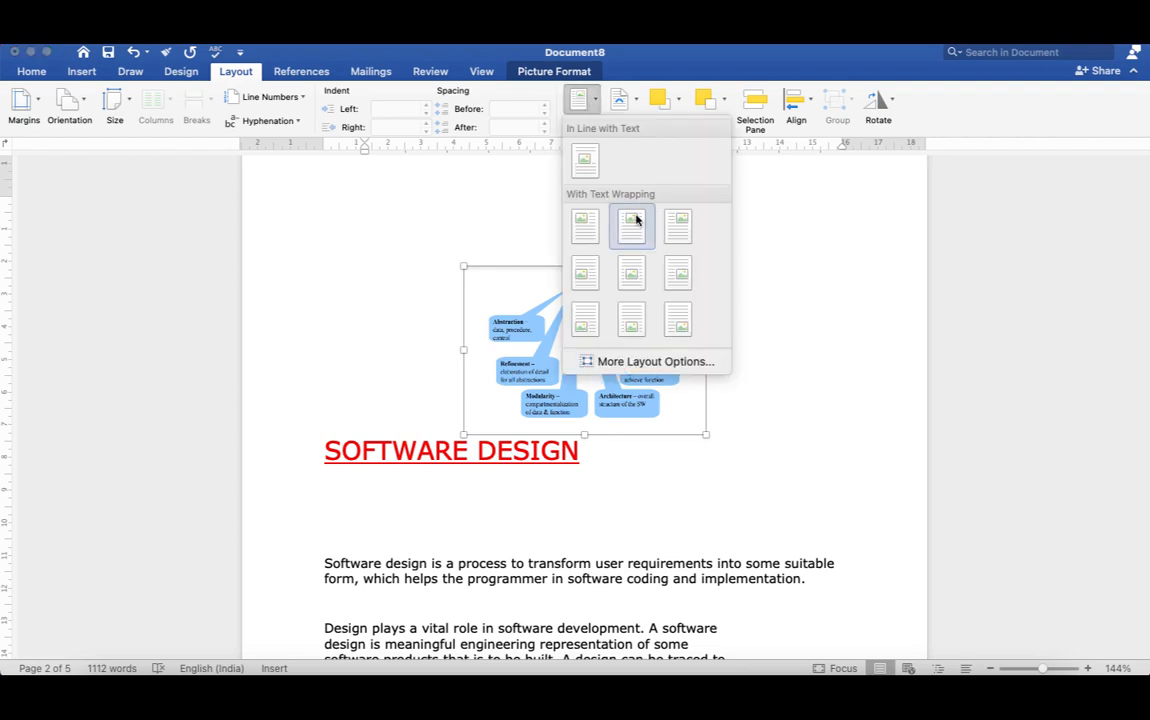
pyautogui.click(636, 277)
pyautogui.scroll(-5, 636, 273)
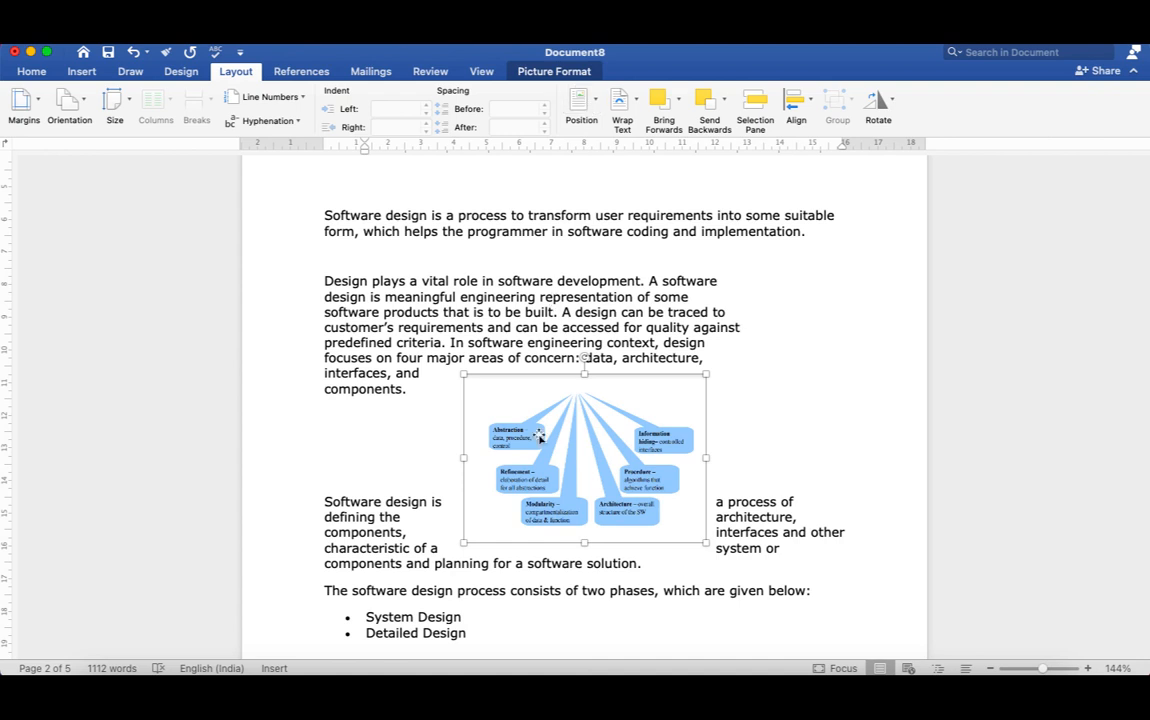
# Step: Reposition the diagram at the middle right of the page with text wrapping, and then at the bottom centre
pyautogui.click(597, 100)
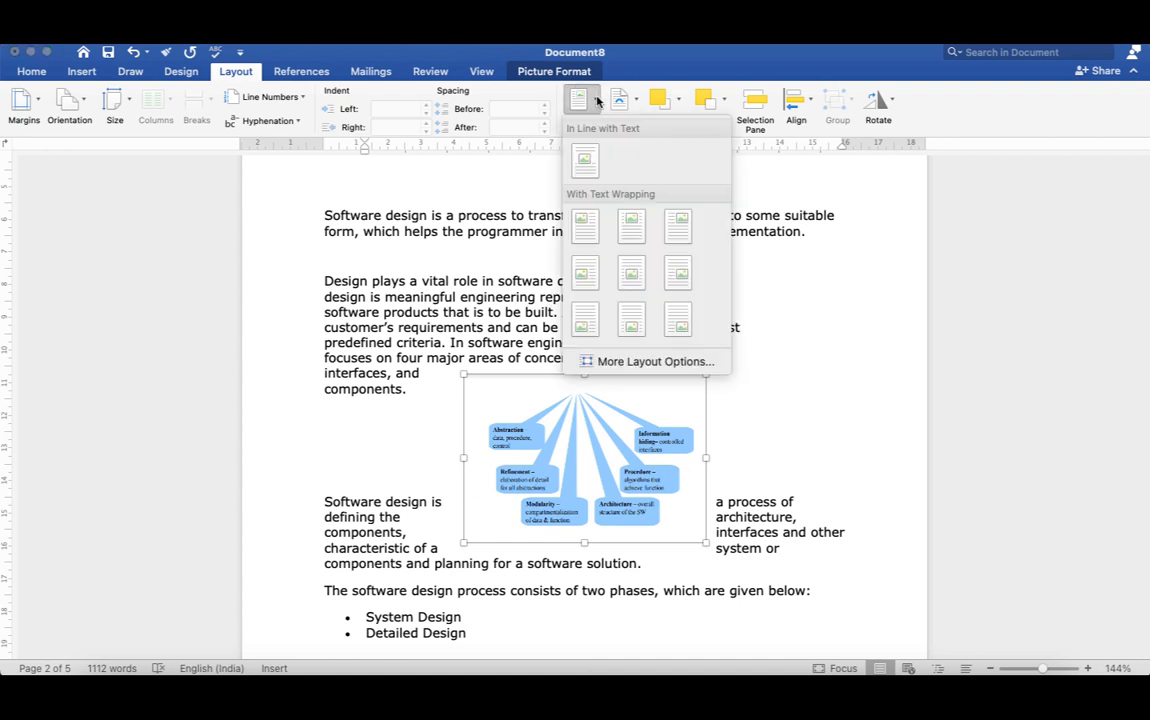
pyautogui.click(684, 288)
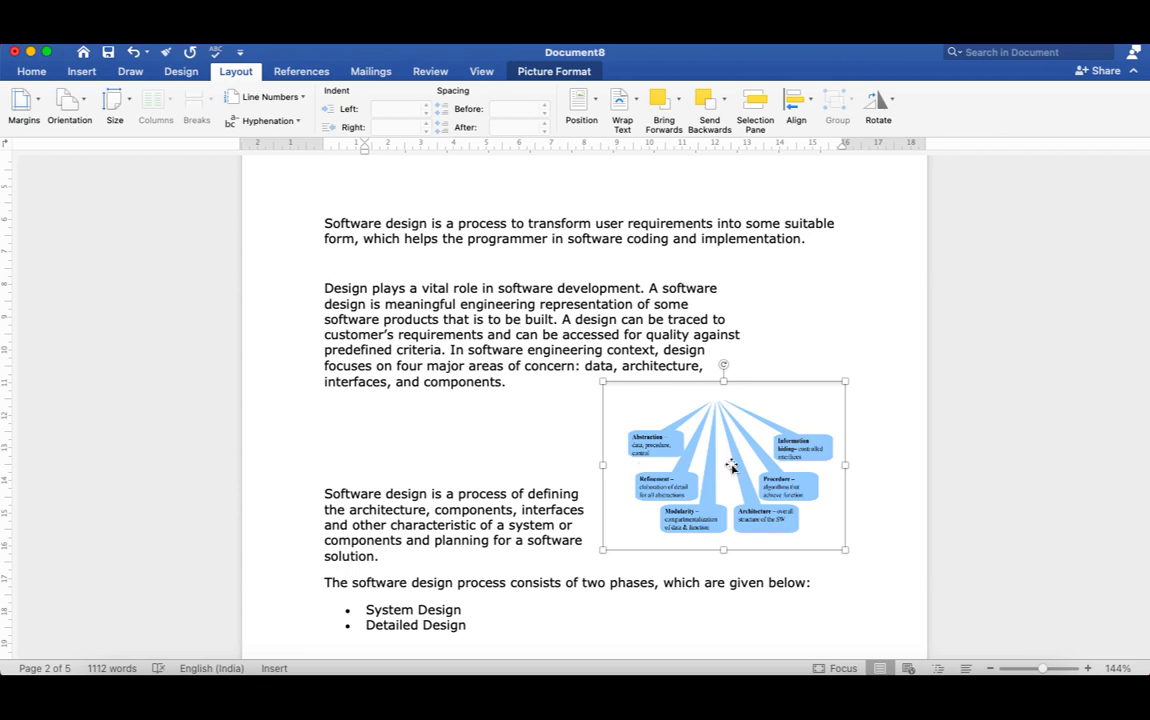
pyautogui.click(580, 100)
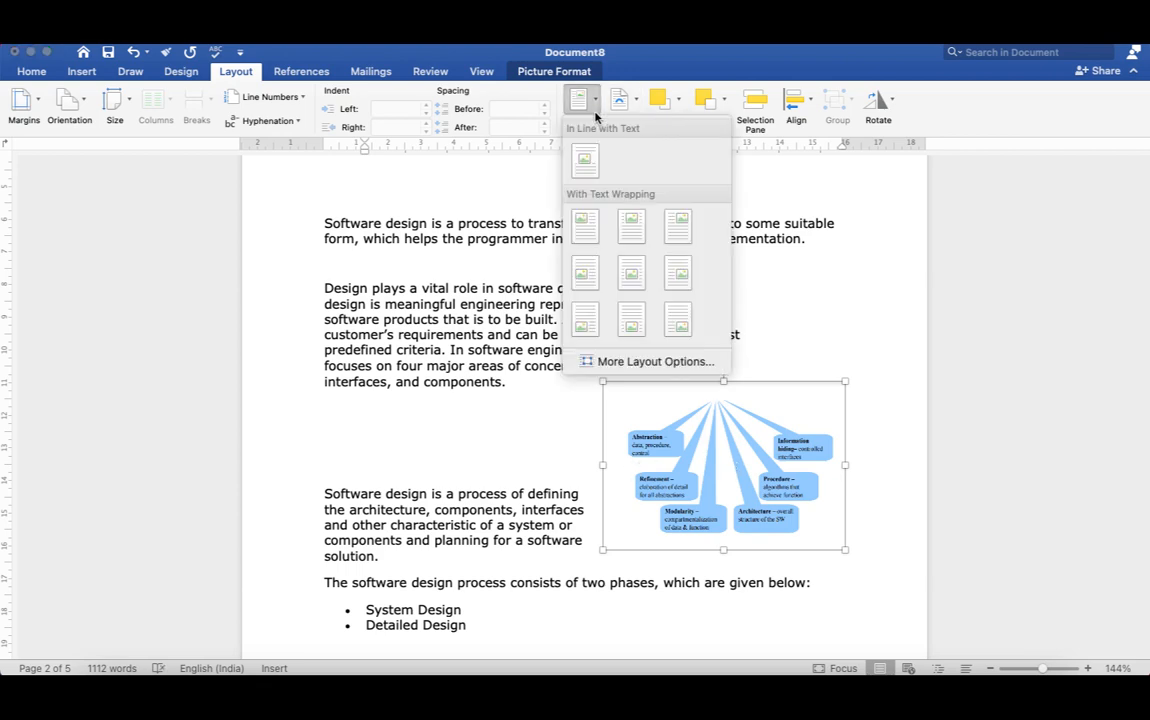
pyautogui.click(634, 316)
pyautogui.scroll(-5, 635, 311)
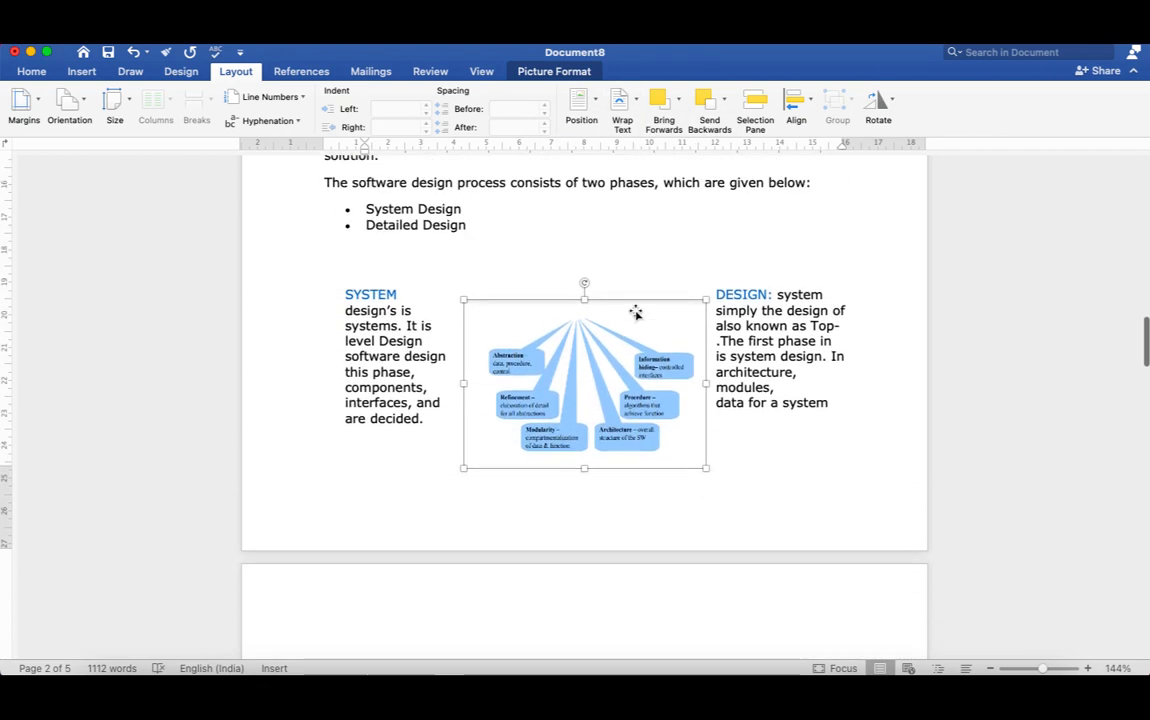
pyautogui.scroll(4, 635, 311)
# Step: Position the diagram at the bottom left of page 2 with text wrapping and check the surrounding page layout
pyautogui.click(592, 104)
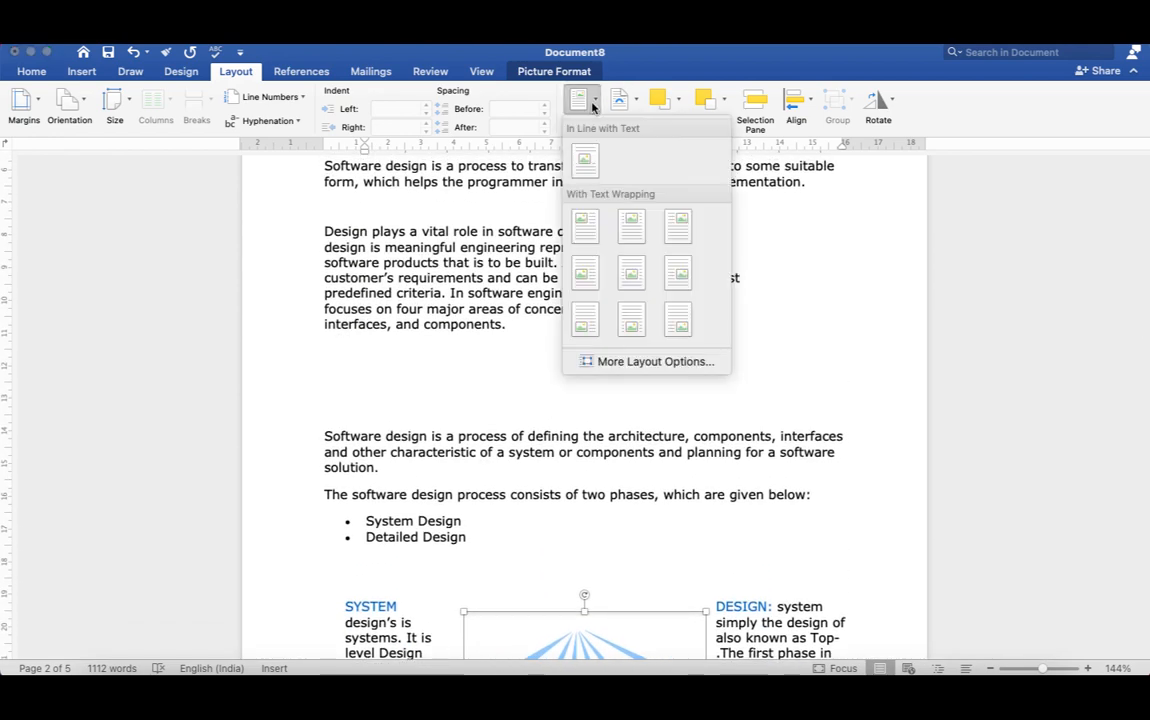
pyautogui.click(586, 322)
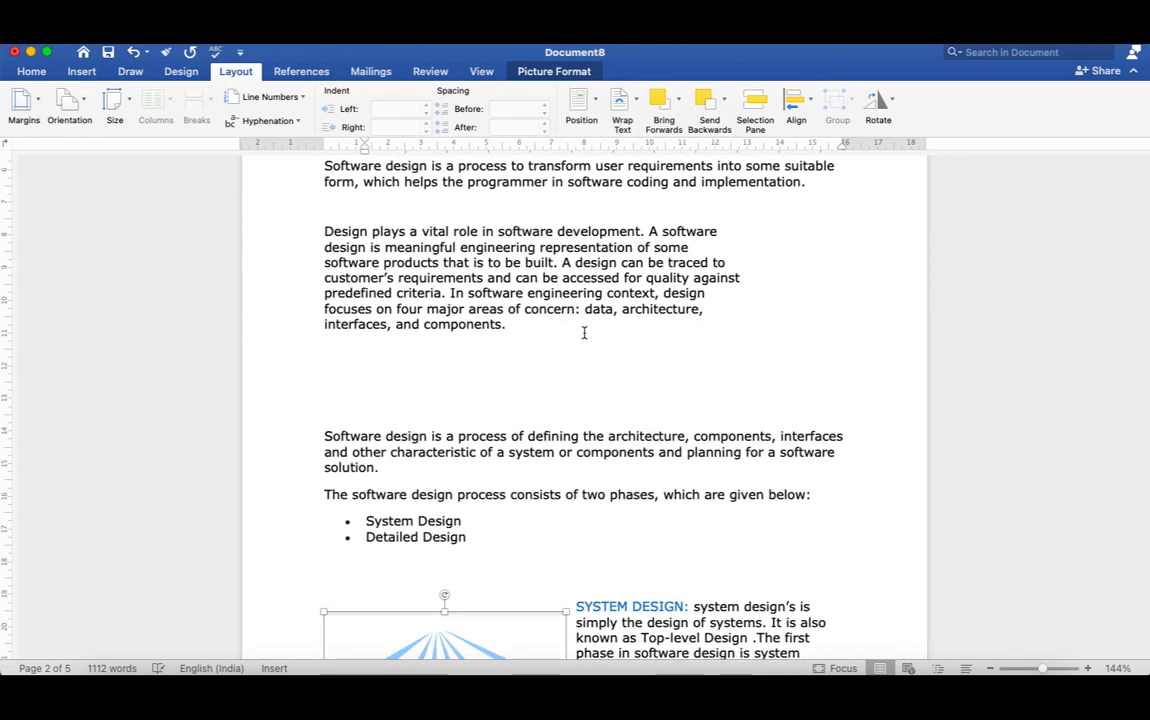
pyautogui.scroll(-5, 625, 479)
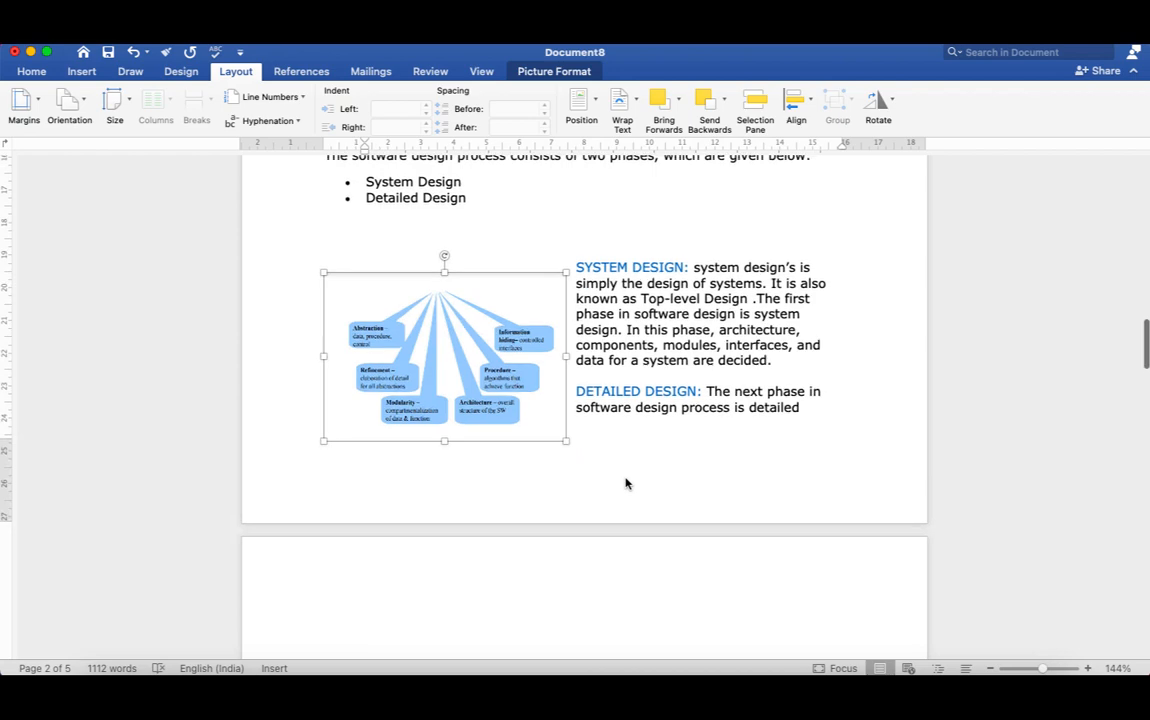
pyautogui.scroll(10, 625, 479)
pyautogui.scroll(-5, 625, 479)
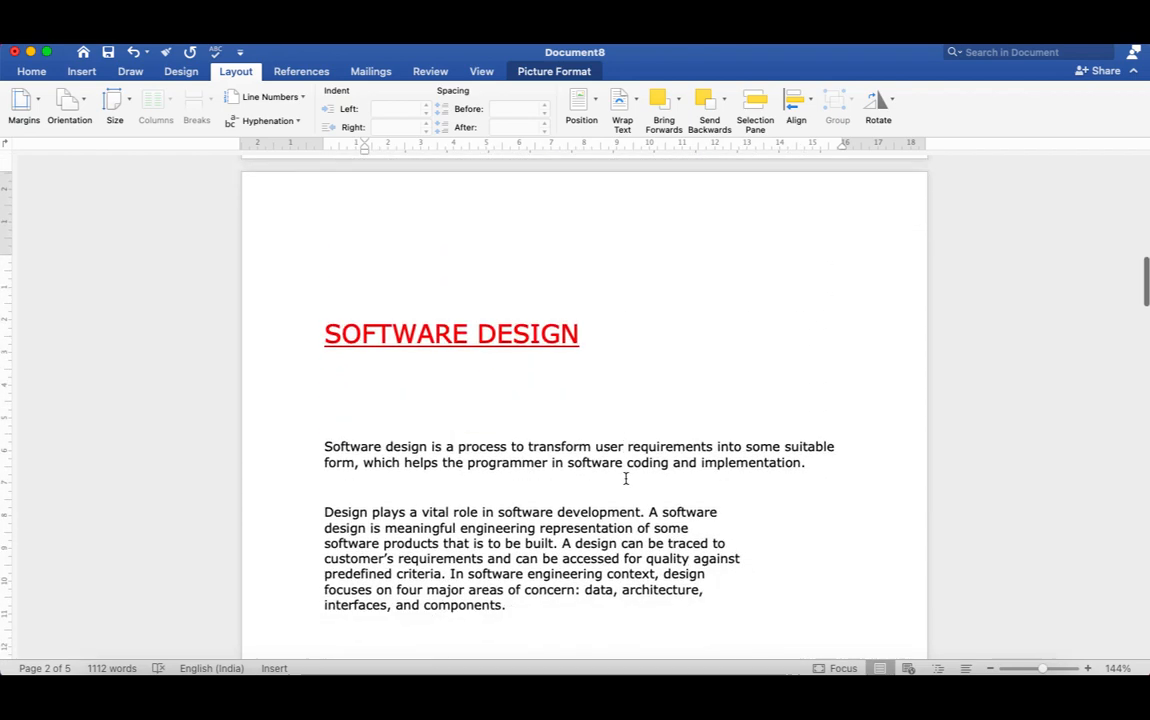
# Step: Set the diagram's text wrapping to Top and Bottom
pyautogui.scroll(-3, 625, 479)
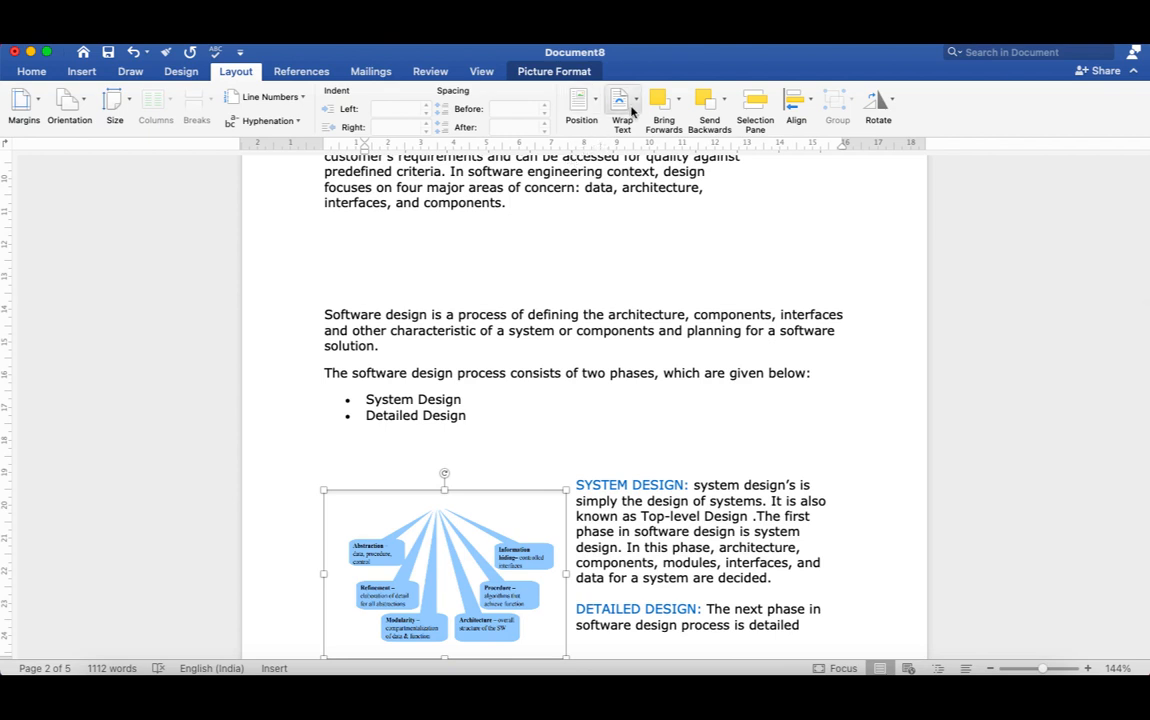
pyautogui.click(631, 107)
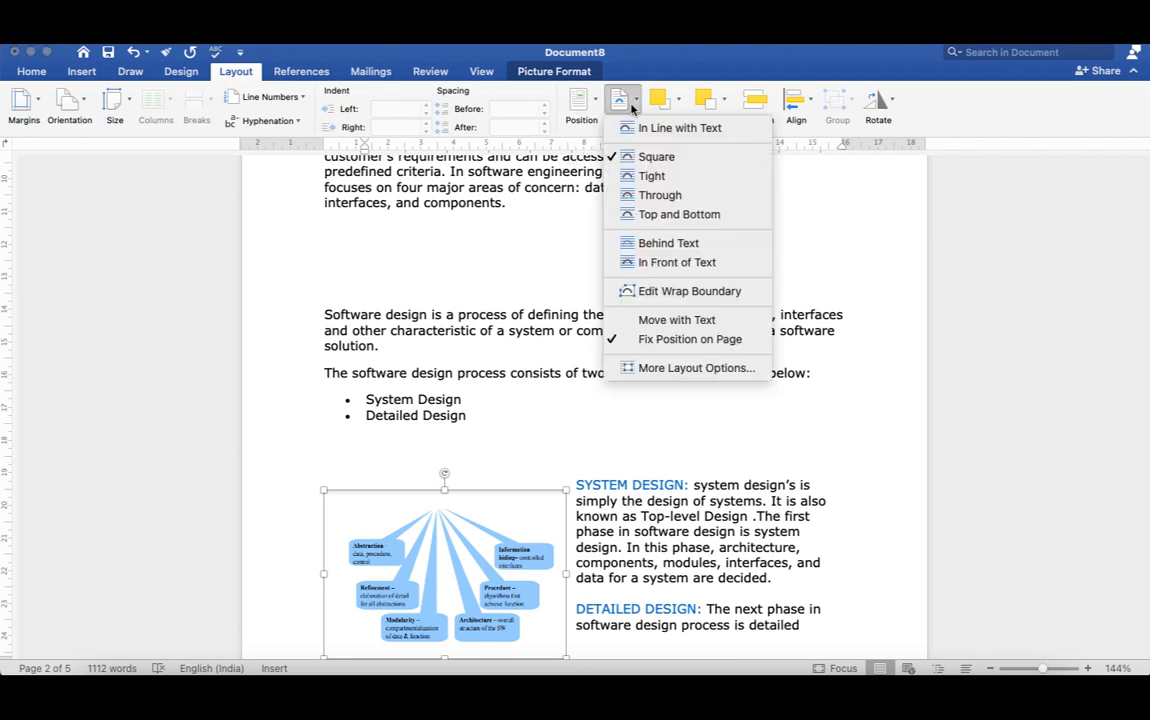
pyautogui.click(674, 216)
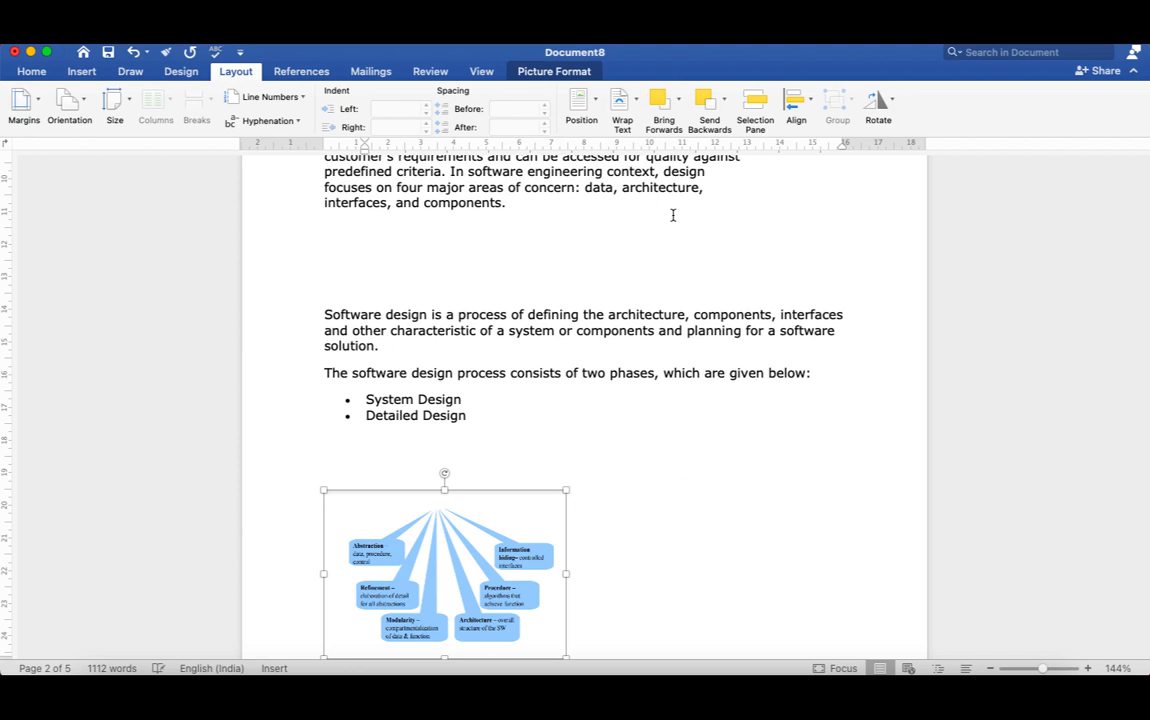
# Step: Change the diagram's text wrapping to In Front of Text, and then to Behind Text
pyautogui.click(636, 104)
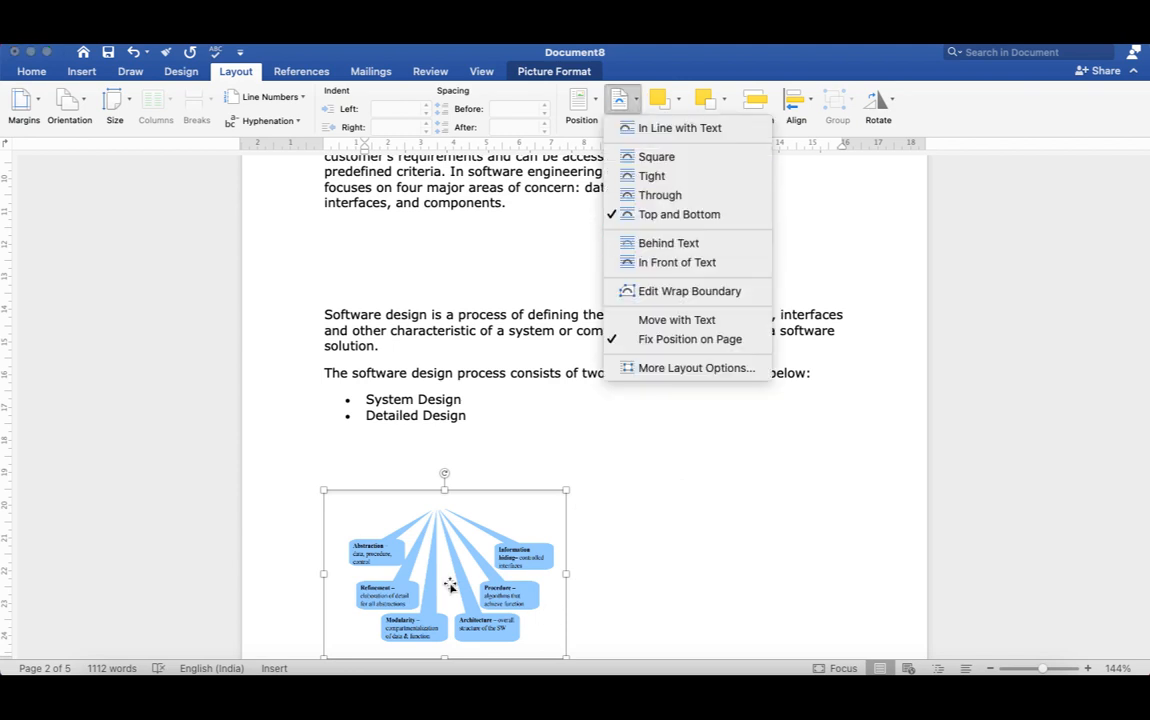
pyautogui.scroll(-3, 449, 586)
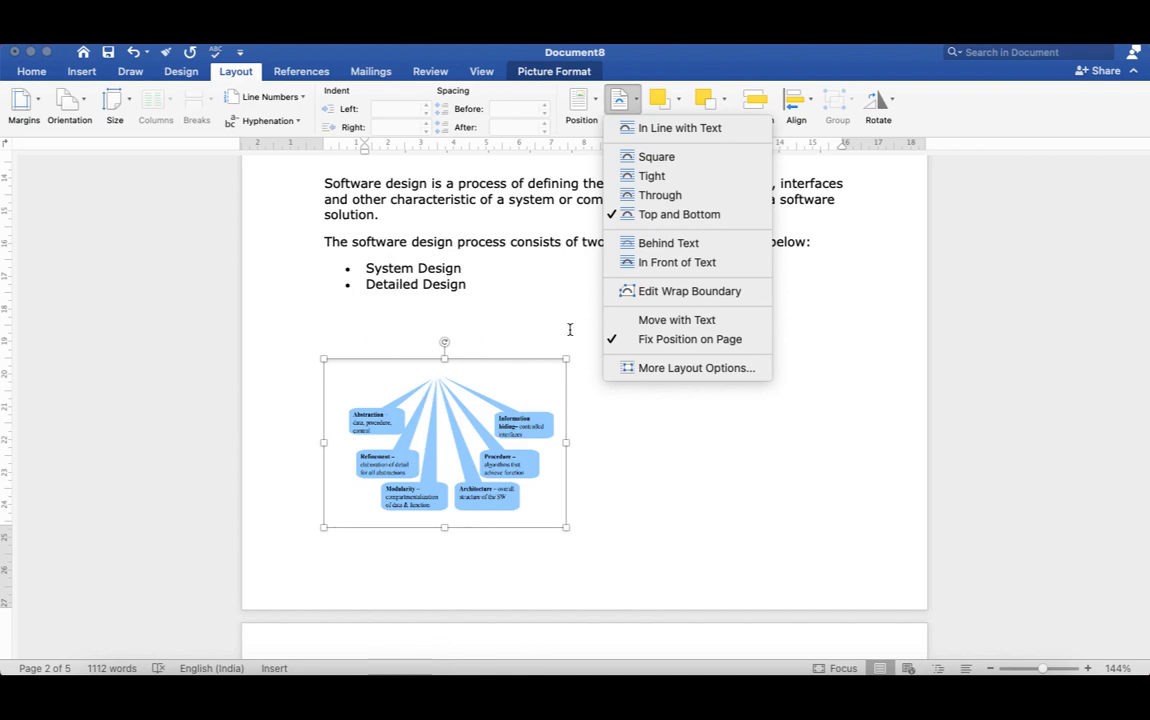
pyautogui.click(688, 265)
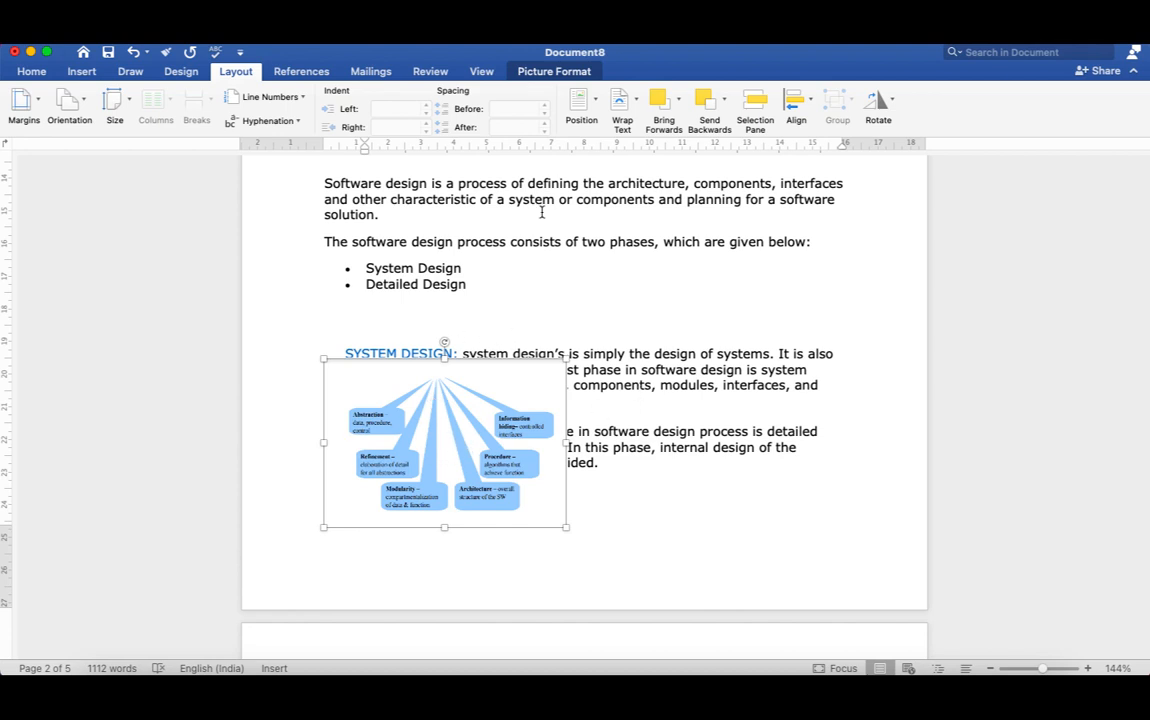
pyautogui.click(637, 102)
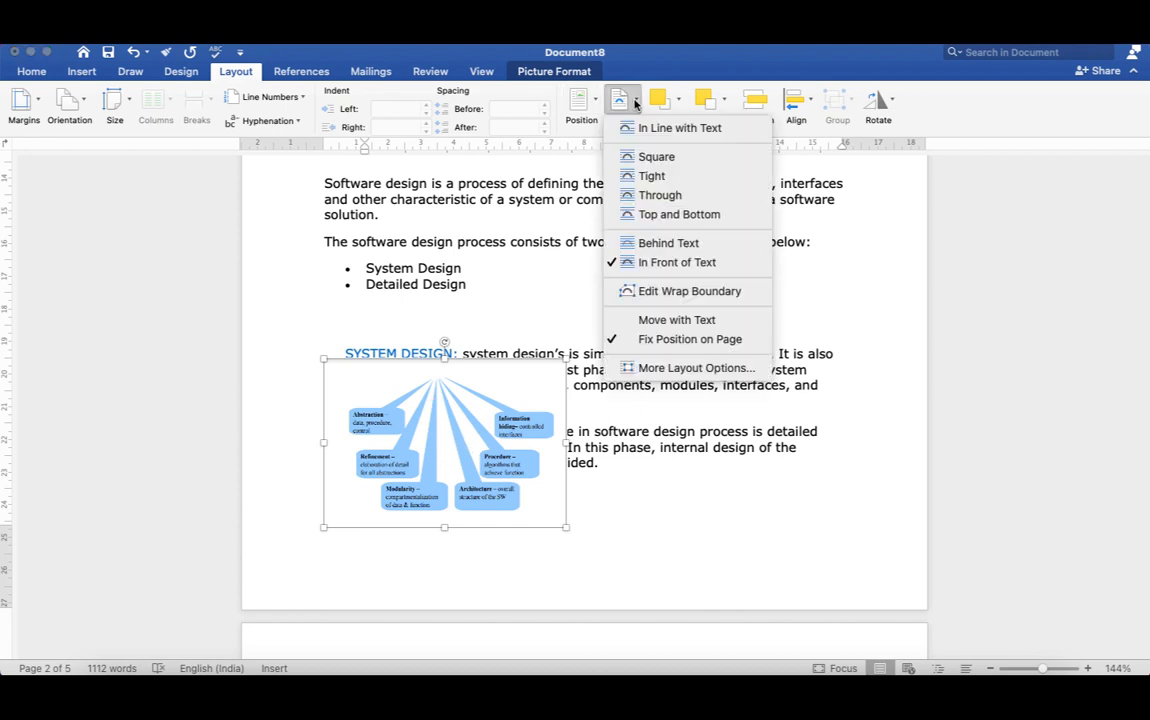
pyautogui.click(670, 244)
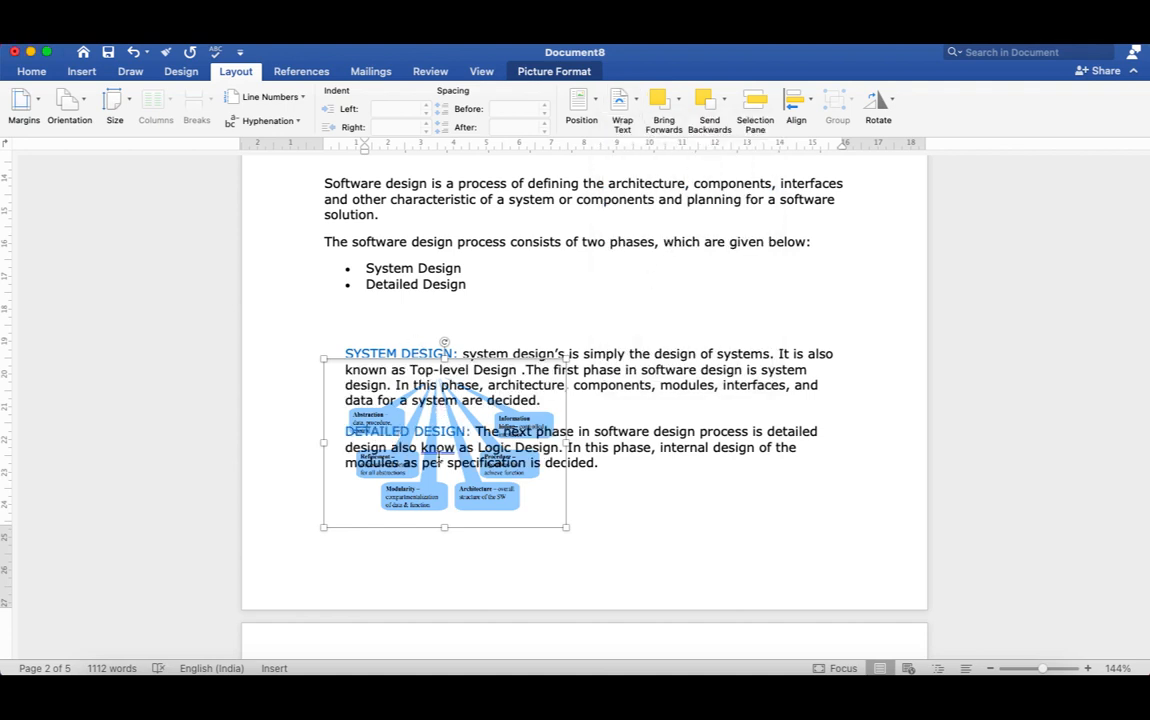
# Step: Switch the diagram's text wrapping to Through, and finally set it to Square
pyautogui.click(637, 102)
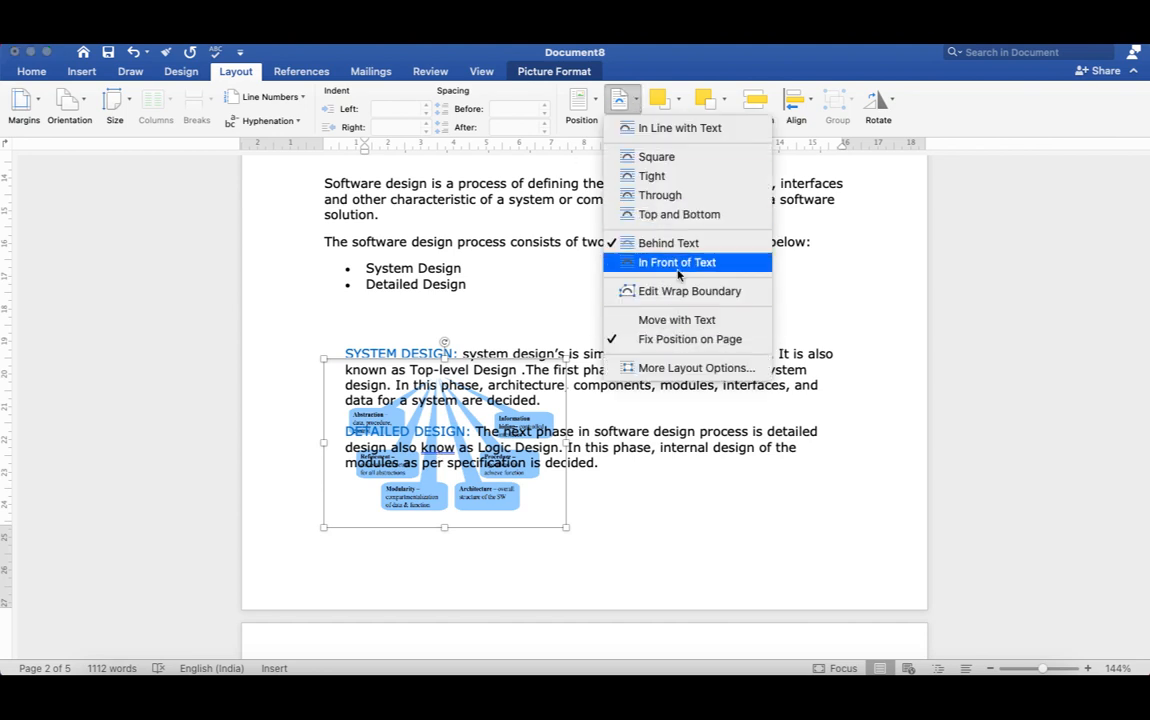
pyautogui.click(657, 195)
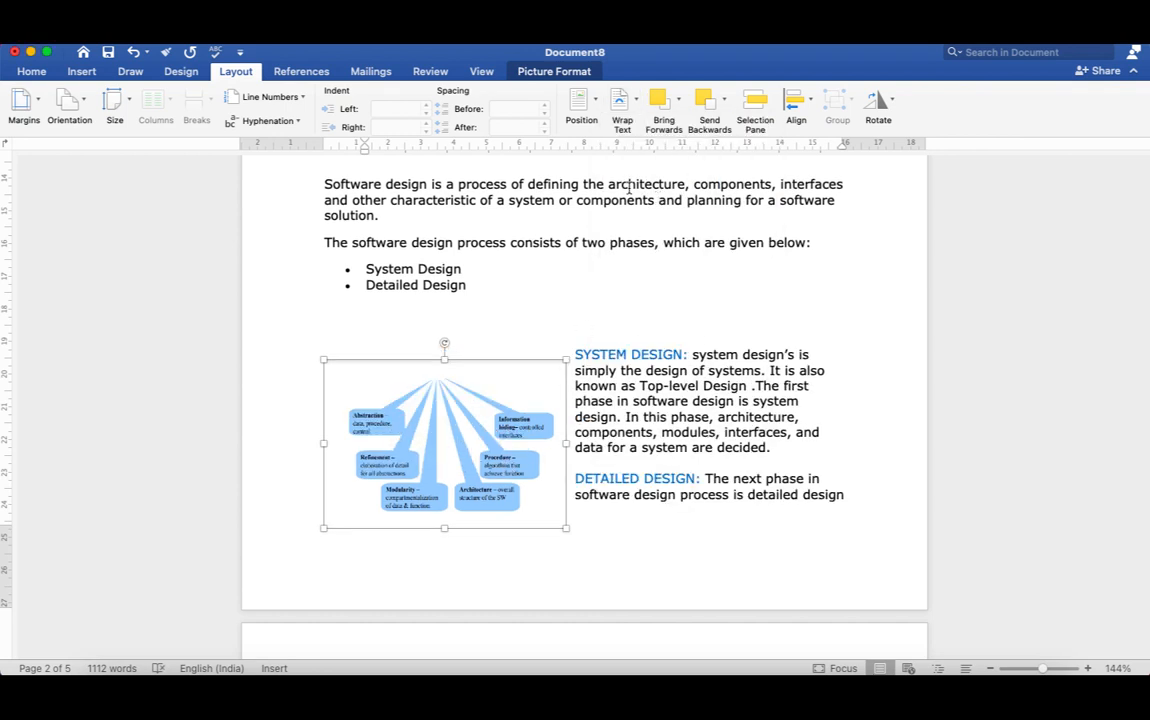
pyautogui.click(635, 108)
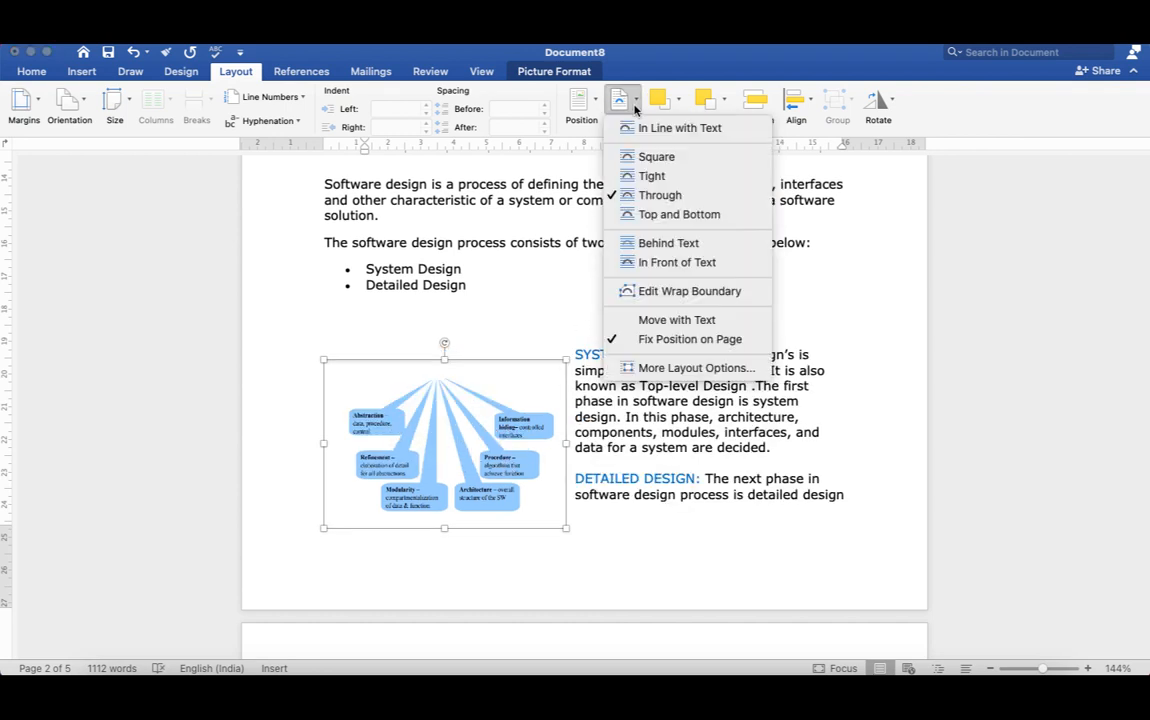
pyautogui.click(640, 156)
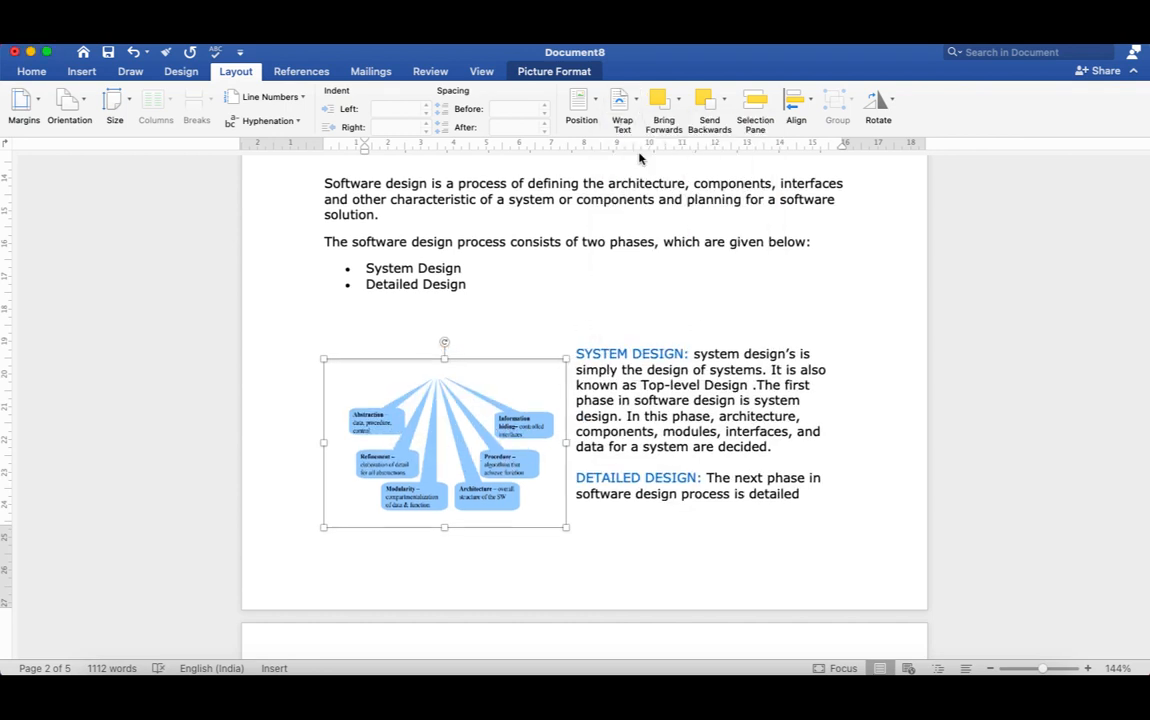
# Step: Set the diagram's text wrapping to Through and align the diagram to the centre between the page margins
pyautogui.click(636, 101)
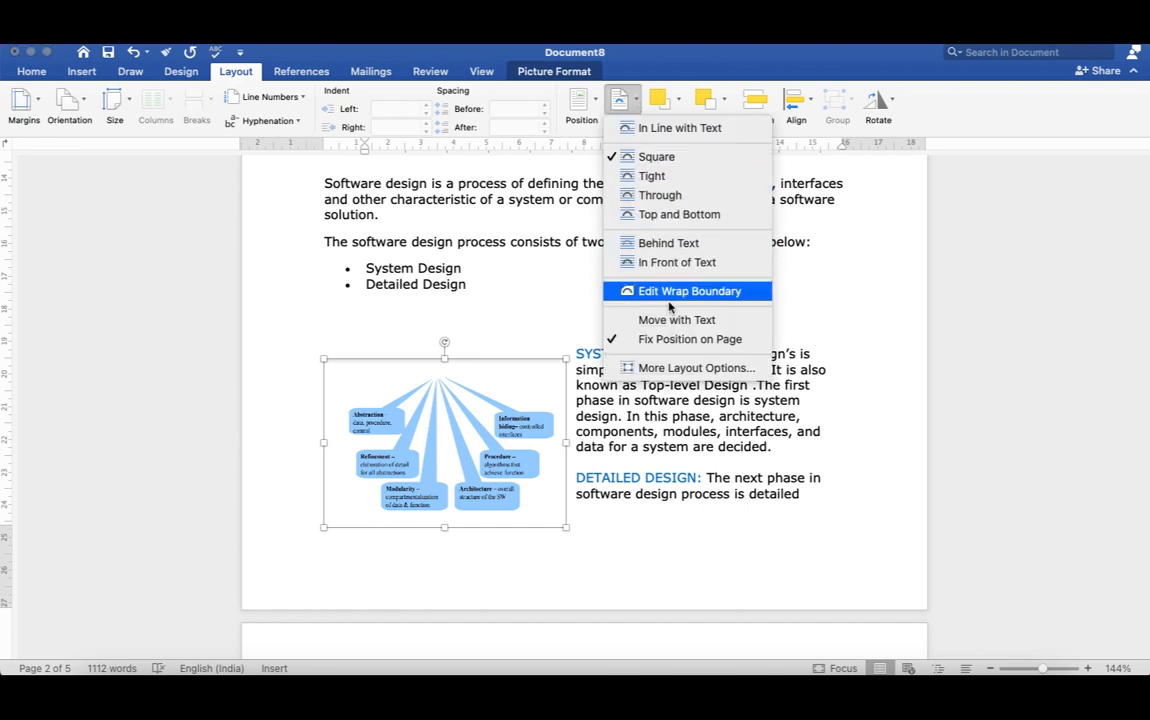
pyautogui.click(670, 194)
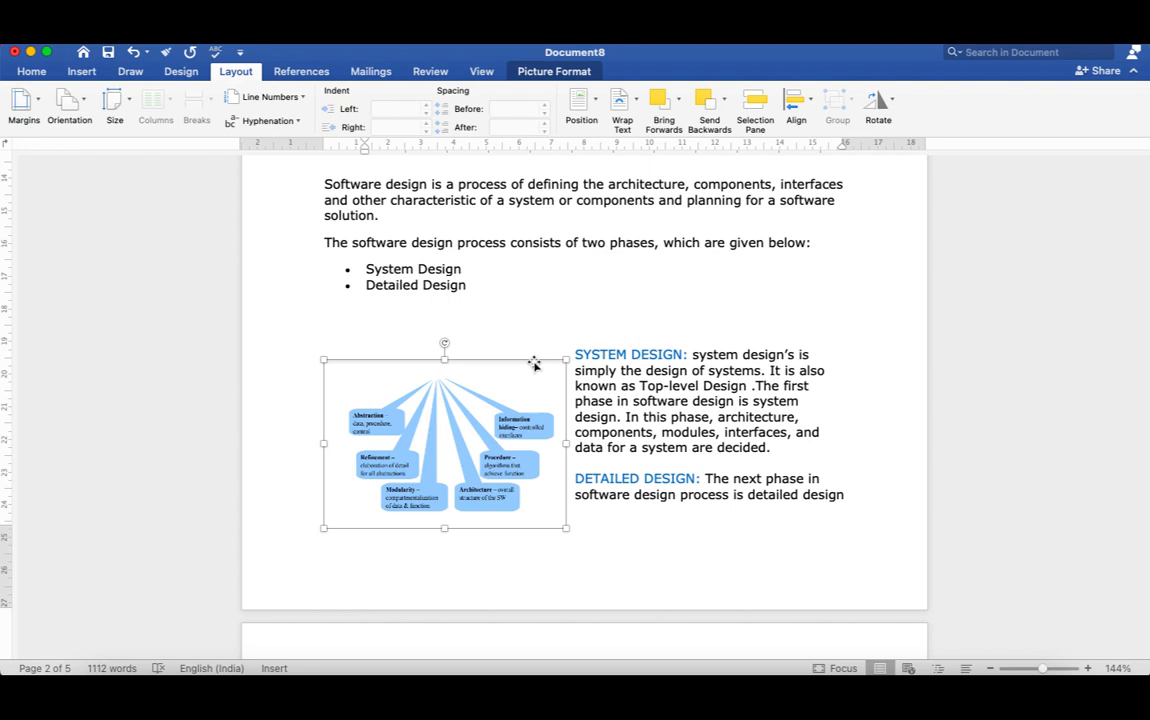
pyautogui.click(808, 104)
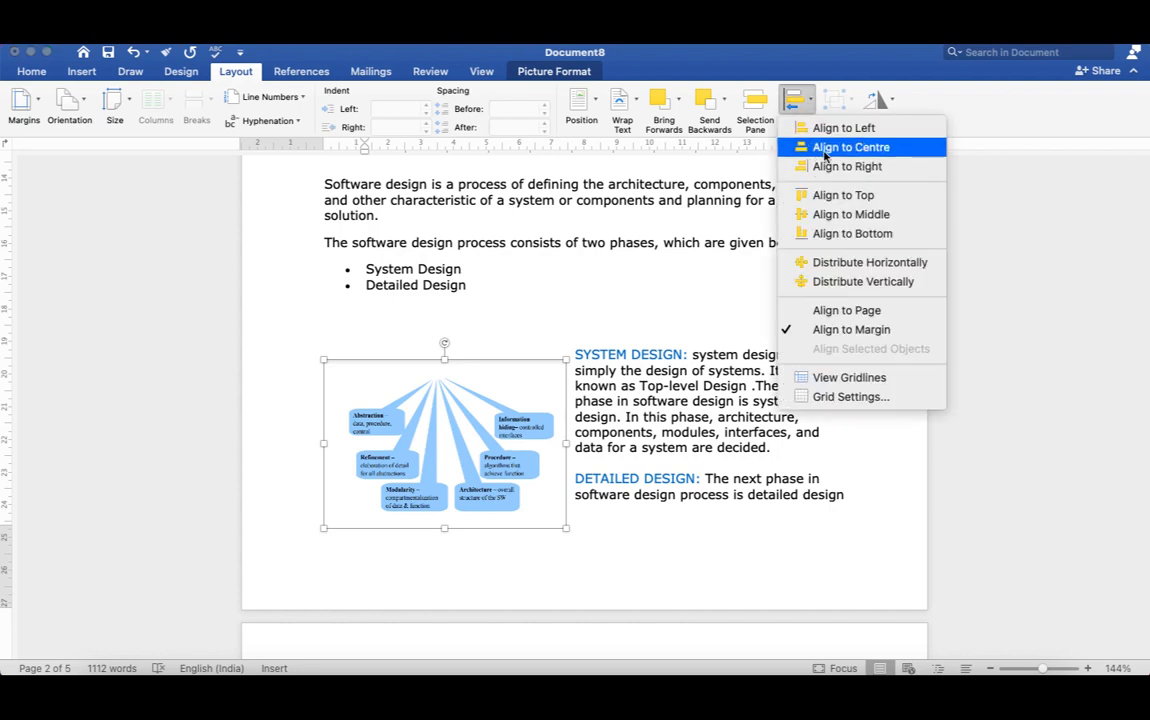
pyautogui.click(825, 150)
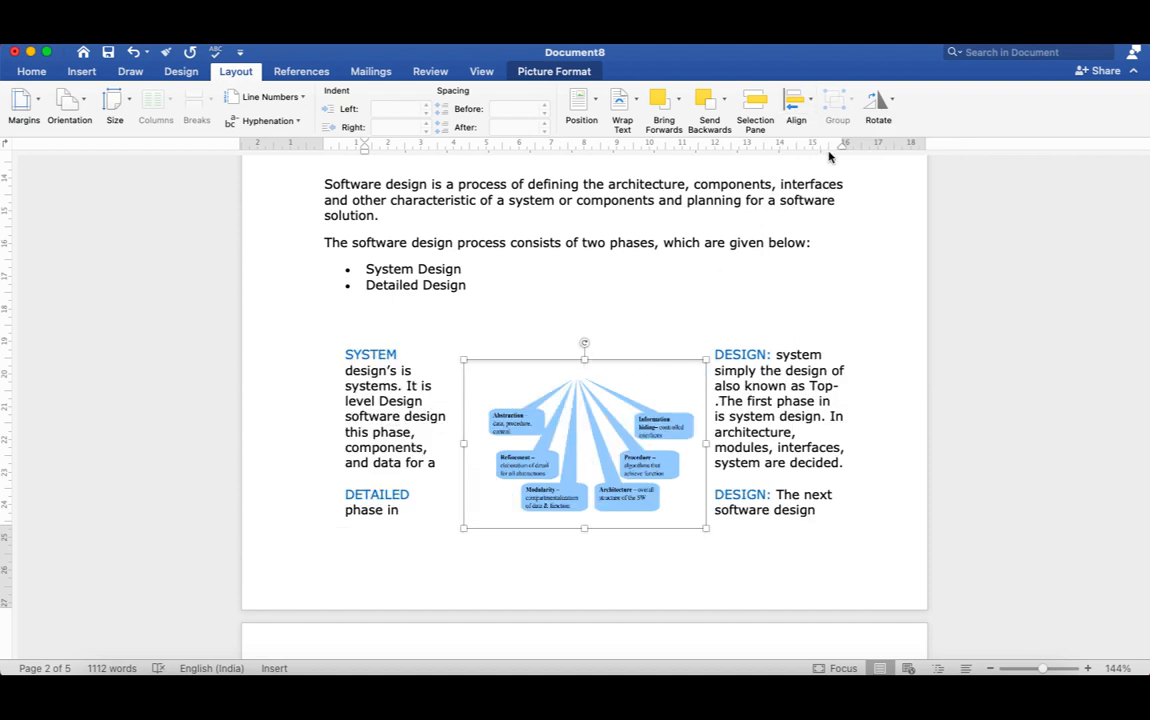
# Step: Align the diagram to the left margin, and then to the right margin
pyautogui.click(806, 101)
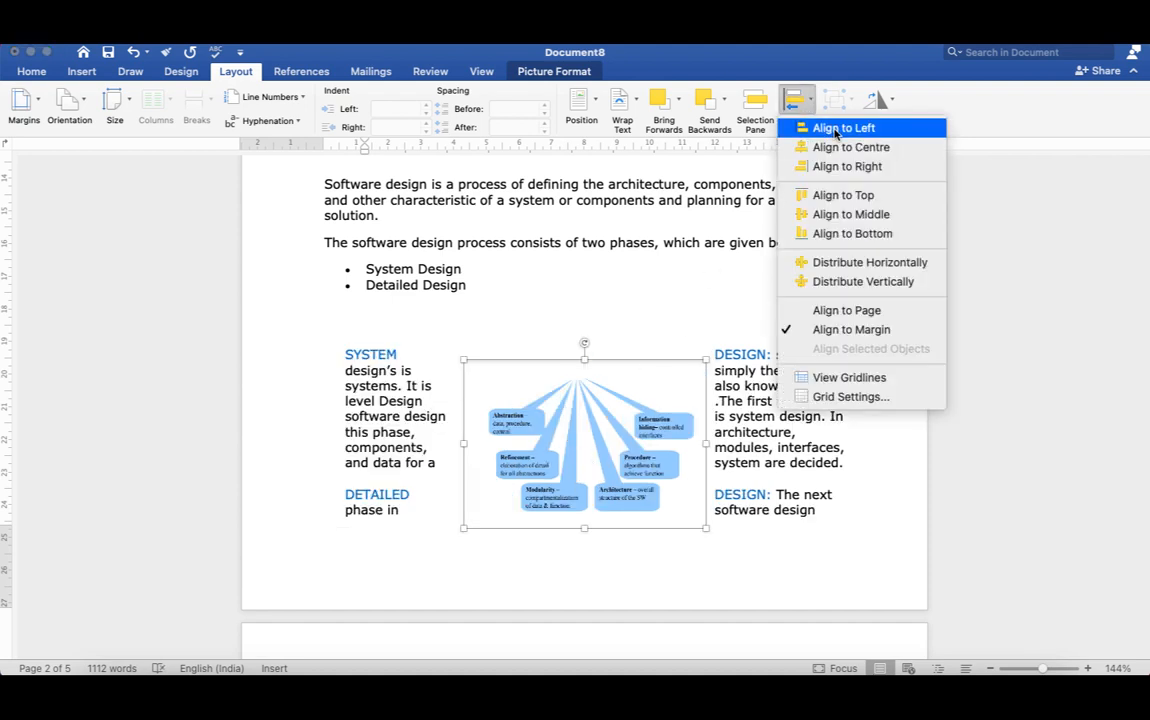
pyautogui.click(835, 129)
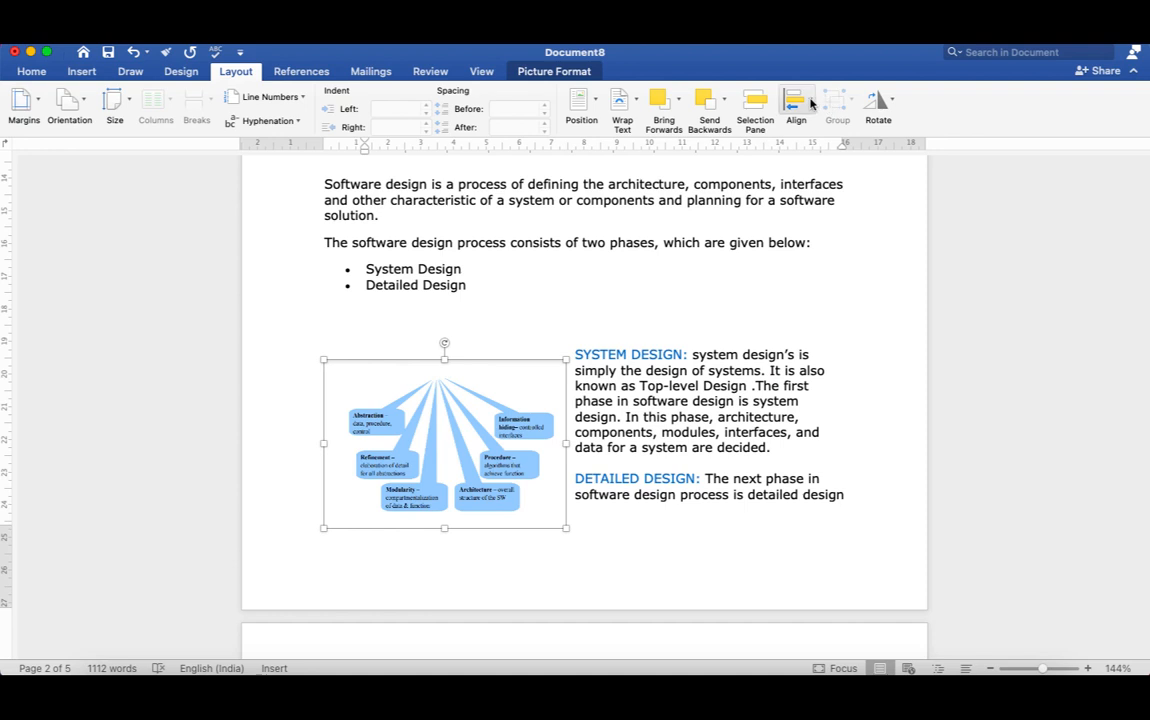
pyautogui.click(800, 101)
pyautogui.click(840, 166)
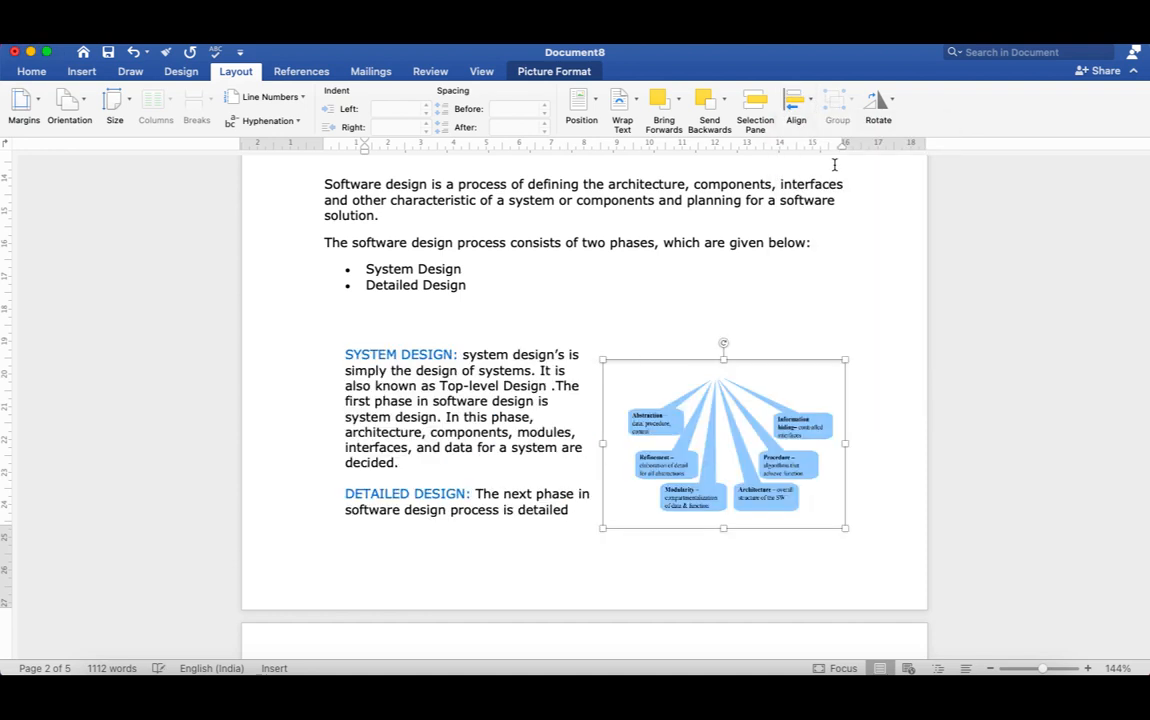
# Step: Align the diagram to the top margin of page 2, and then to the vertical middle
pyautogui.click(796, 101)
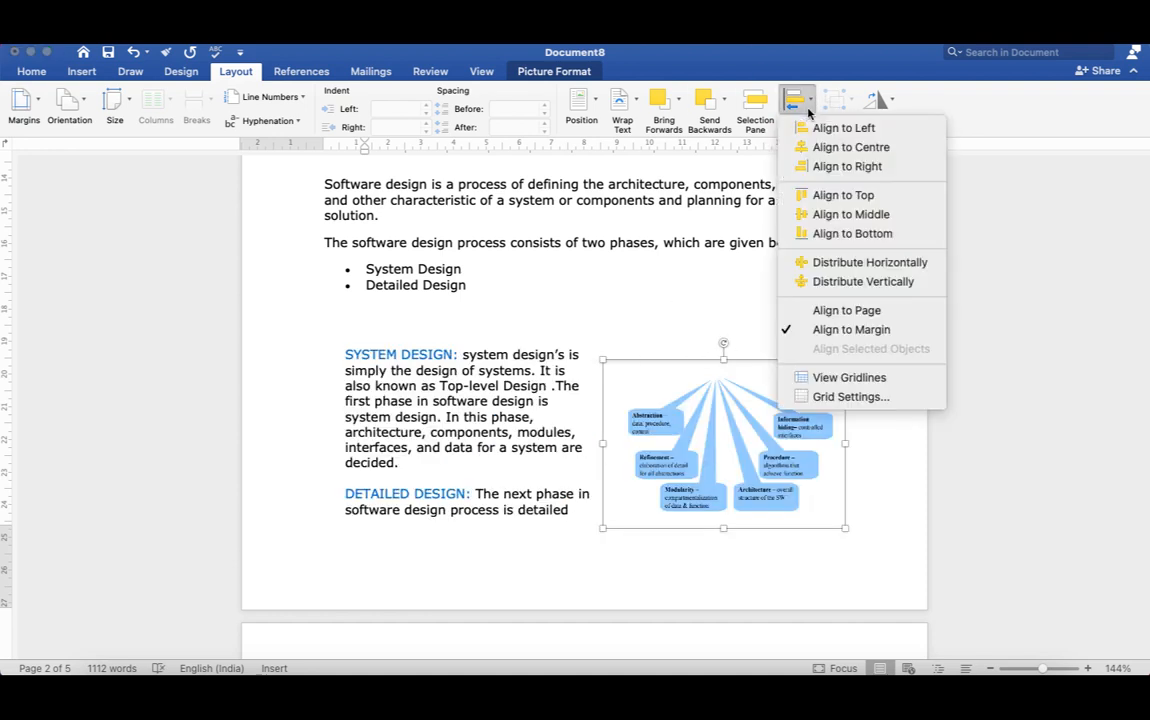
pyautogui.click(840, 194)
pyautogui.scroll(5, 636, 347)
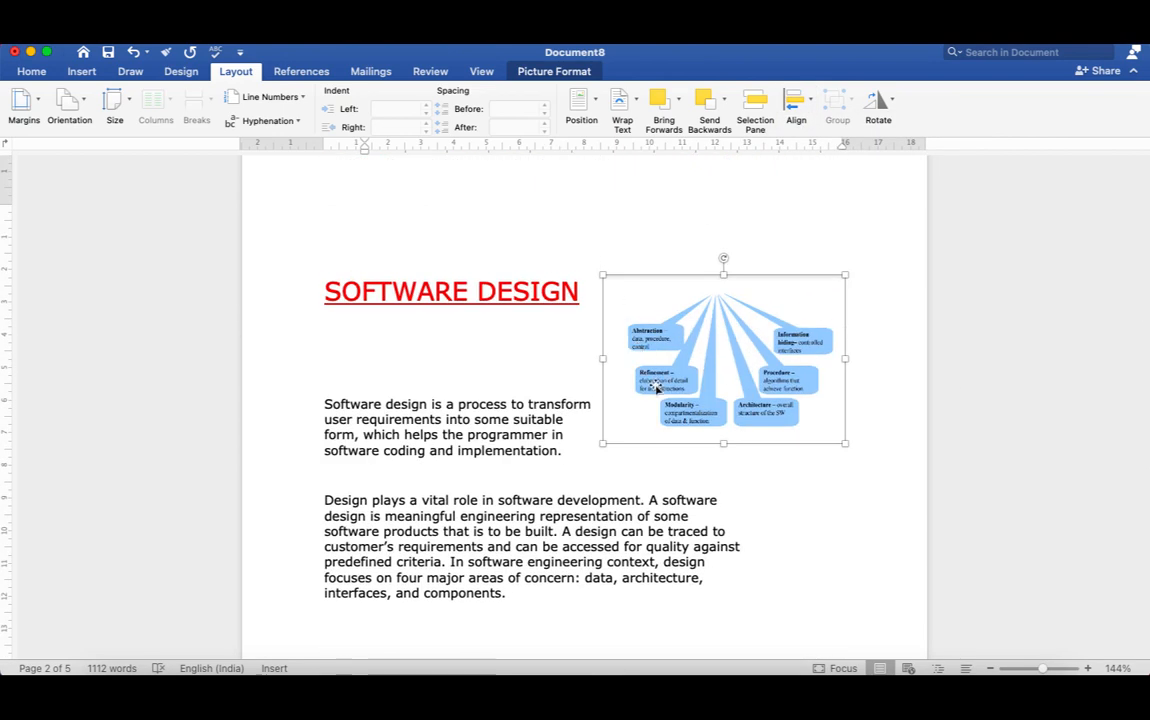
pyautogui.click(804, 104)
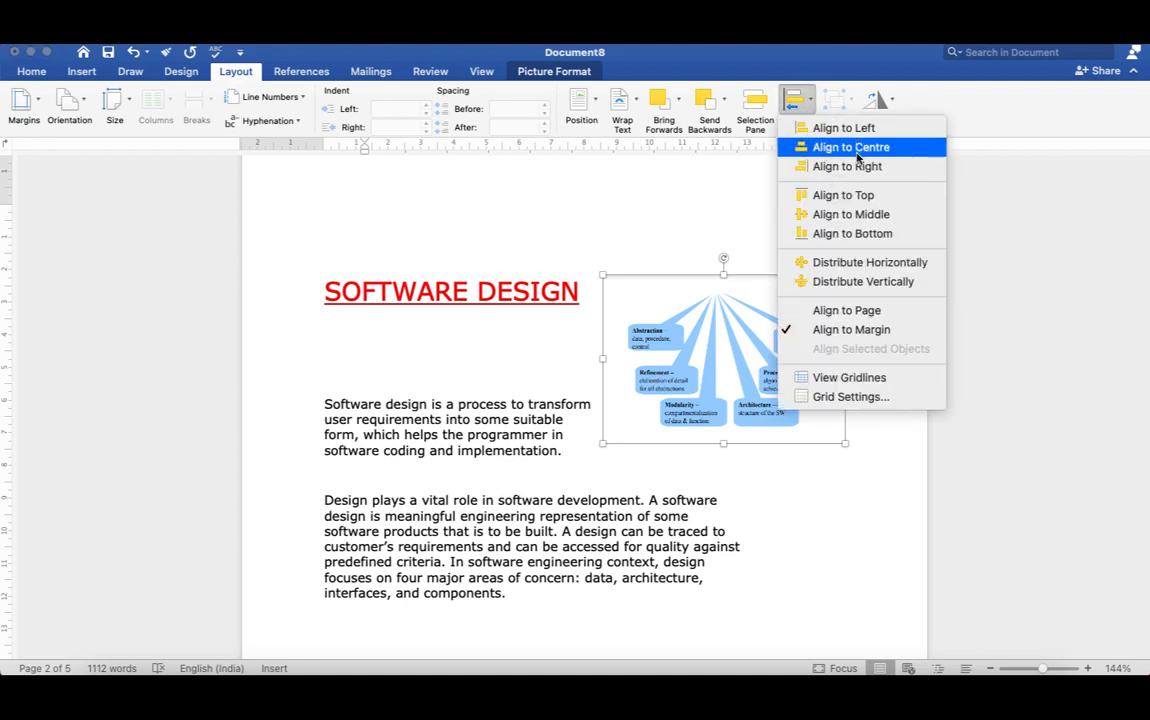
pyautogui.click(856, 216)
pyautogui.scroll(-3, 652, 385)
pyautogui.scroll(1, 652, 385)
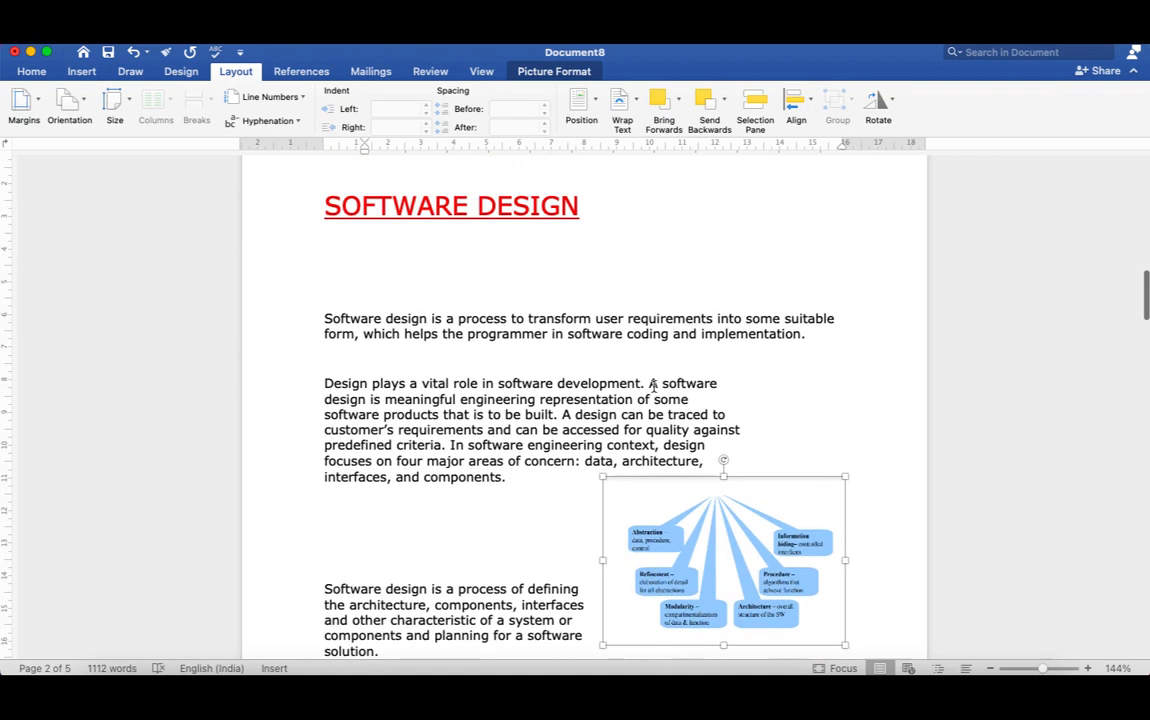
# Step: Distribute the diagram horizontally between the margins and check the text flow around it on page 2
pyautogui.click(796, 102)
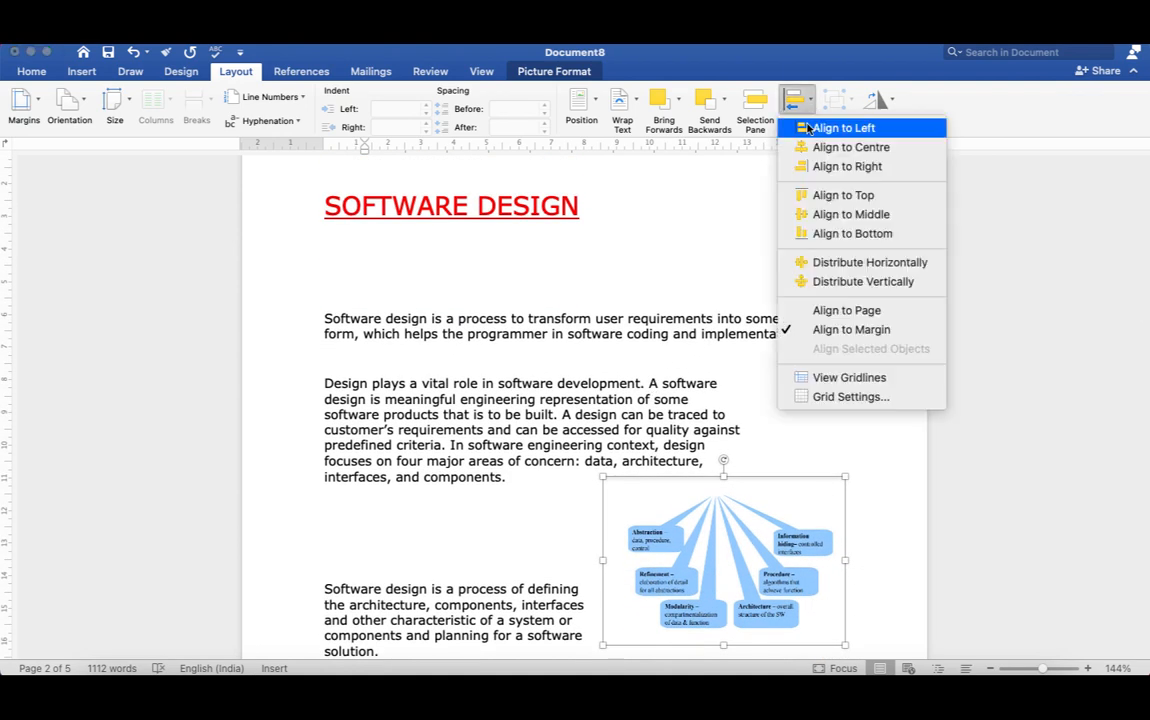
pyautogui.click(851, 264)
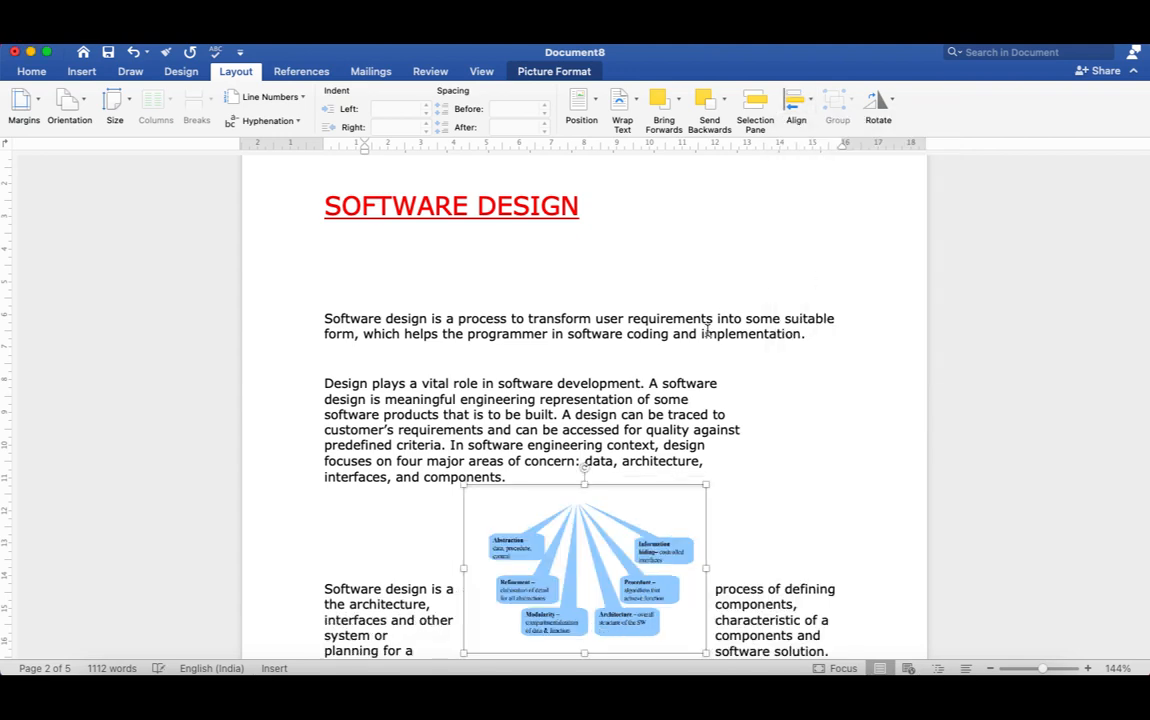
pyautogui.scroll(-8, 706, 333)
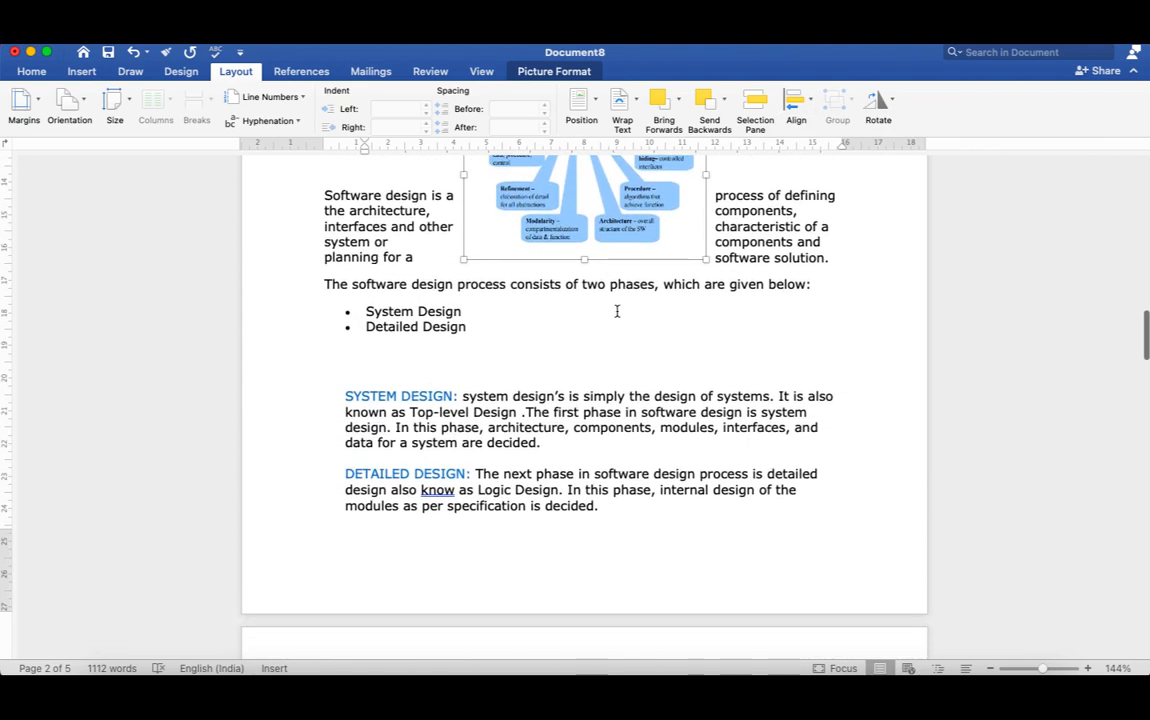
# Step: Flip the diagram on page 2 vertically
pyautogui.scroll(3, 617, 311)
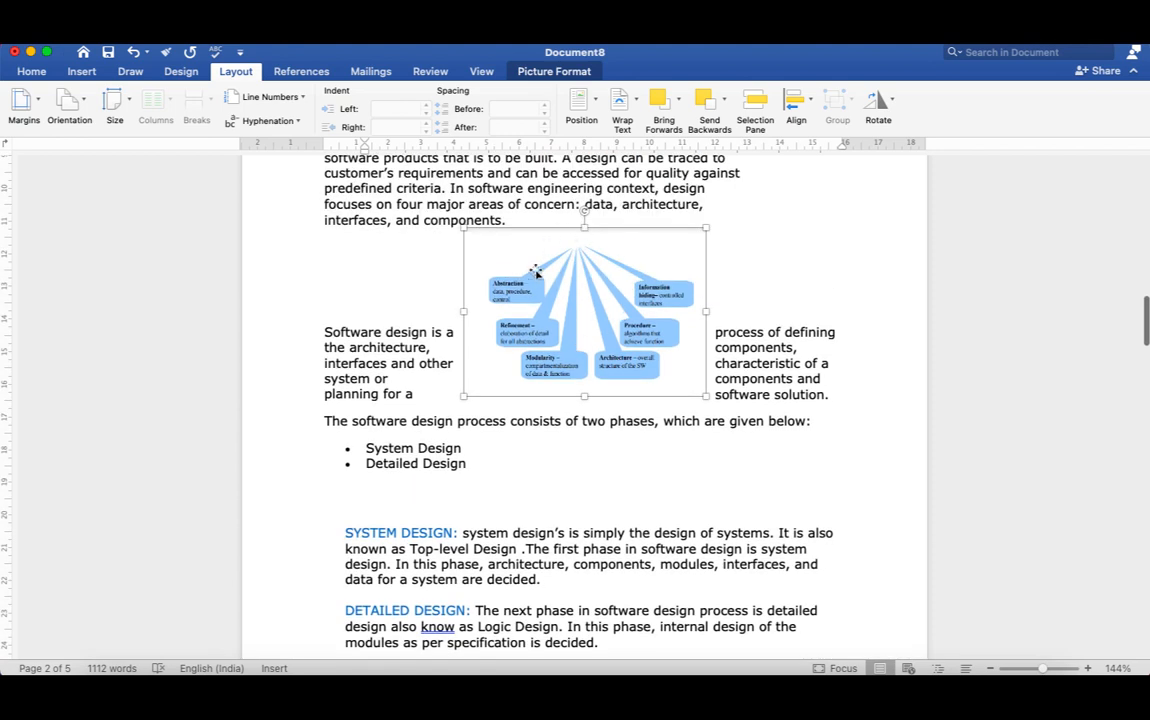
pyautogui.click(891, 99)
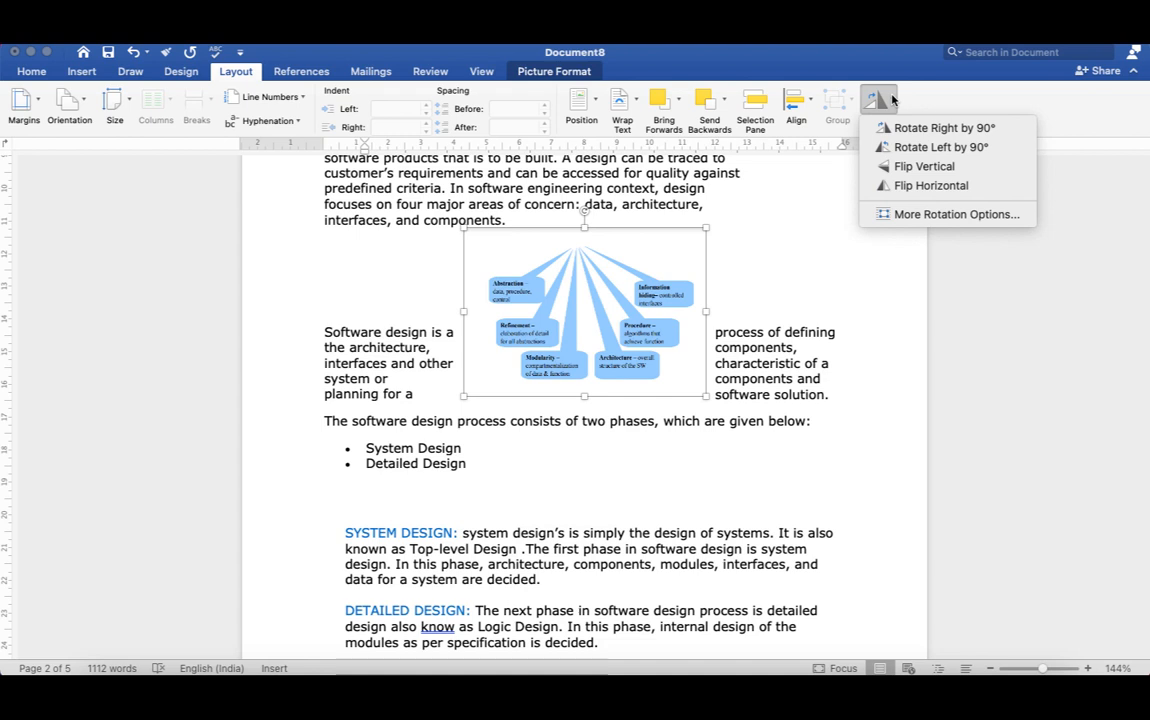
pyautogui.click(925, 167)
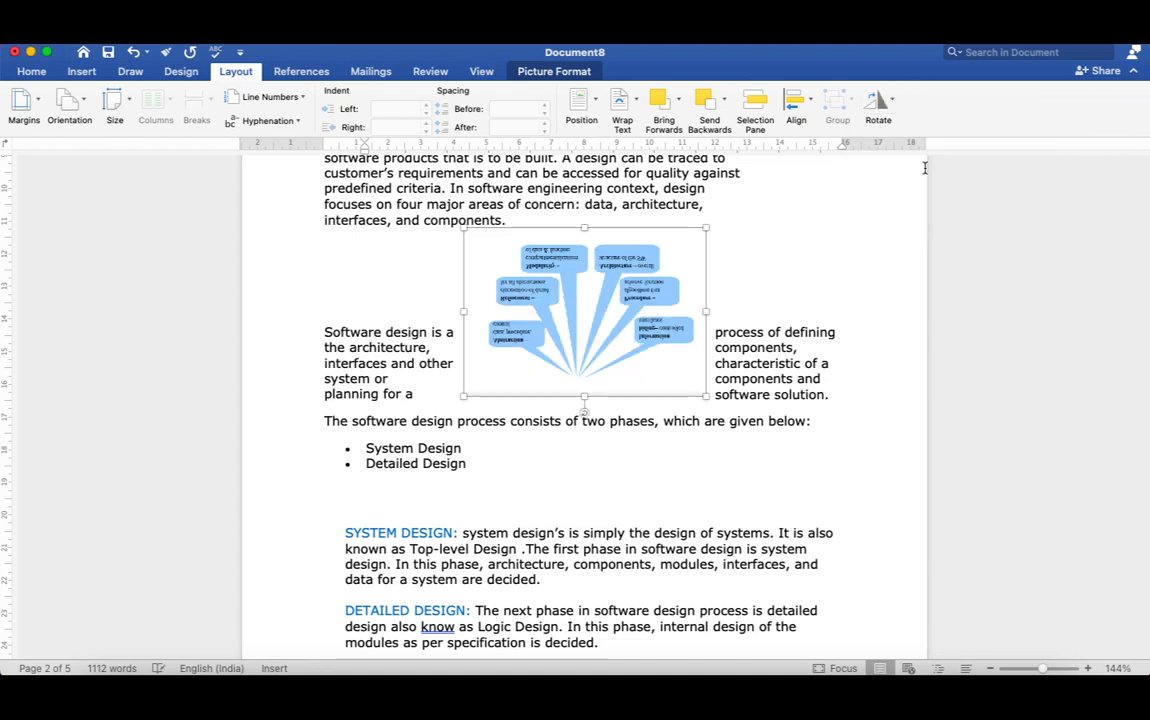
# Step: Rotate the flipped diagram right by 90°, and then back left by 90°
pyautogui.click(893, 101)
pyautogui.click(912, 123)
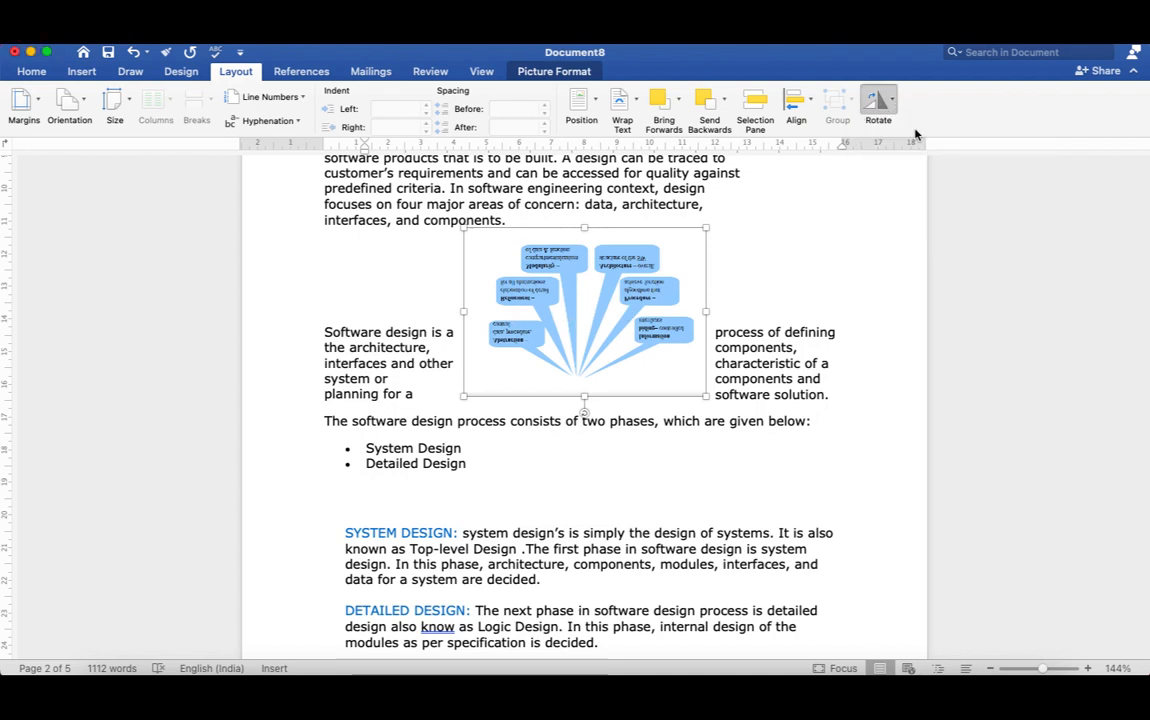
pyautogui.click(880, 103)
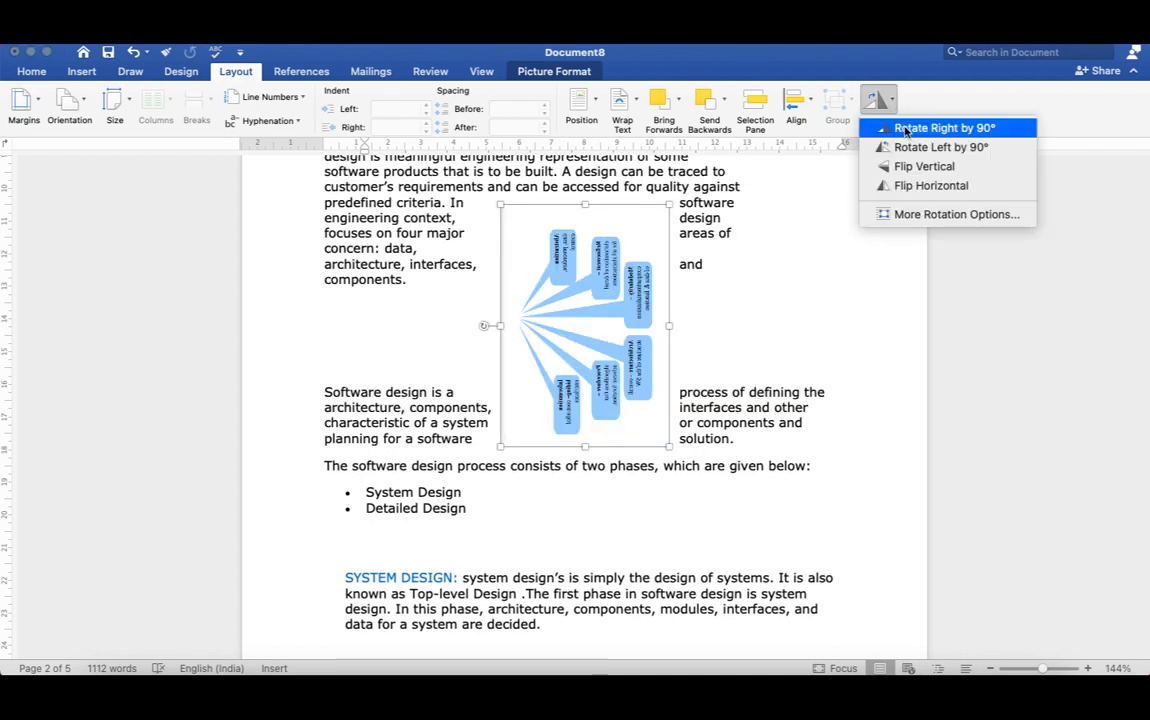
pyautogui.click(912, 147)
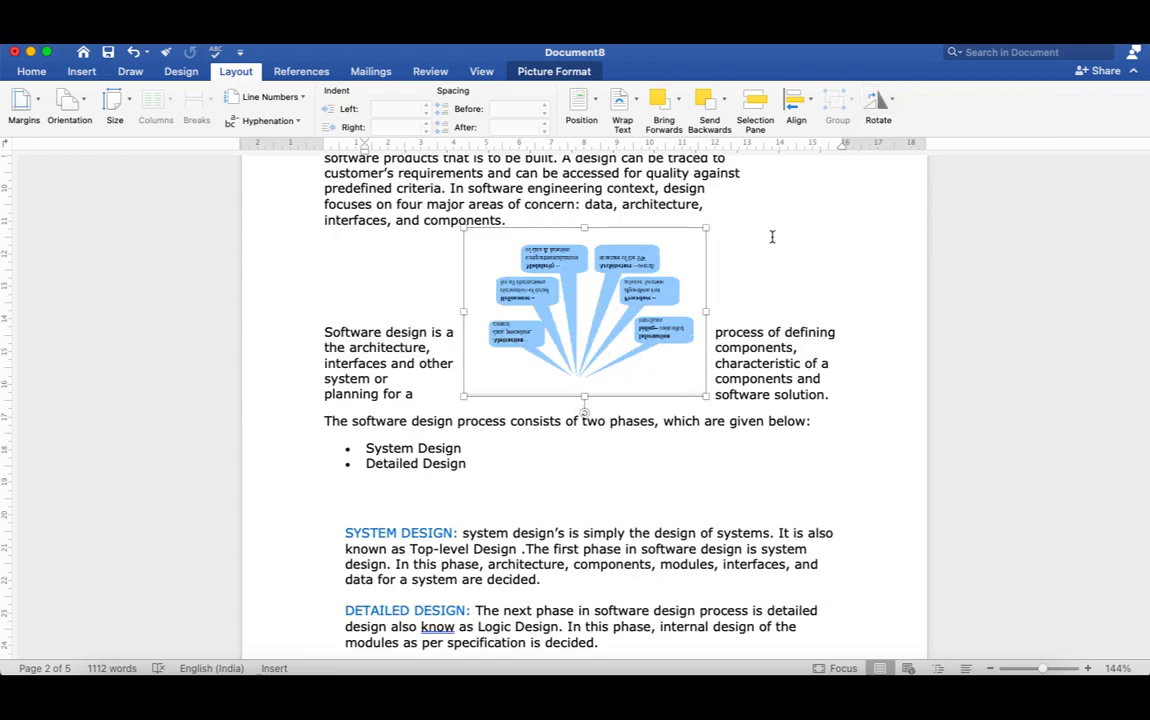
pyautogui.scroll(10, 530, 423)
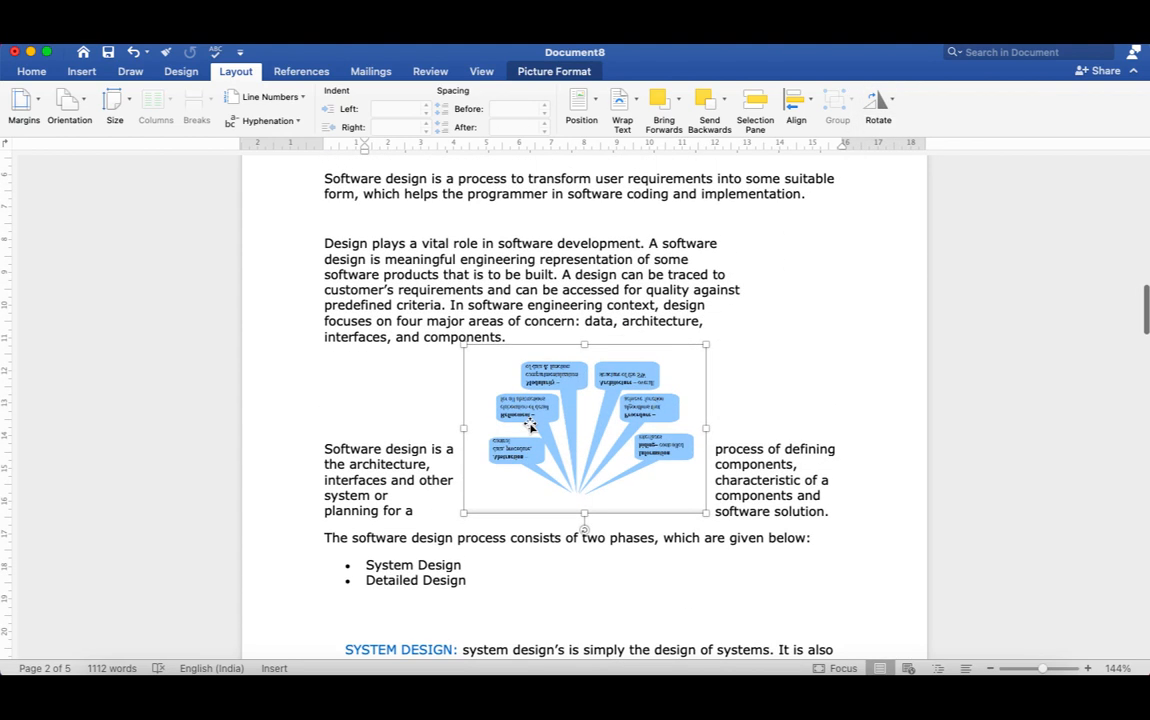
pyautogui.scroll(12, 530, 423)
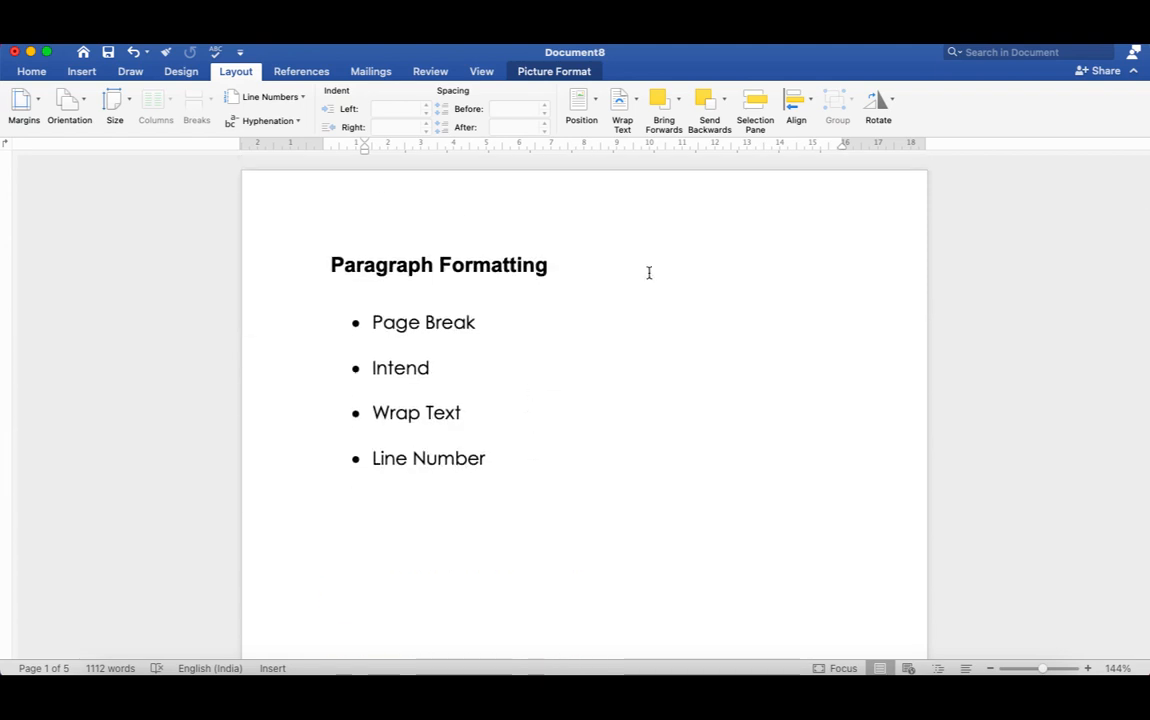
pyautogui.scroll(-10, 649, 272)
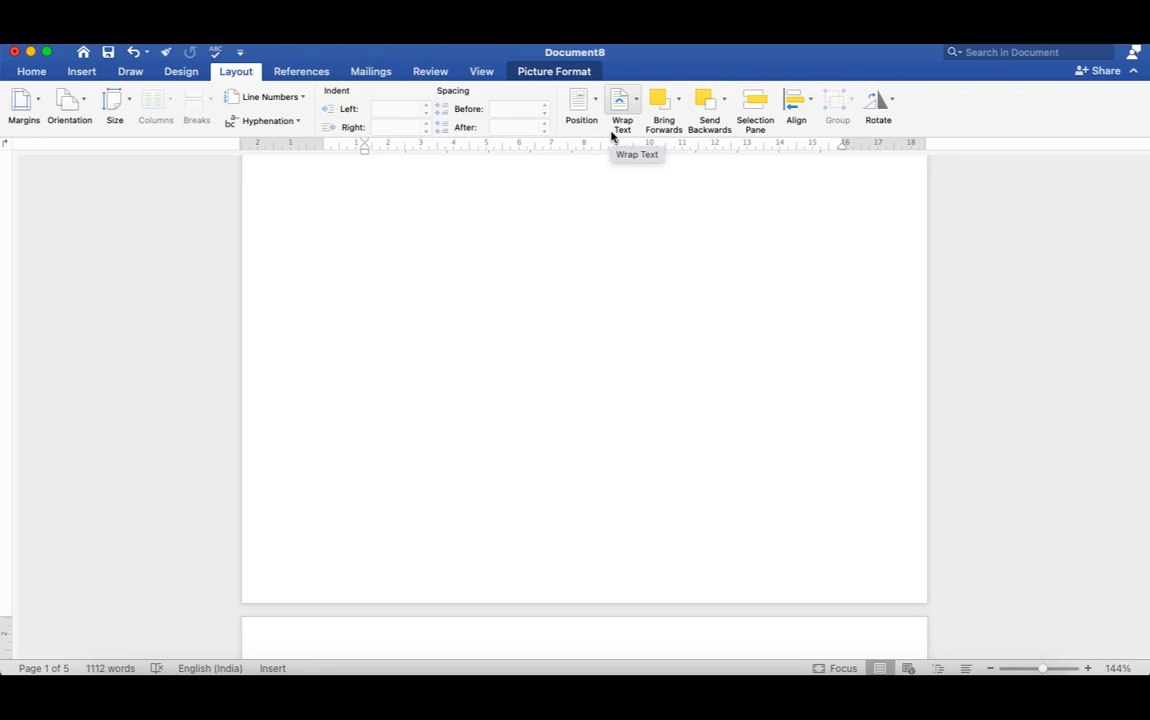
pyautogui.scroll(-15, 588, 391)
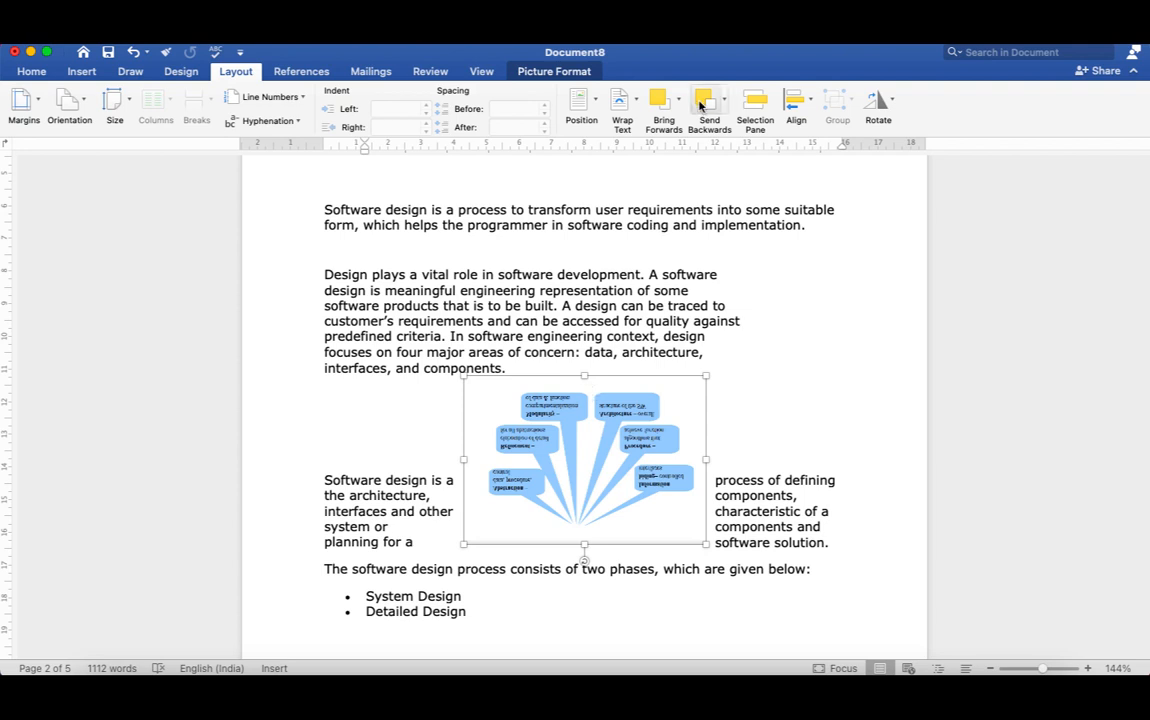
pyautogui.click(767, 42)
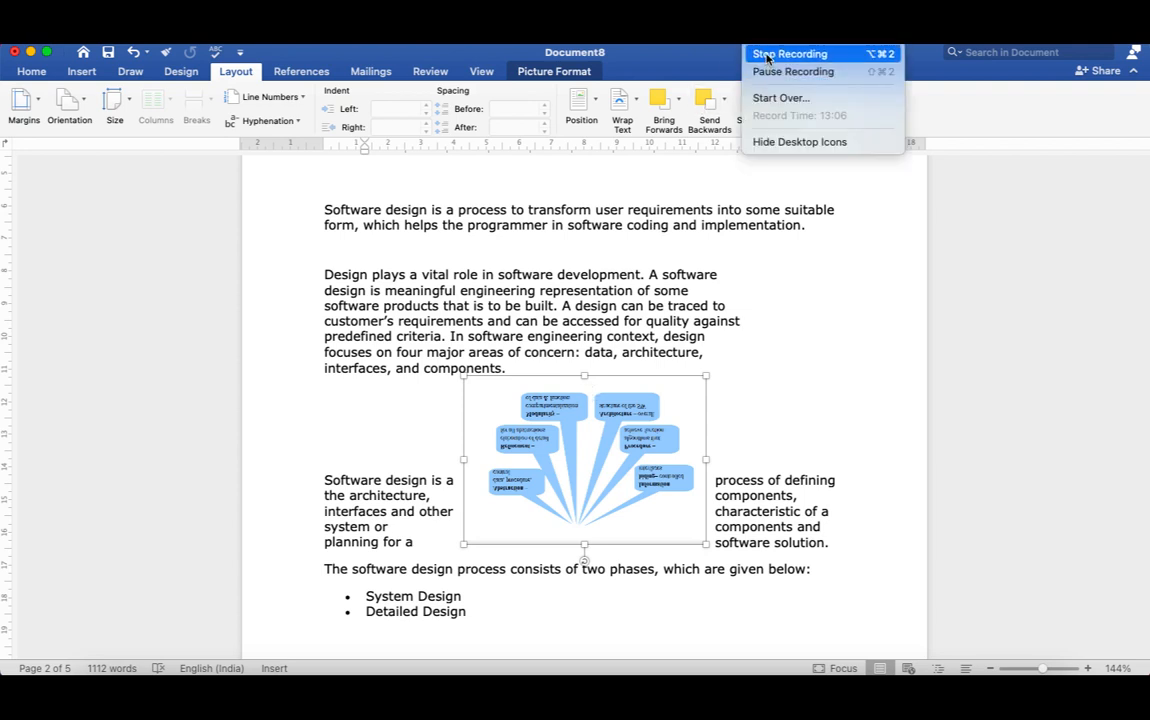